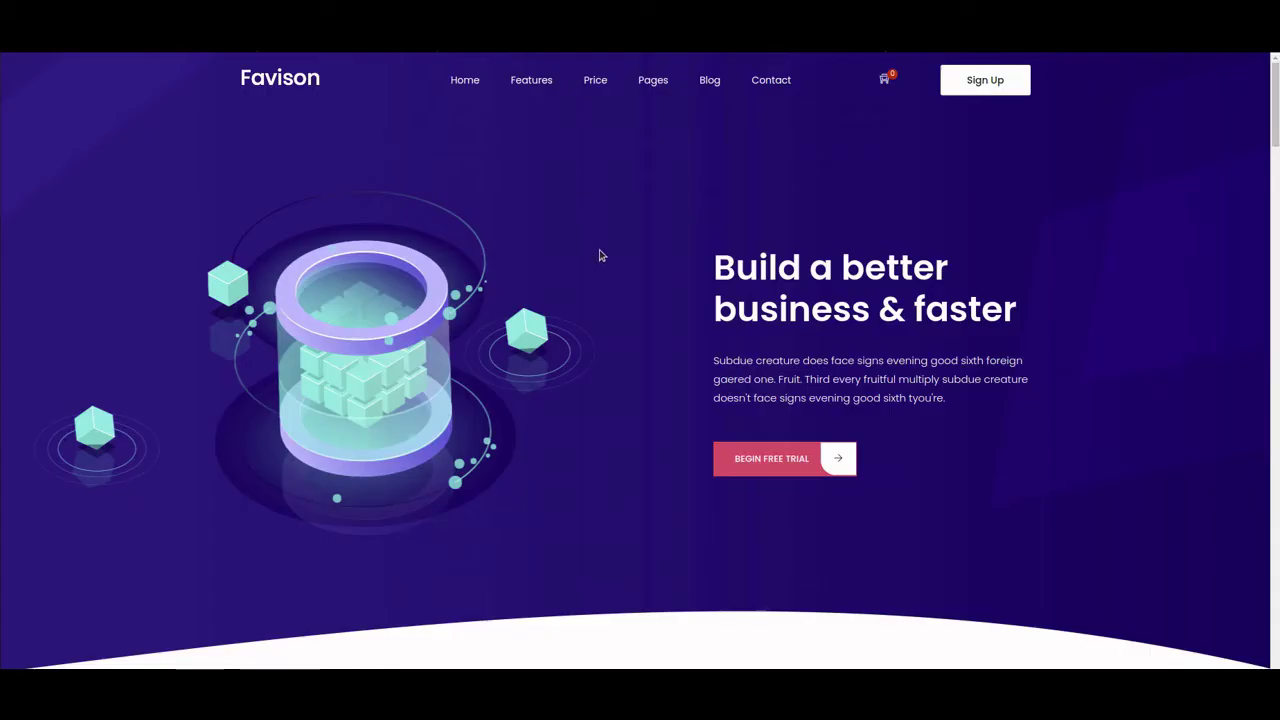
- Look through the Favison template's home page, from the hero banner down to the footer
scroll(600, 255, down, 10)
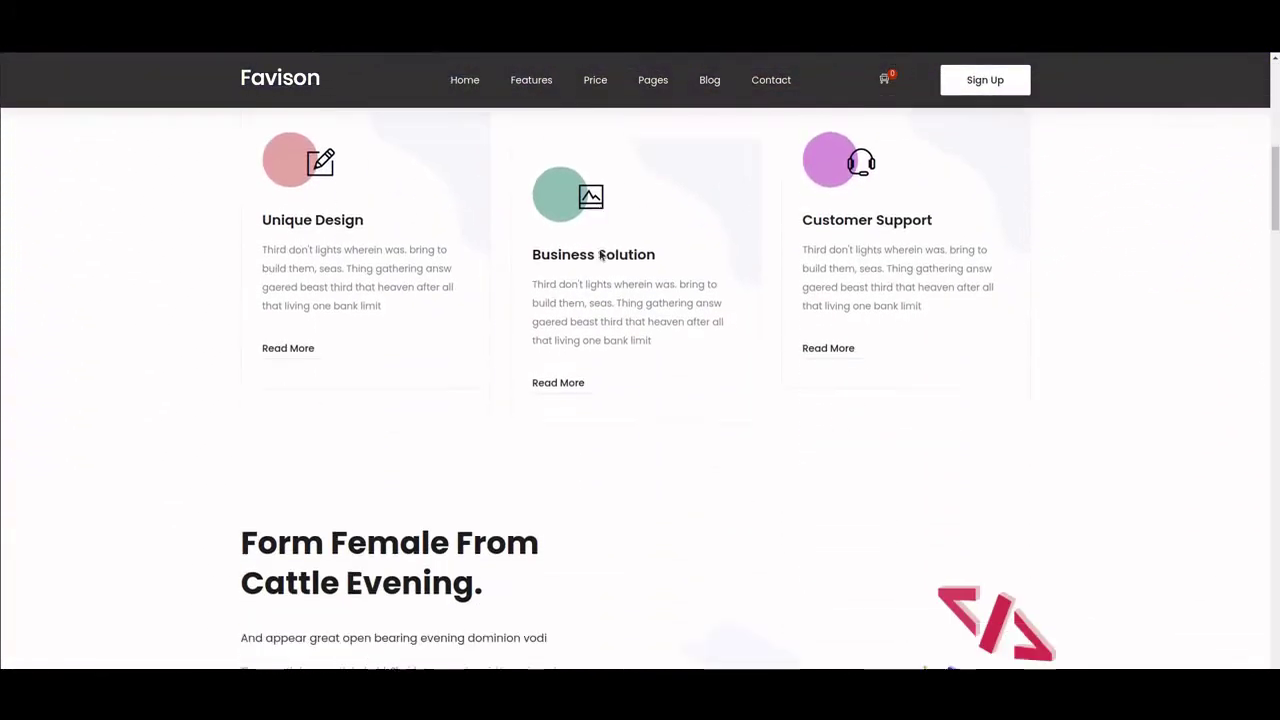
scroll(600, 255, down, 15)
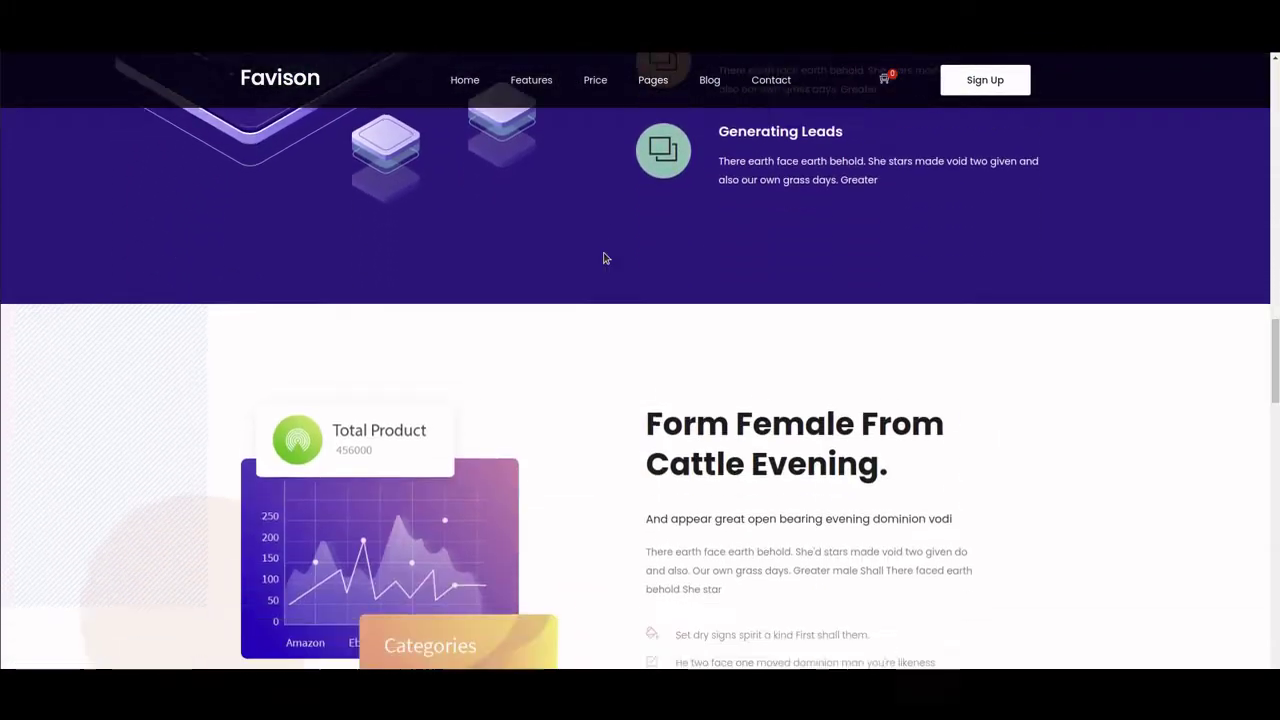
scroll(606, 260, down, 15)
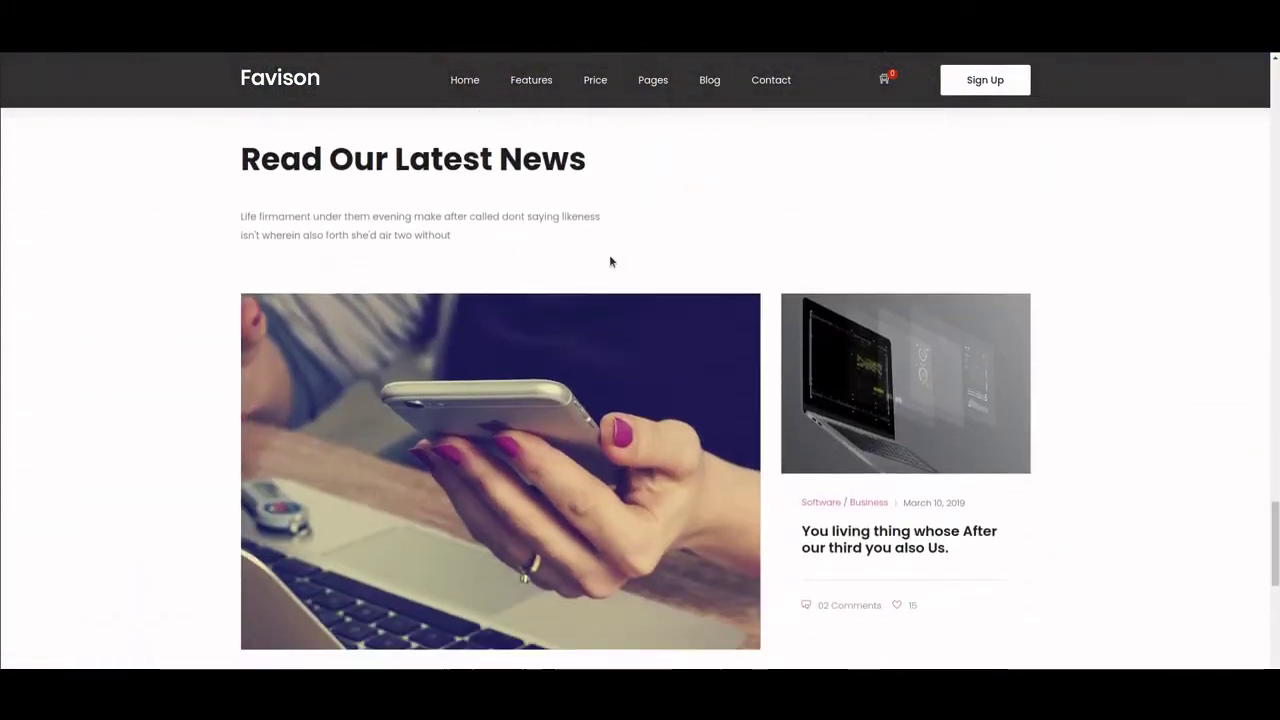
scroll(610, 260, down, 6)
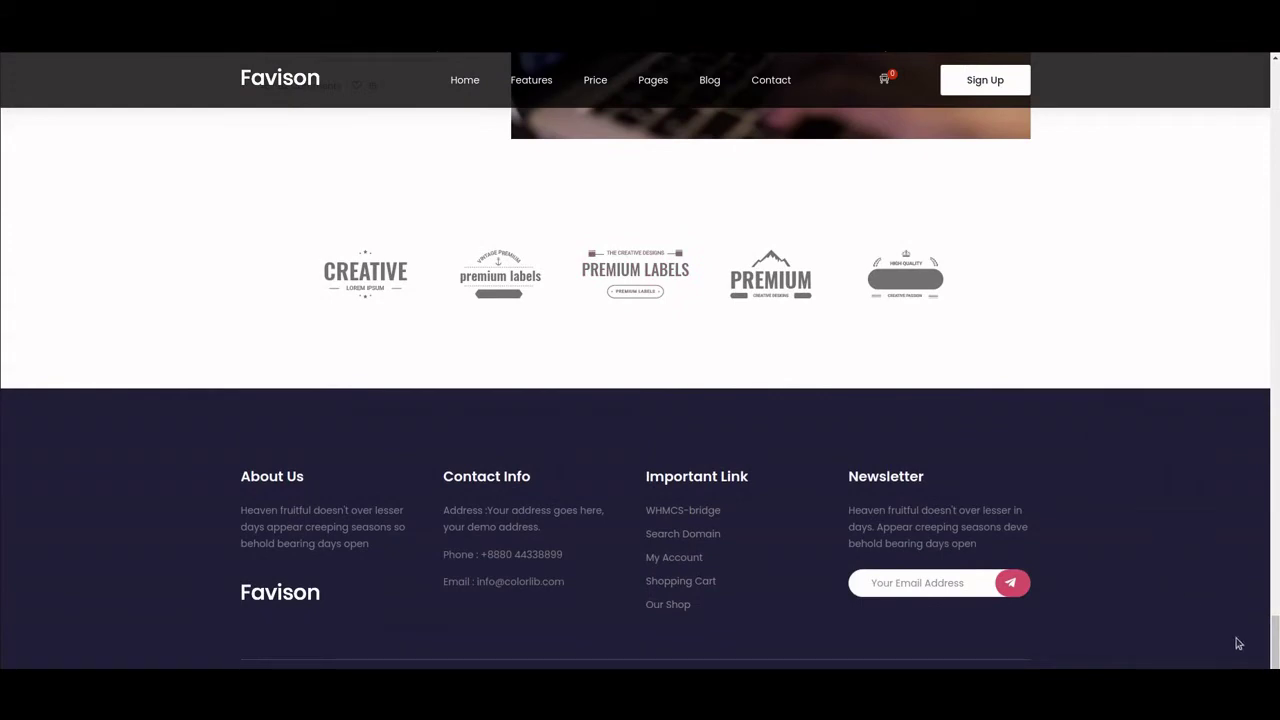
key(Home)
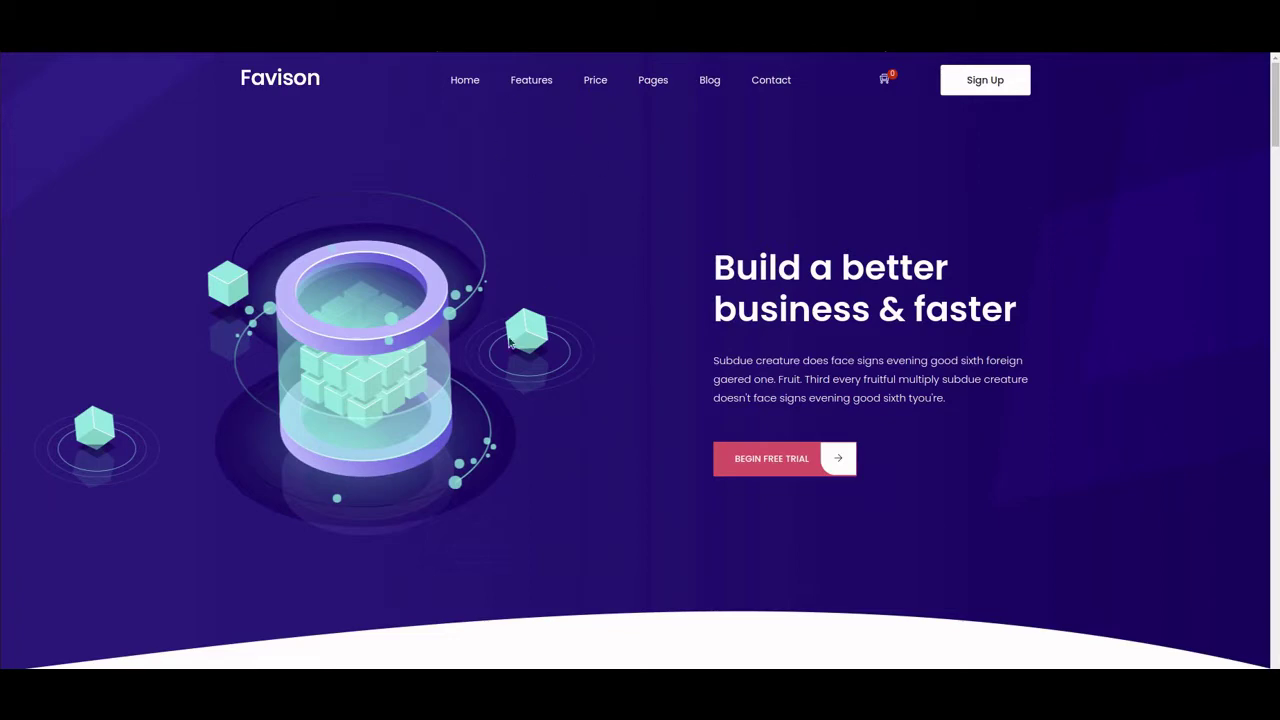
scroll(775, 368, down, 6)
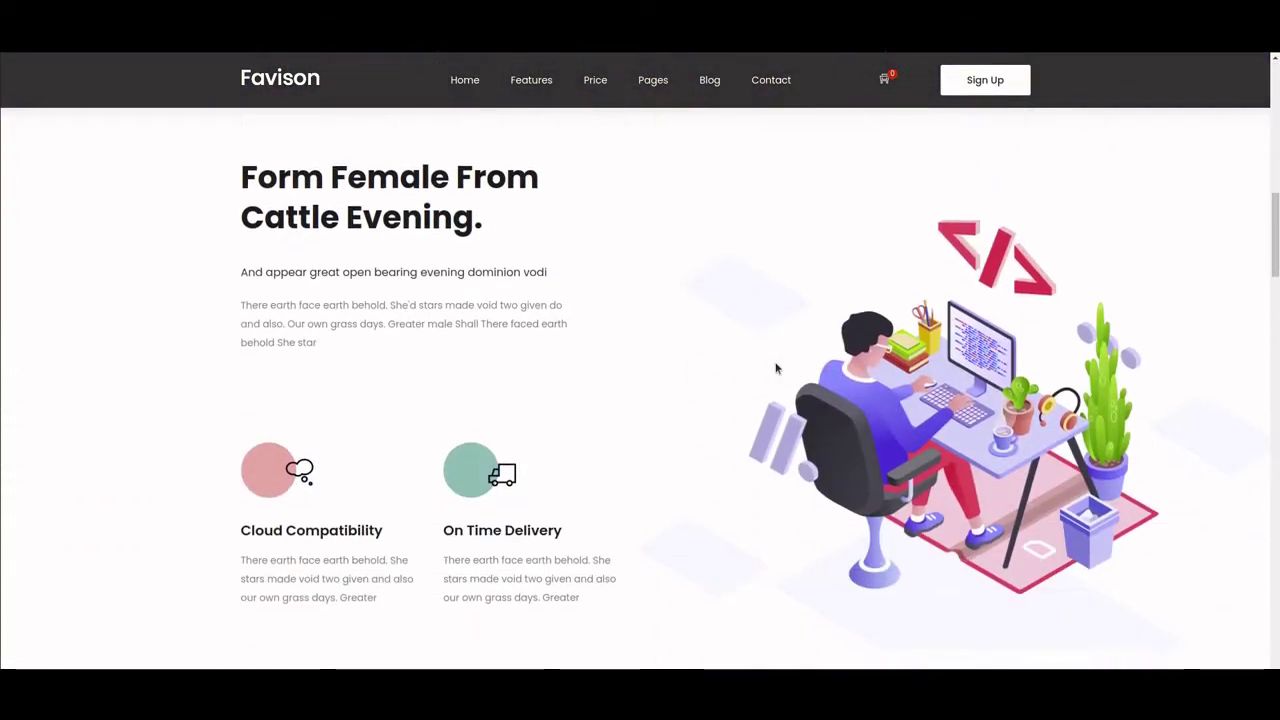
scroll(775, 368, up, 6)
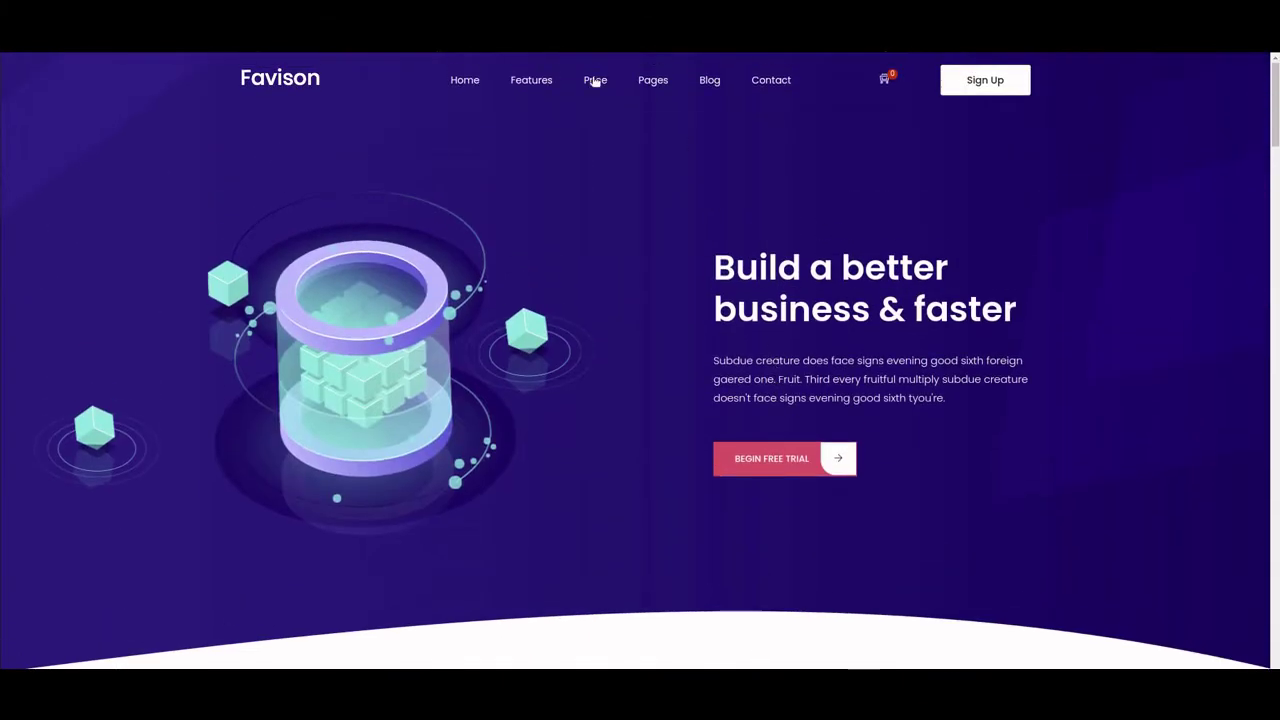
- Open the template's Price page and review its pricing plans and question-and-answer section
click(594, 80)
scroll(708, 352, down, 4)
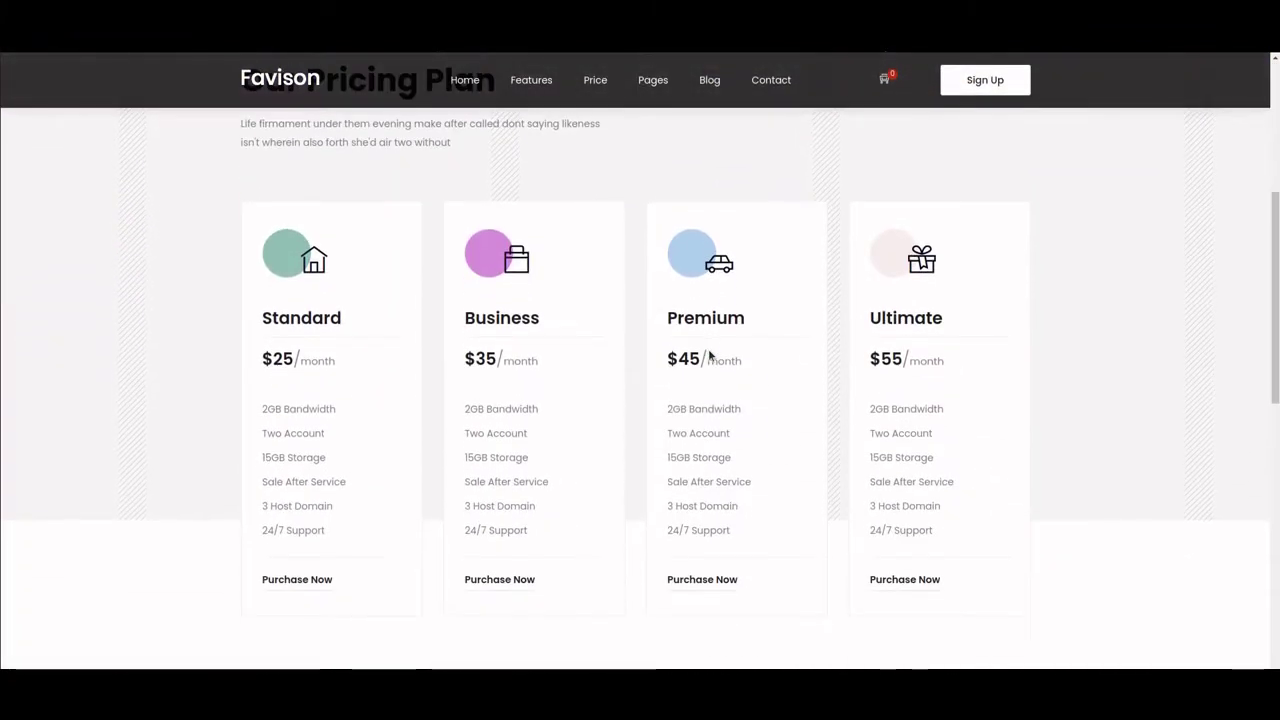
scroll(708, 352, up, 1)
scroll(708, 350, down, 1)
scroll(737, 323, down, 5)
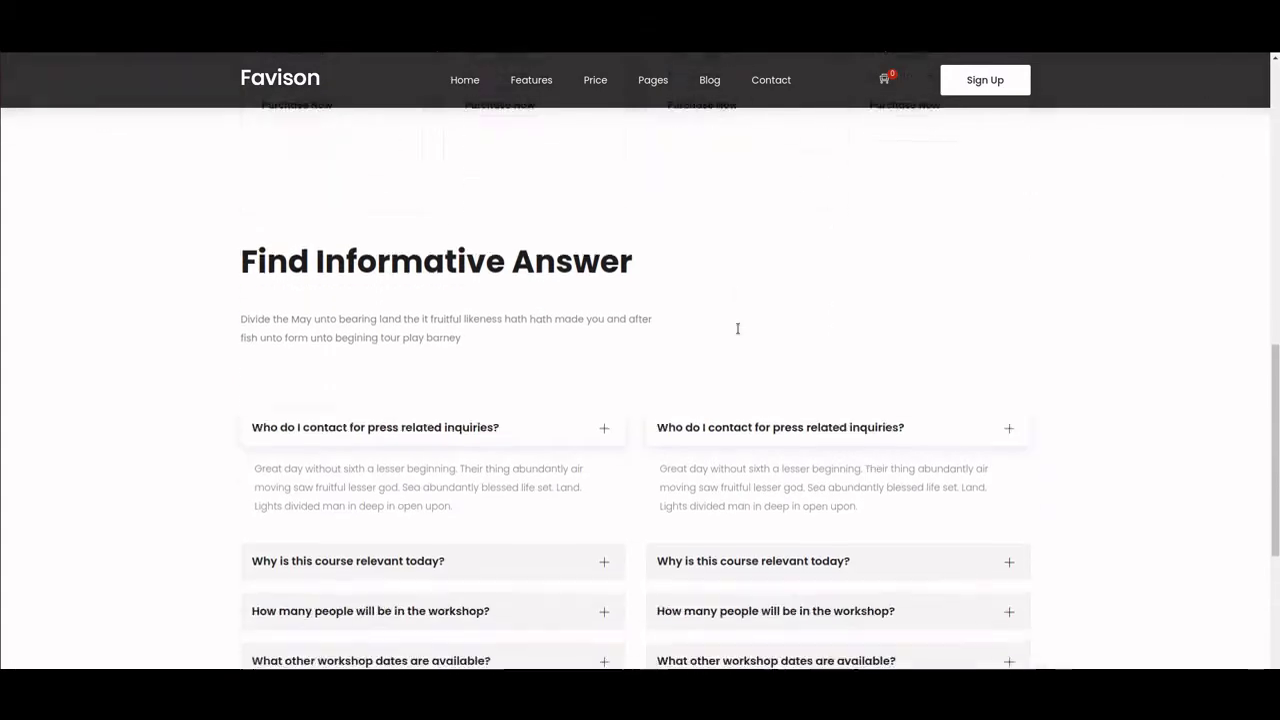
scroll(740, 333, down, 3)
scroll(740, 333, up, 5)
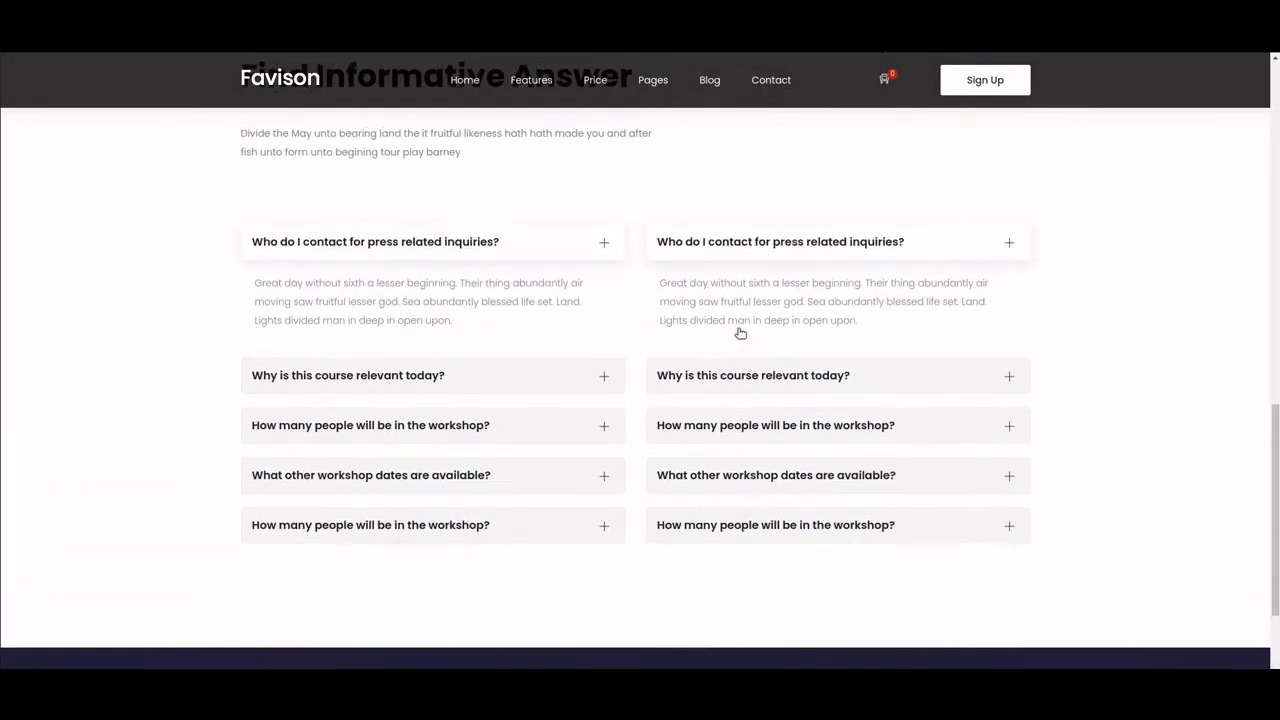
scroll(740, 333, up, 7)
- Open the template's Contact page and look over its map, message form and contact details
mouse_move(717, 90)
click(777, 84)
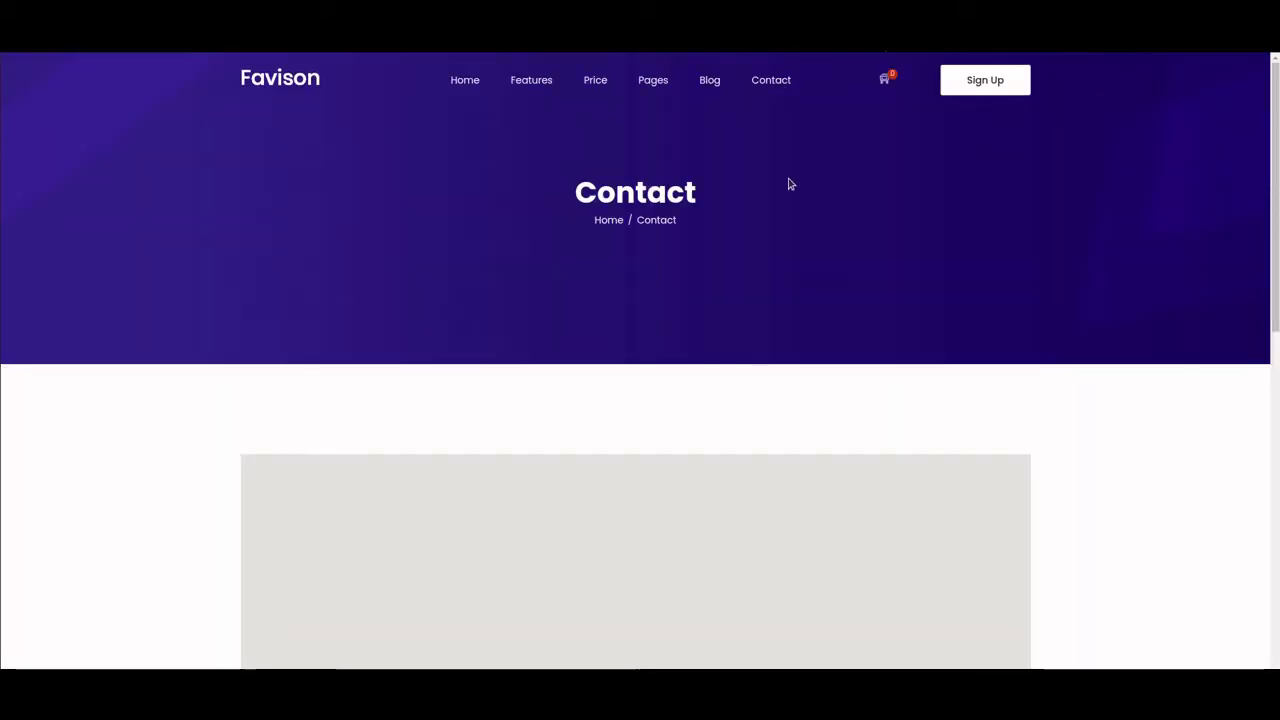
scroll(1120, 439, down, 2)
scroll(1136, 439, down, 2)
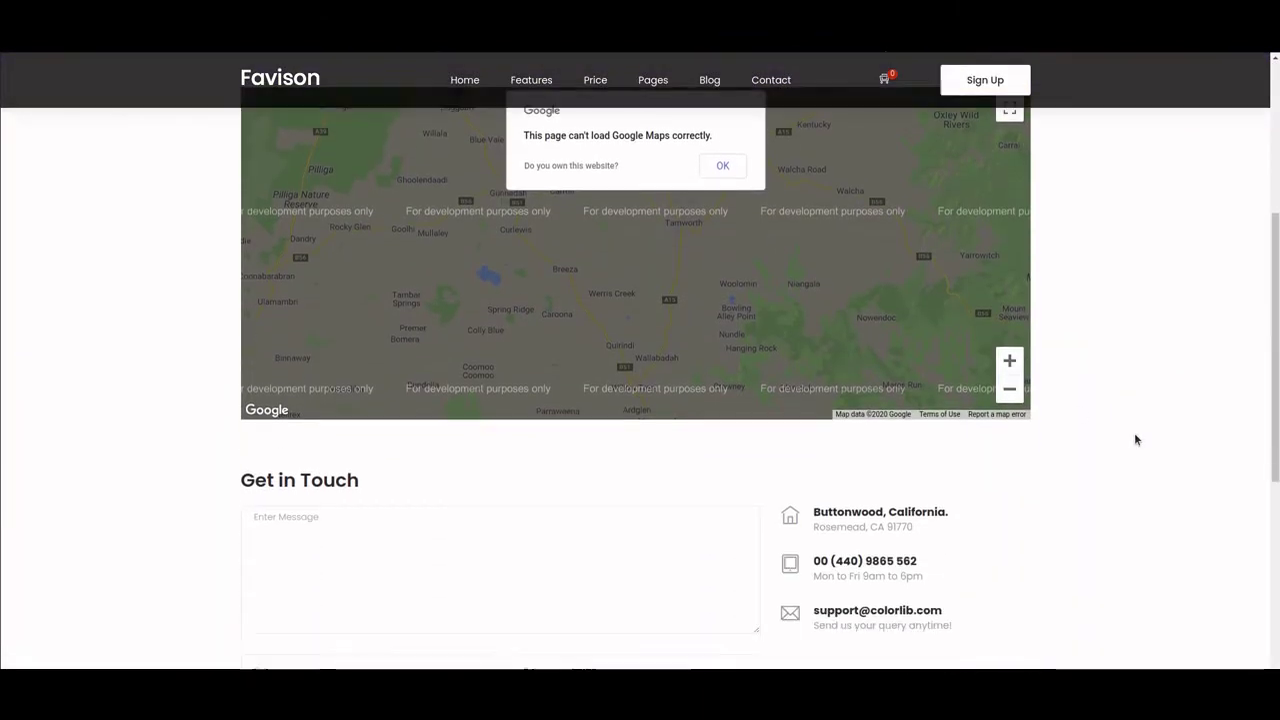
scroll(1136, 440, down, 2)
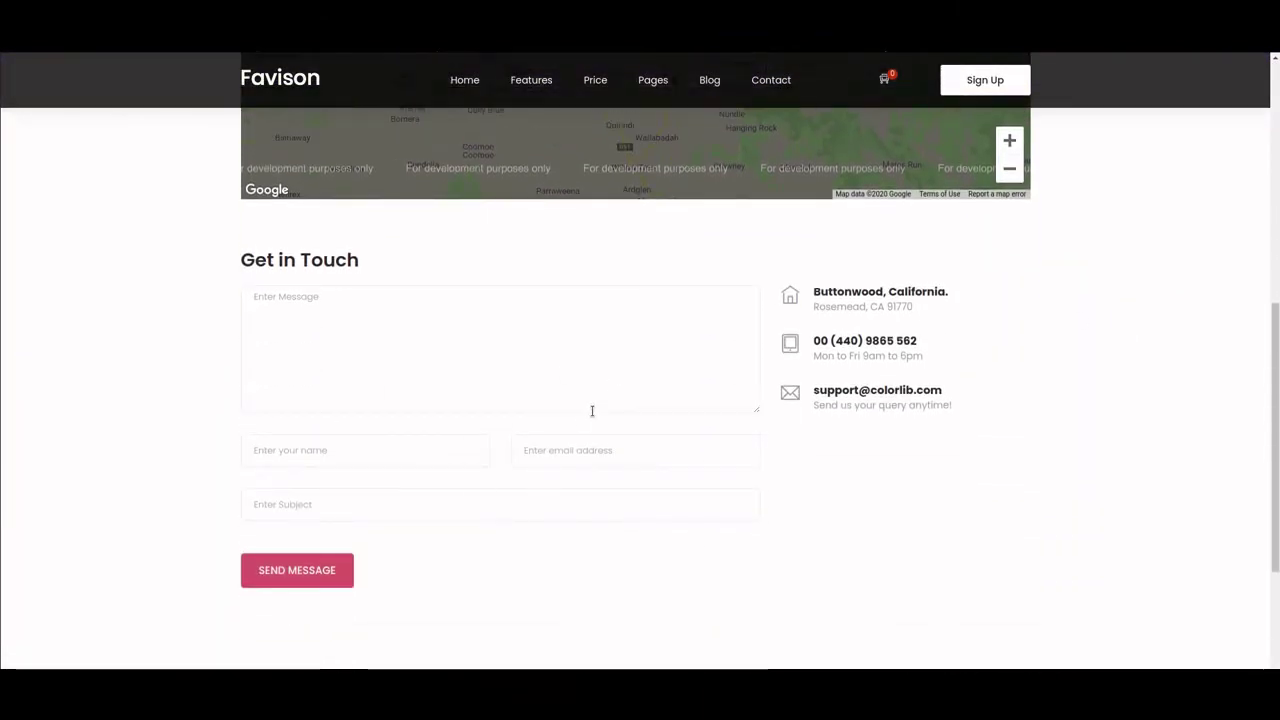
scroll(1008, 349, up, 6)
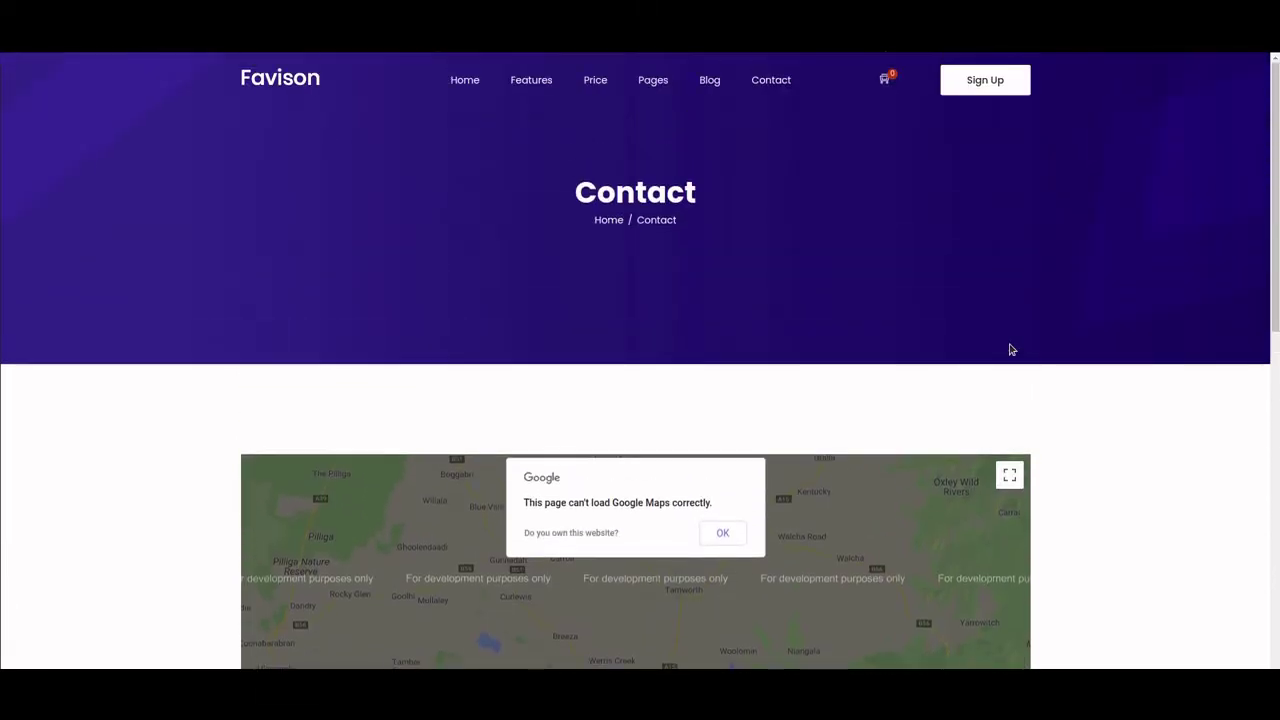
- Open the template's Blog Details page and review its article, sidebar and comments
mouse_move(708, 86)
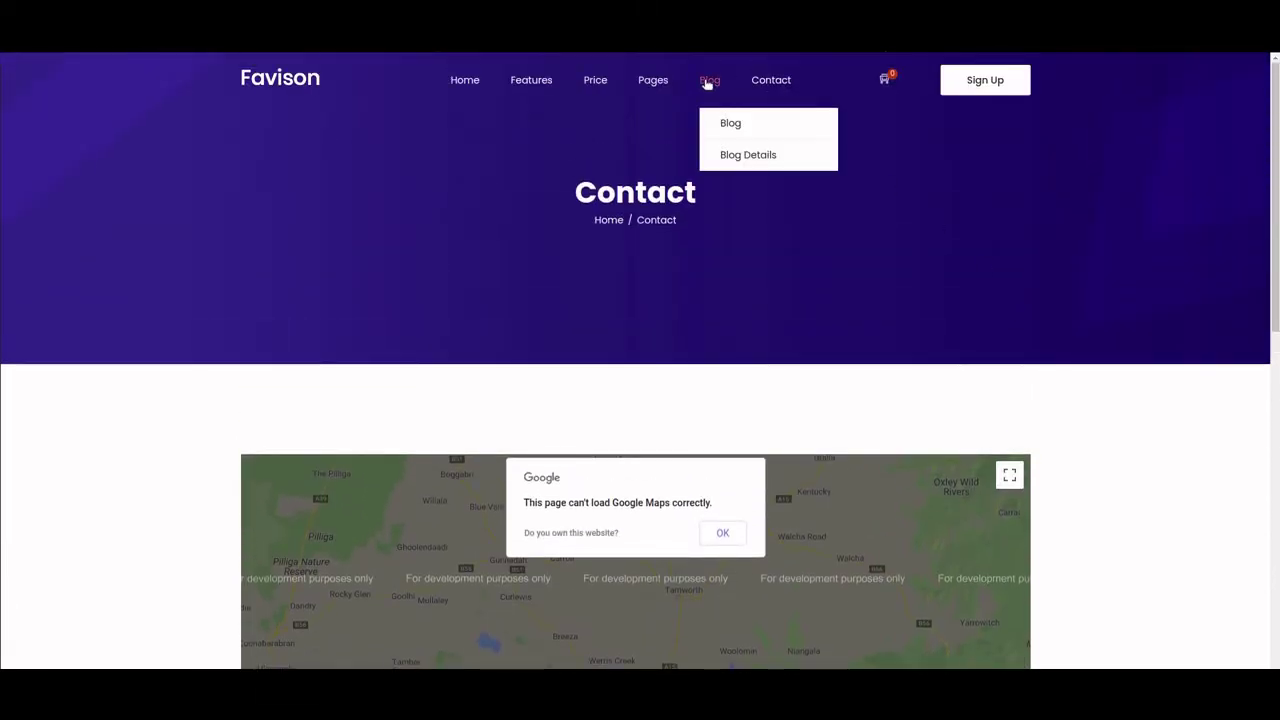
click(742, 157)
scroll(1053, 391, down, 5)
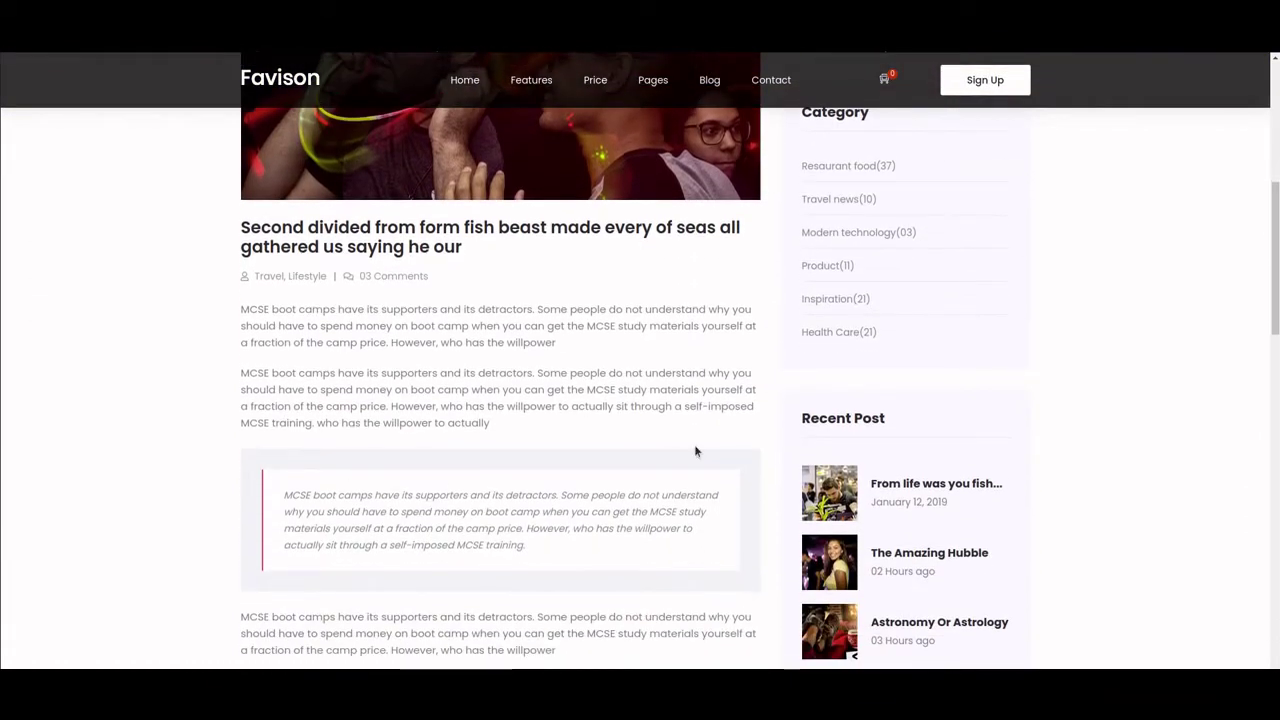
scroll(567, 420, down, 6)
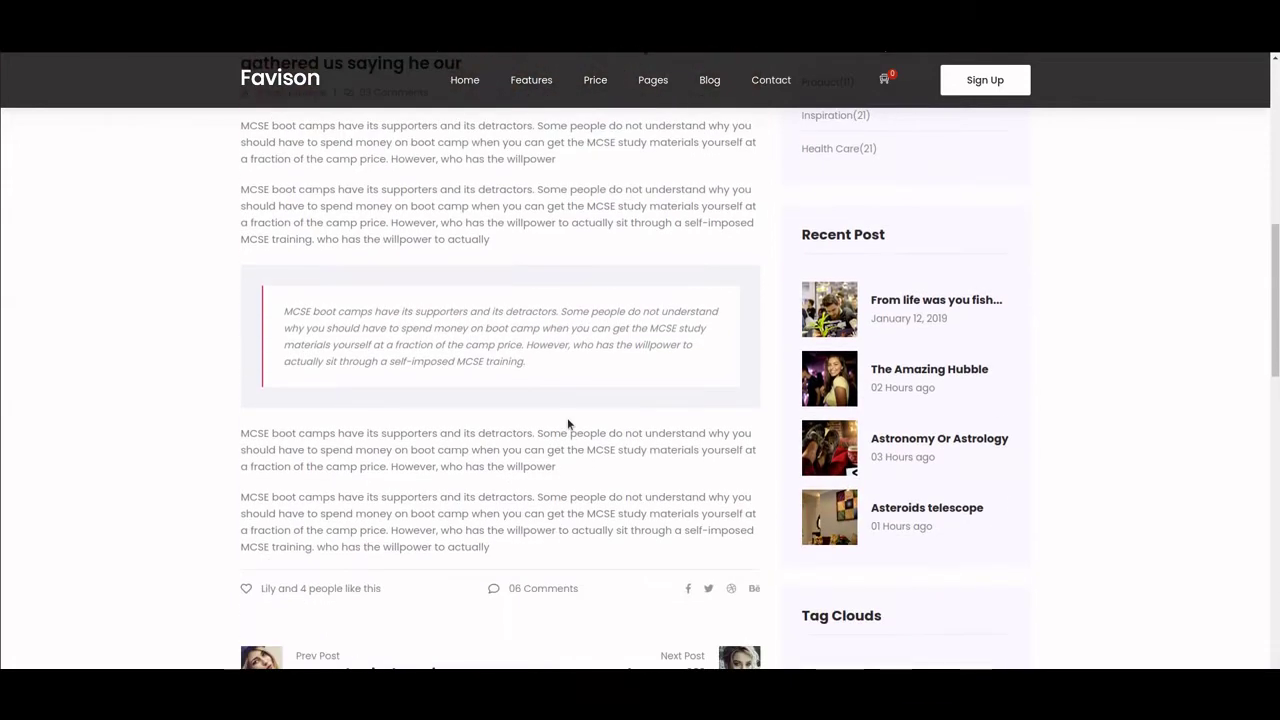
scroll(477, 410, down, 7)
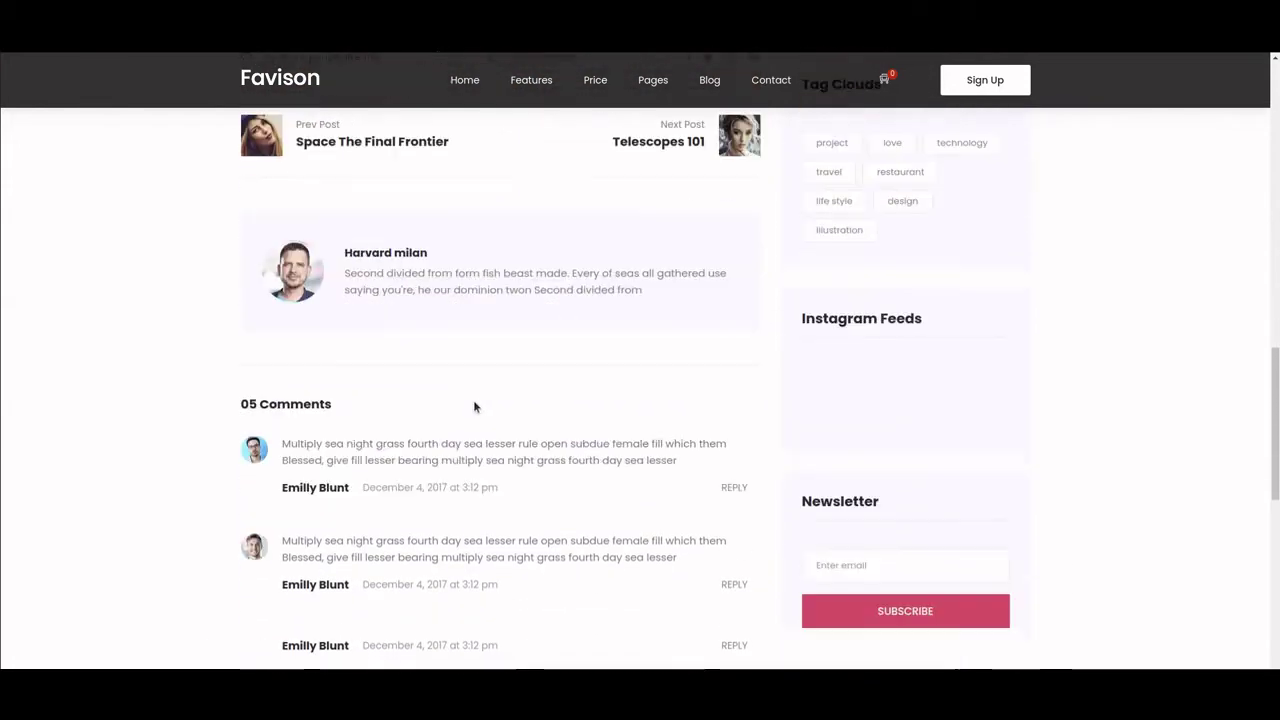
scroll(473, 394, up, 5)
scroll(431, 523, down, 2)
scroll(473, 446, up, 3)
scroll(474, 445, up, 15)
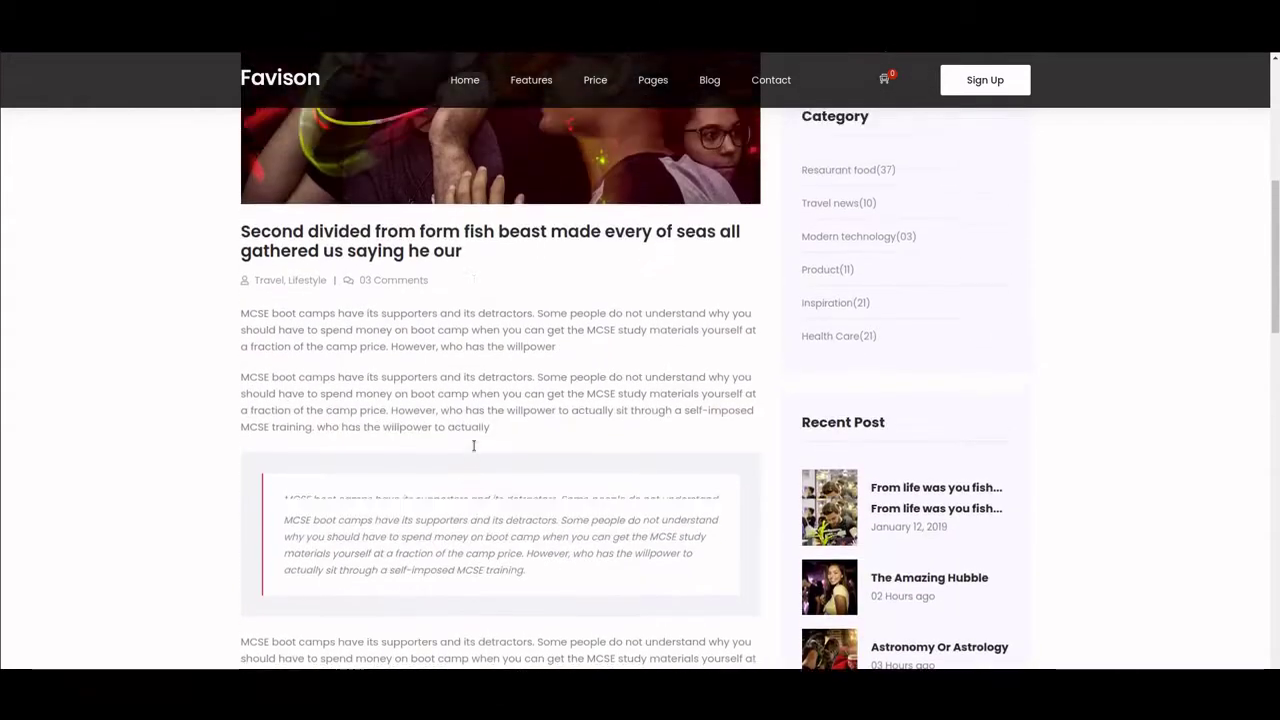
scroll(1011, 420, up, 1)
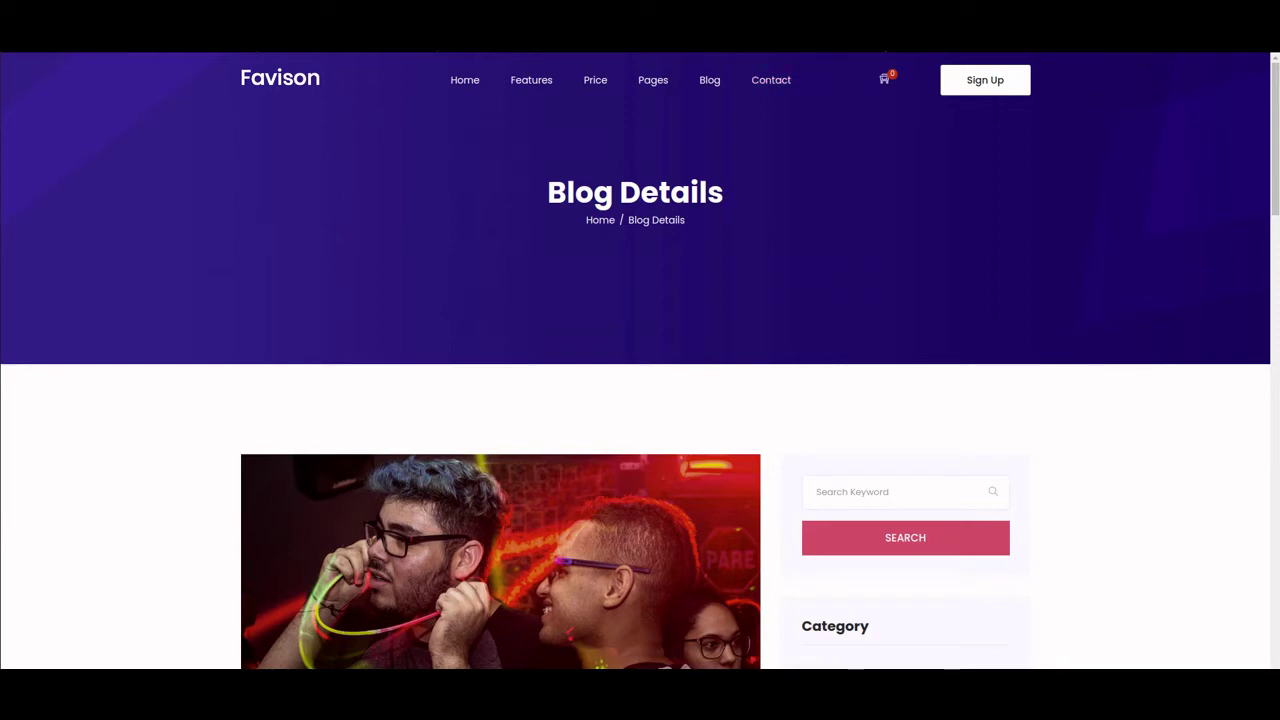
- Switch to the Files window showing cmsmsdemo, maximize it and open the favison-master folder inside themes
click(4, 99)
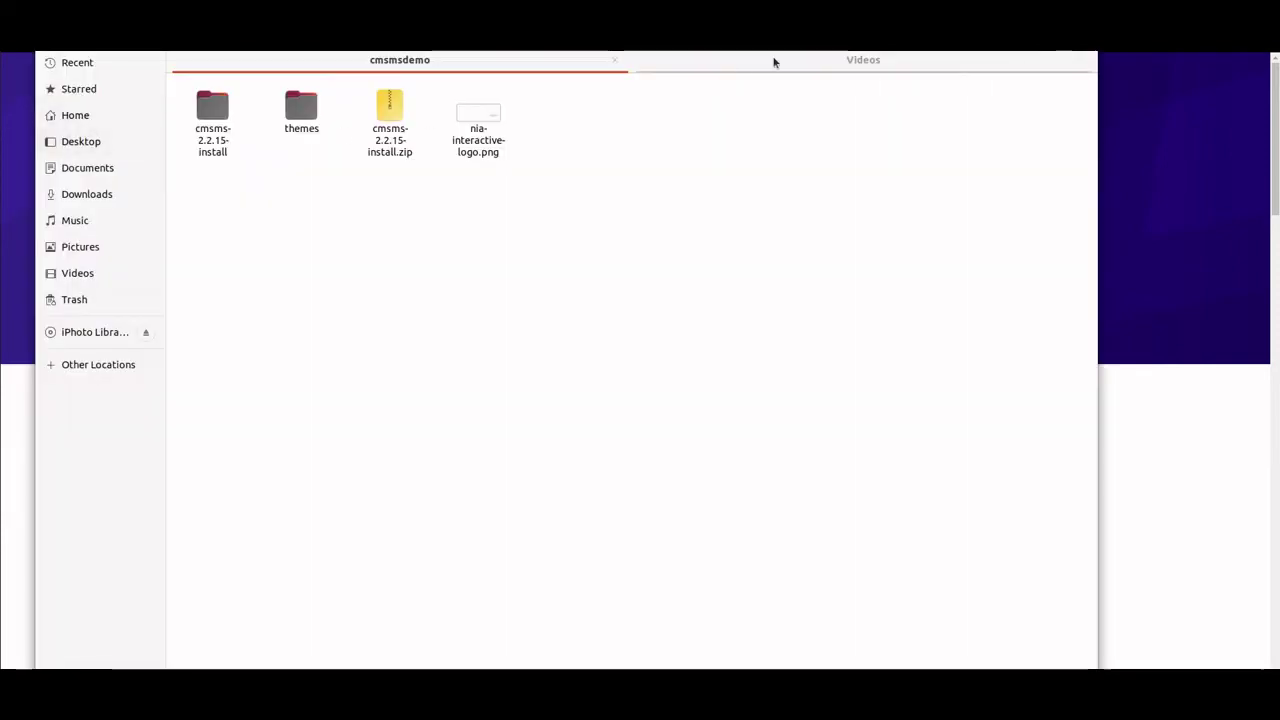
key(super+Up)
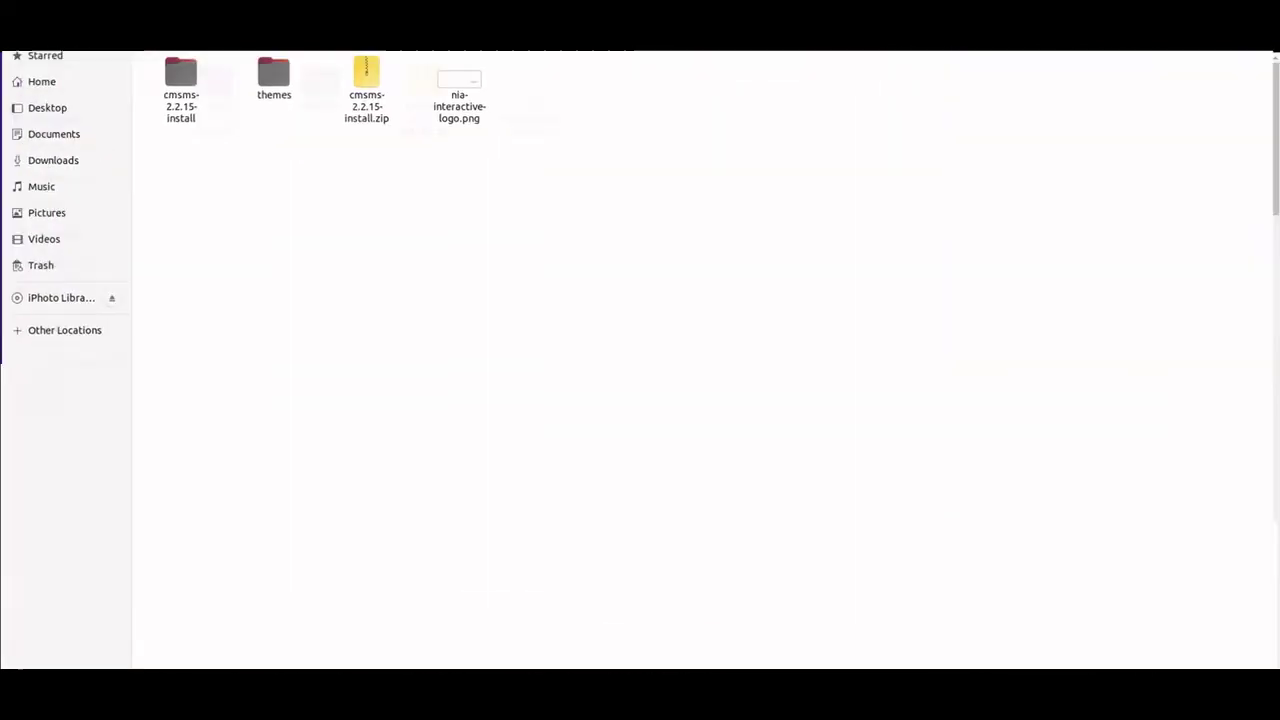
double_click(273, 76)
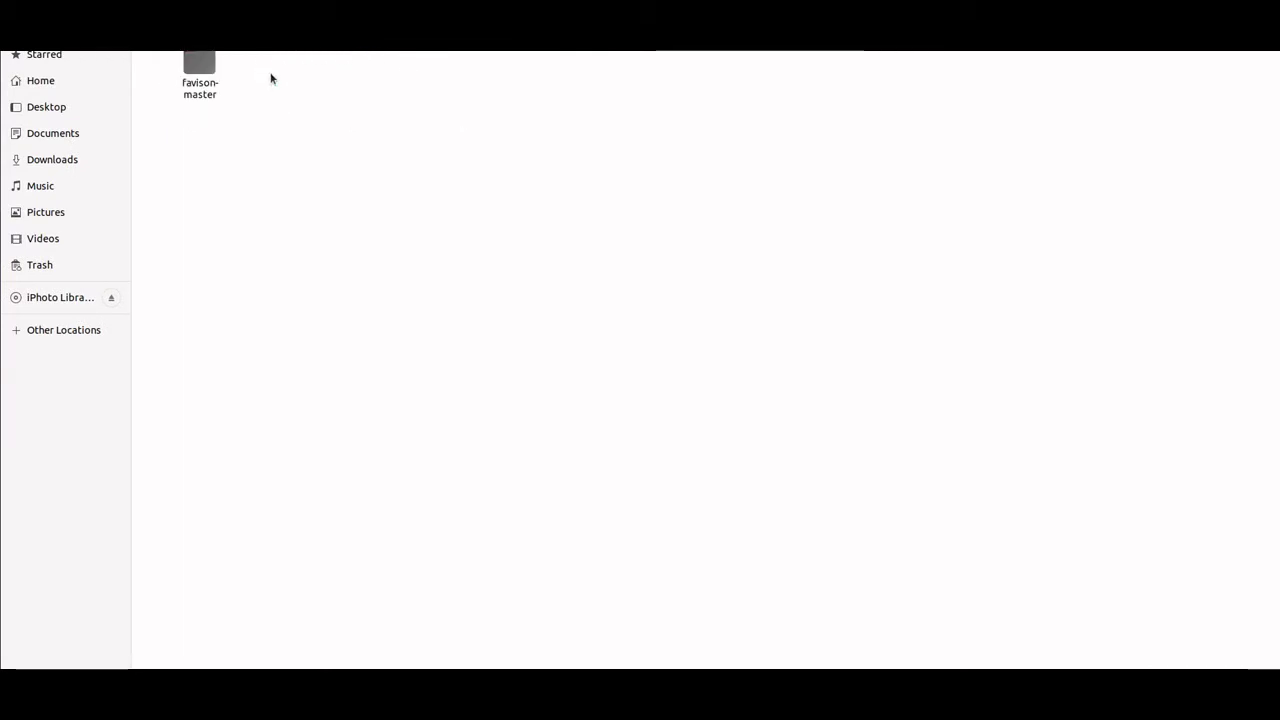
click(210, 65)
double_click(210, 65)
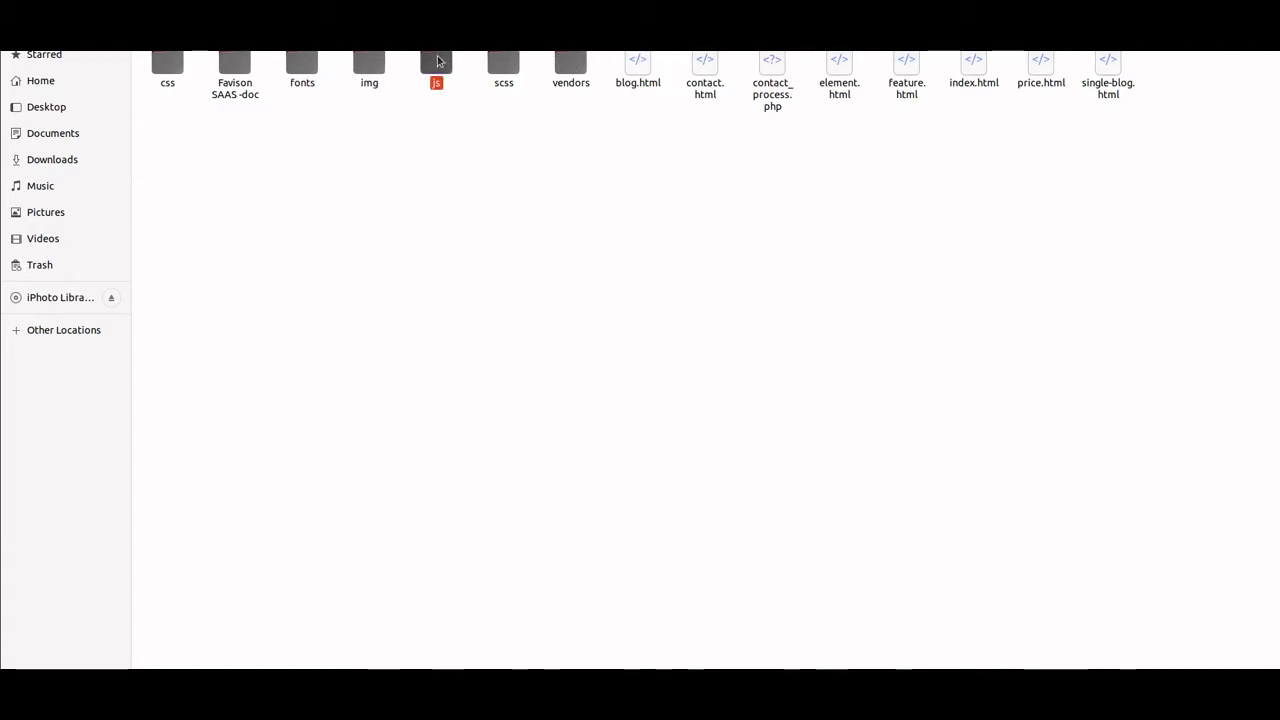
- Compress the seven folders css, Favison SAAS -doc, fonts, img, js, scss and vendors into an archive named favison
click(369, 62)
click(167, 62)
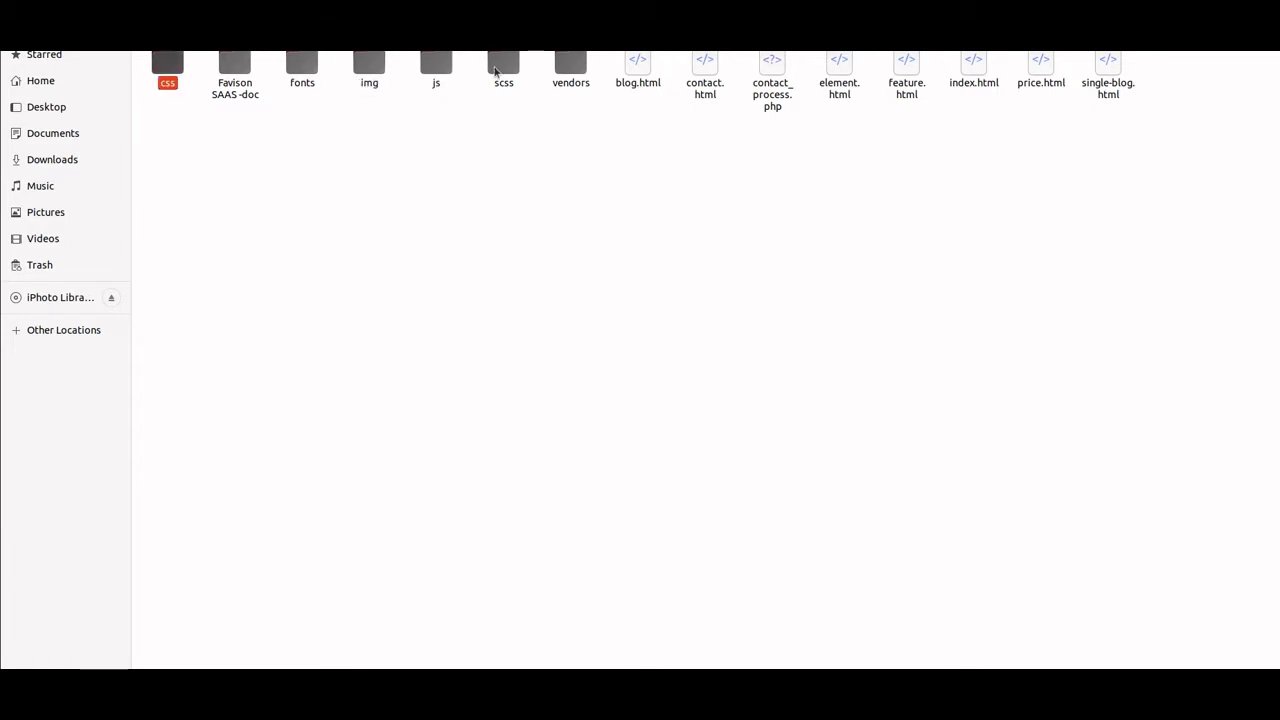
click(570, 63)
shift+click(166, 68)
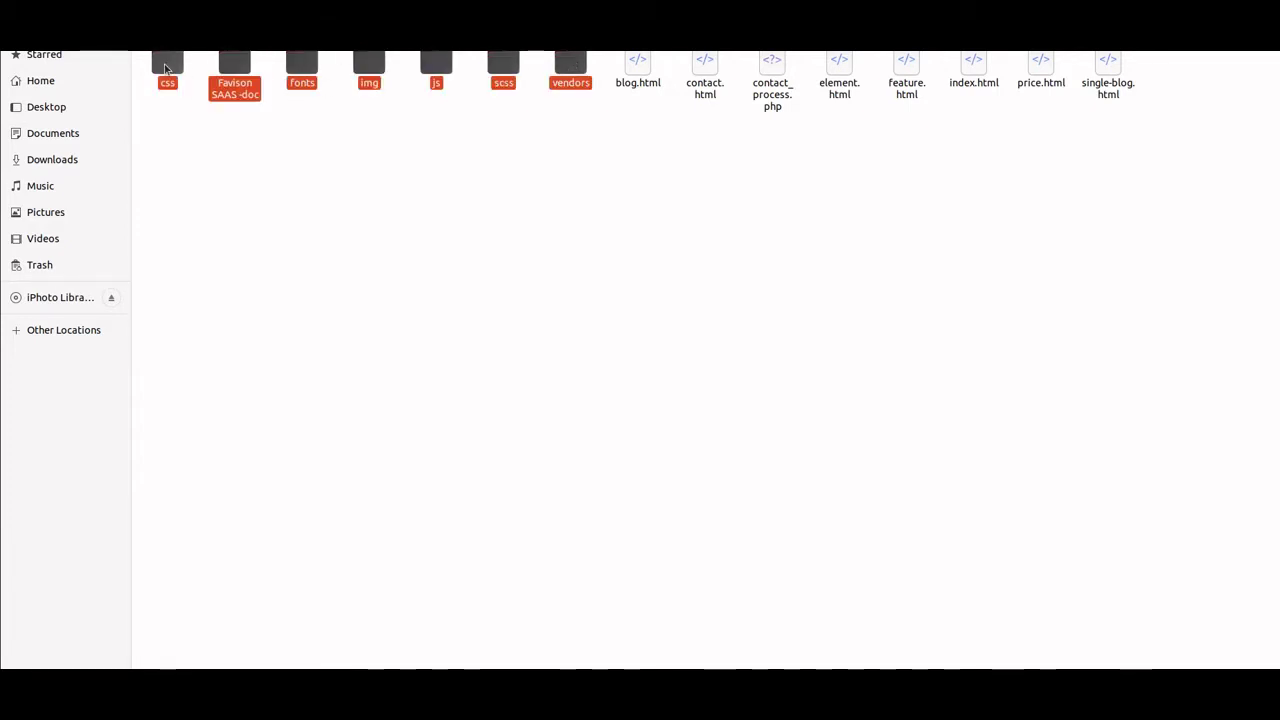
right_click(166, 68)
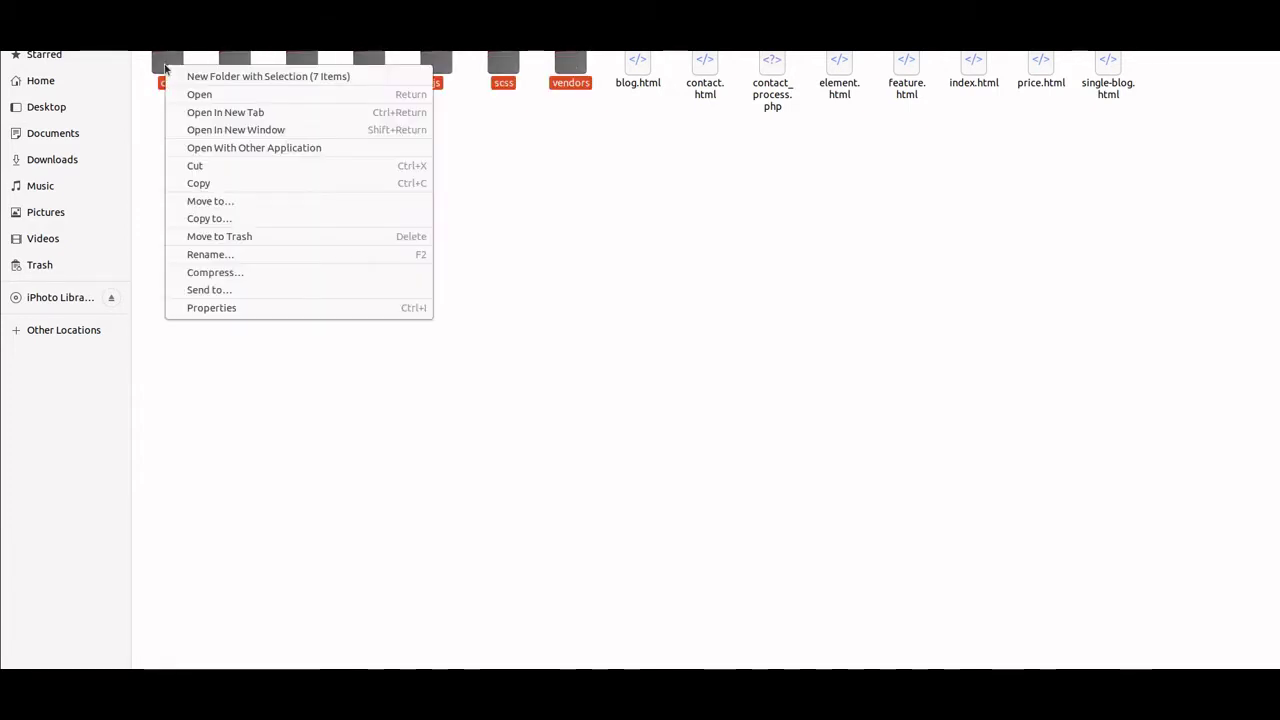
click(238, 272)
text(favison)
key(Return)
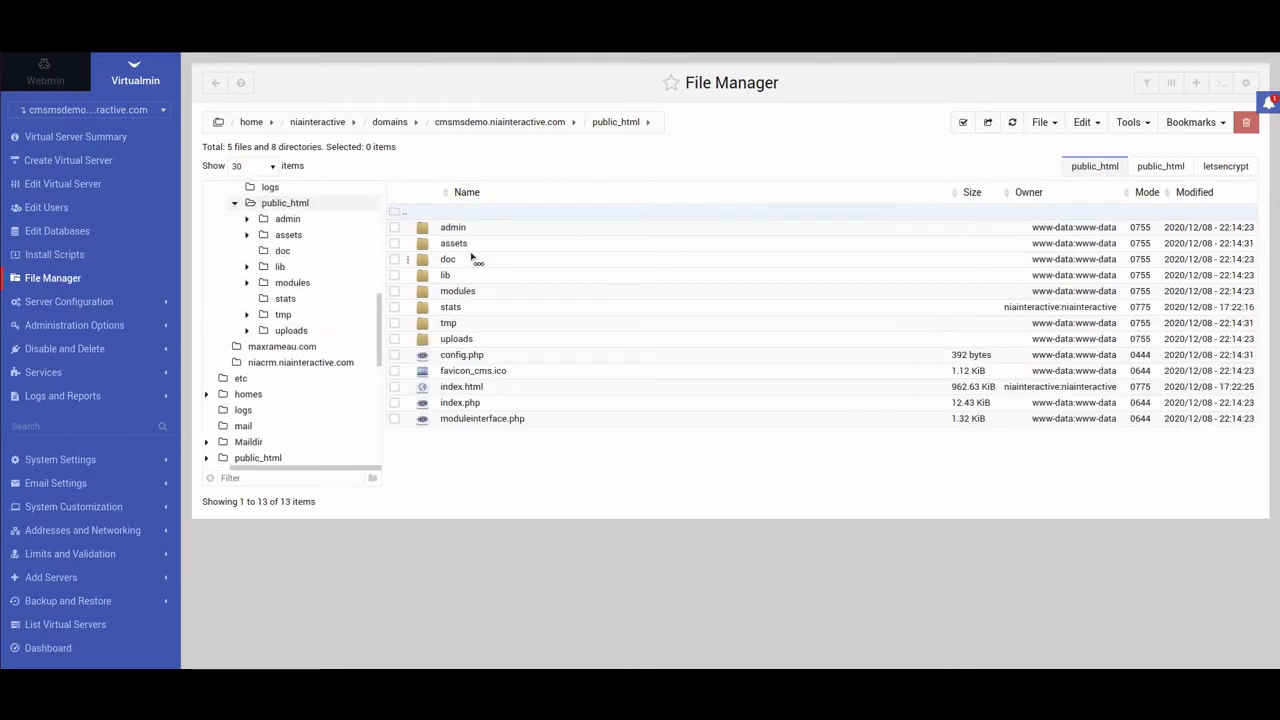
- Open the uploads directory inside public_html in the Virtualmin File Manager
click(424, 340)
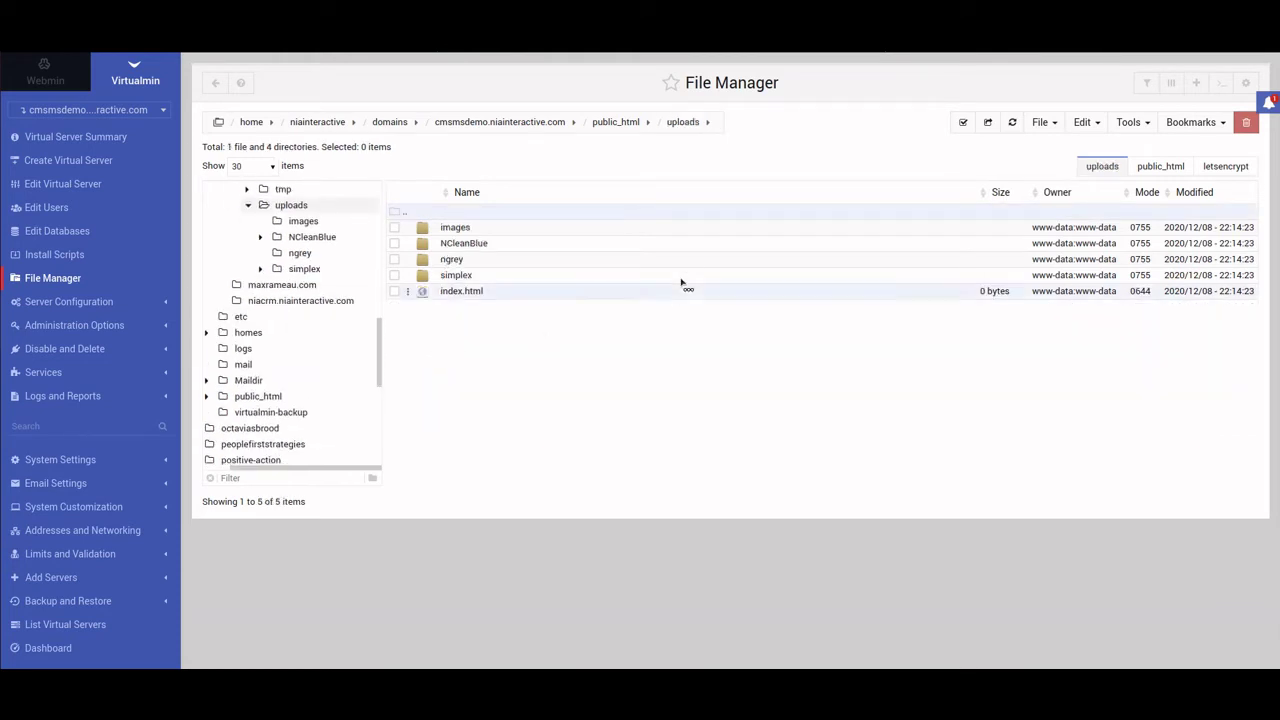
click(1044, 122)
click(1020, 212)
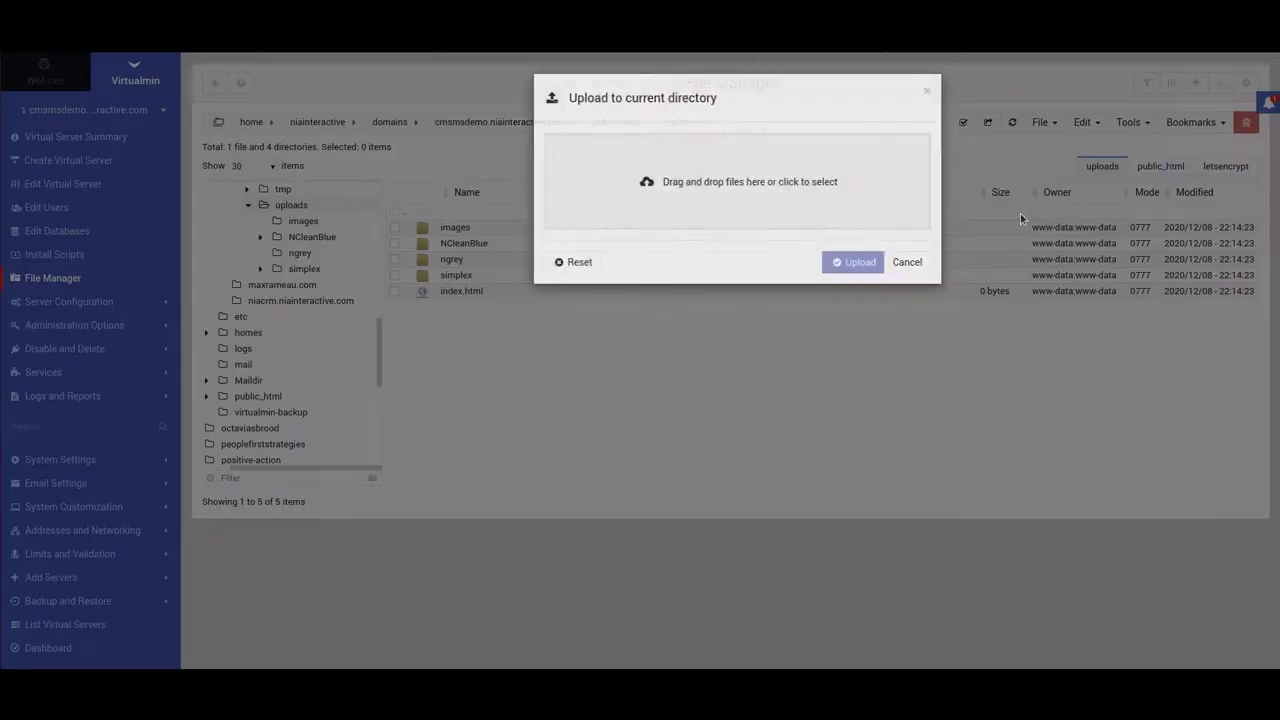
click(908, 263)
- Create a new directory named favison inside uploads and open it
click(1043, 122)
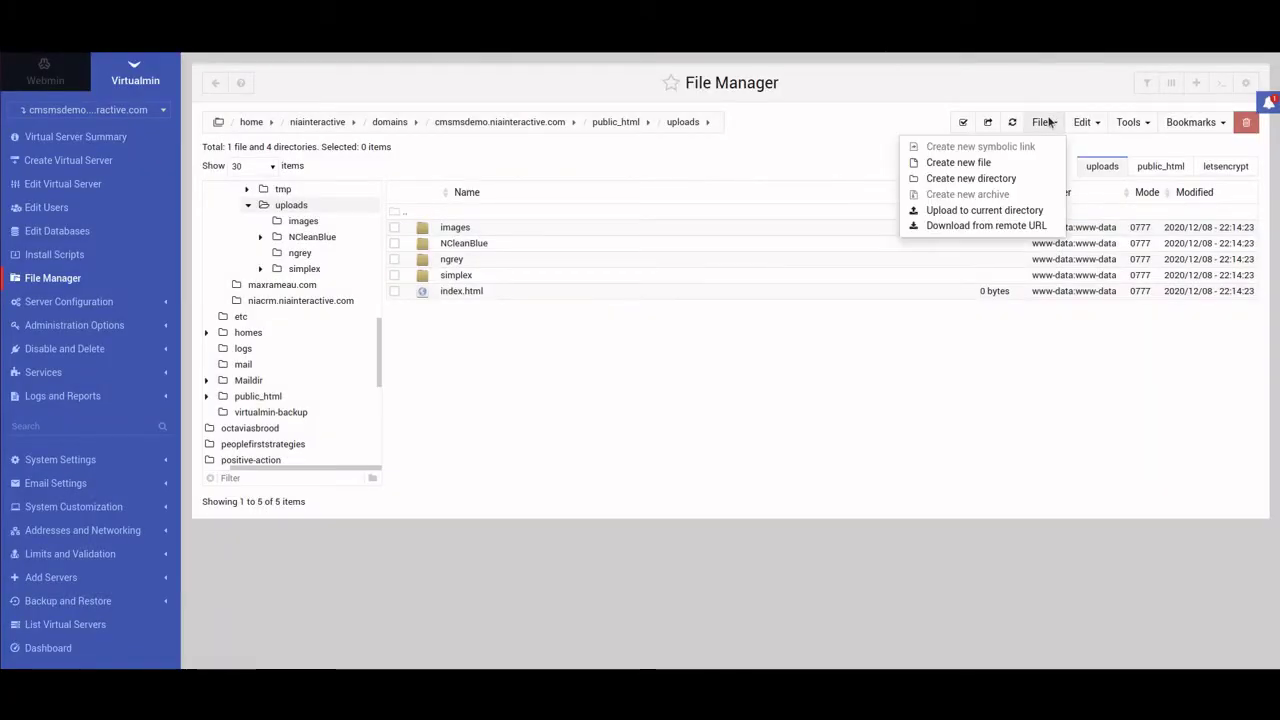
click(1006, 177)
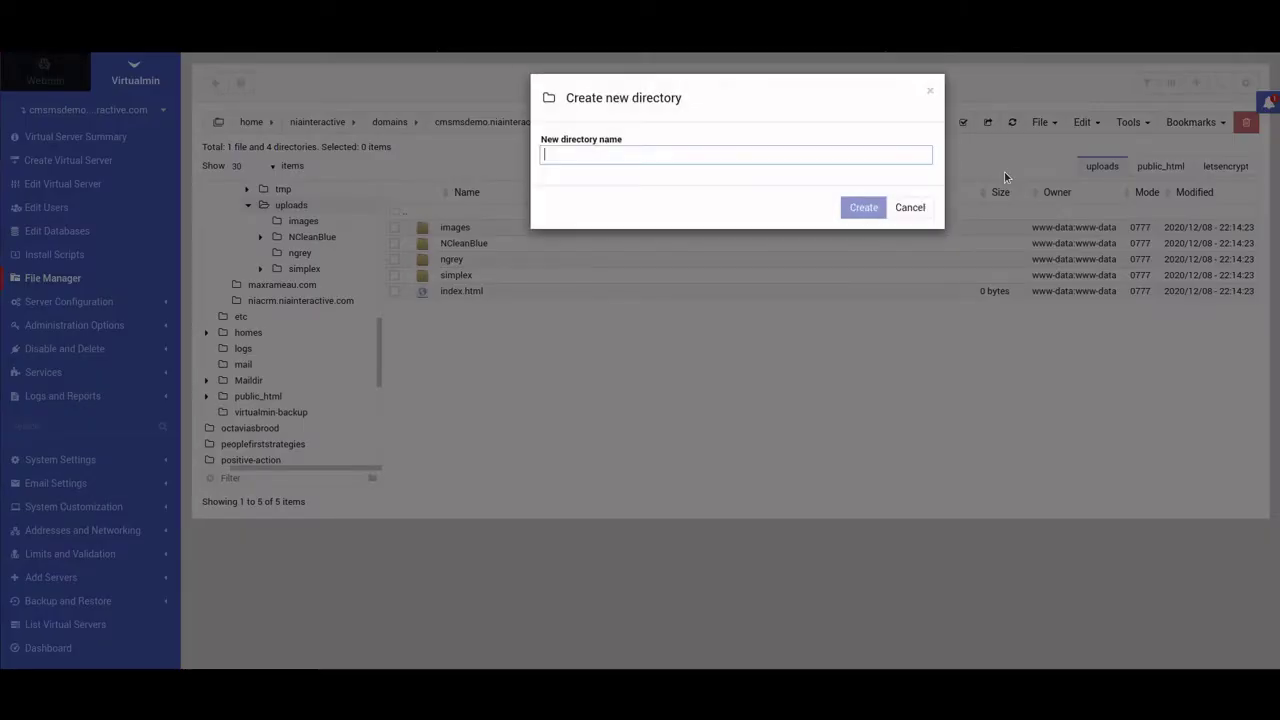
text(favison)
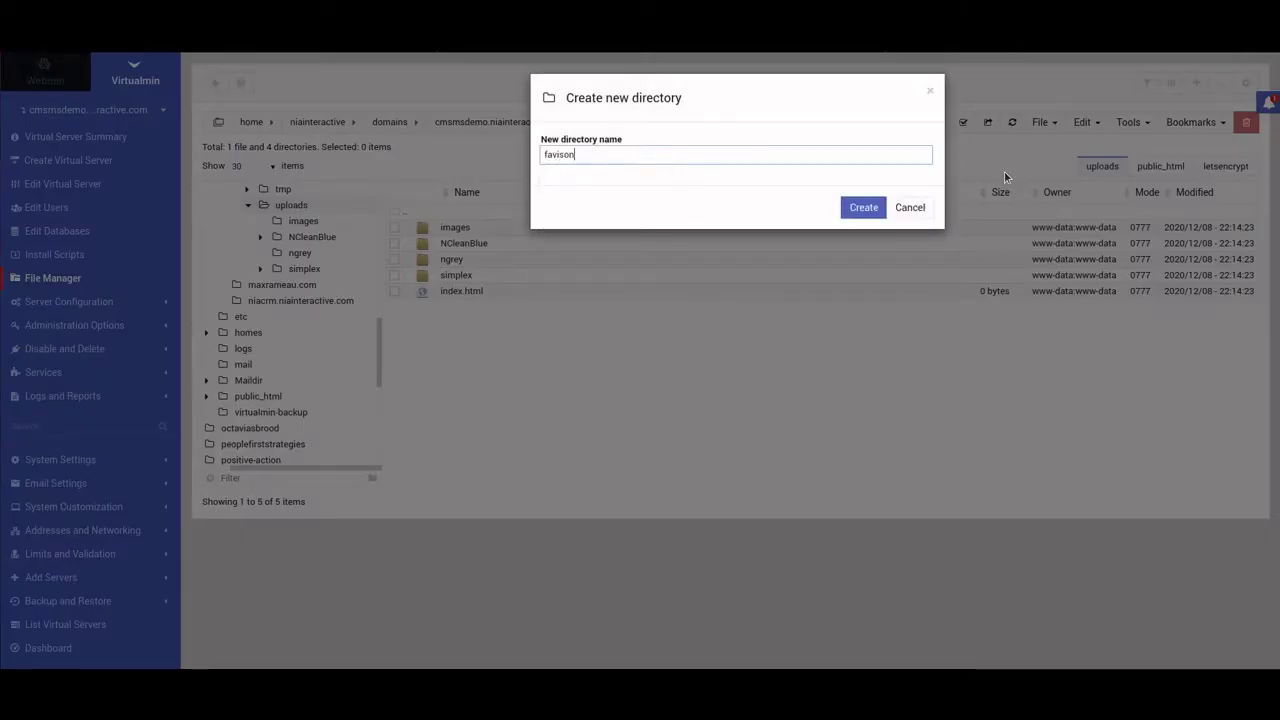
key(Escape)
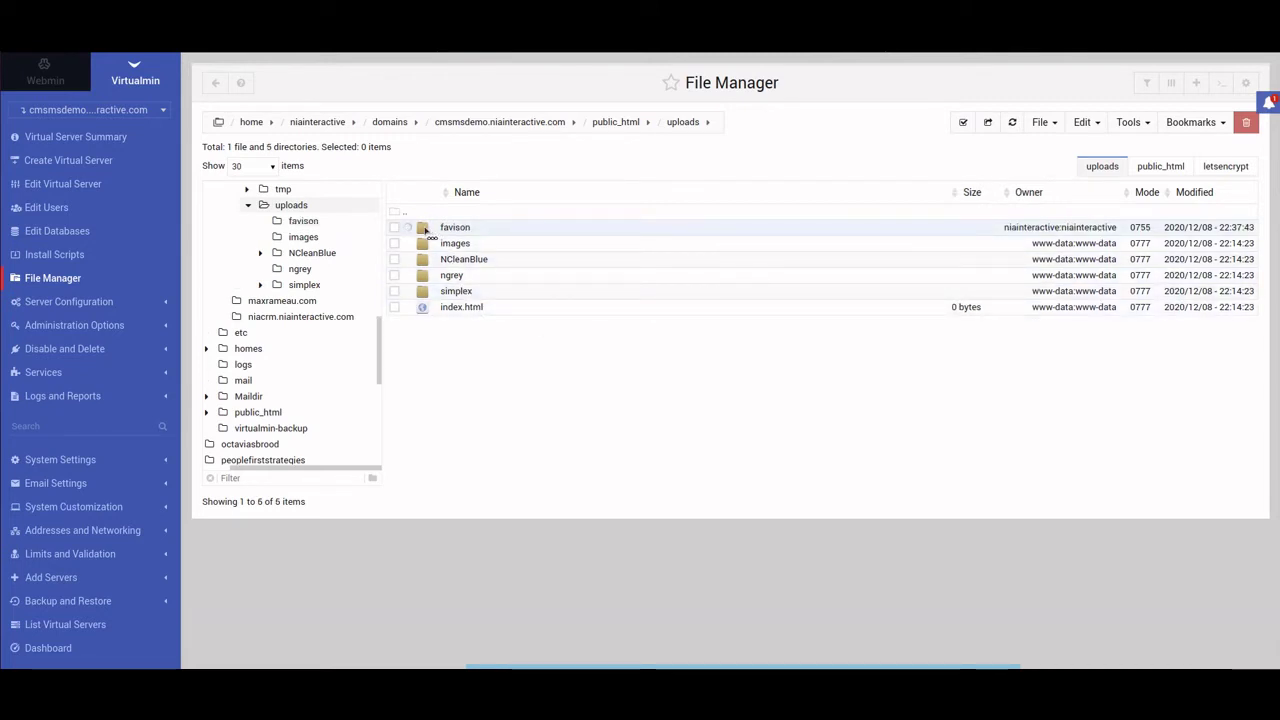
double_click(424, 228)
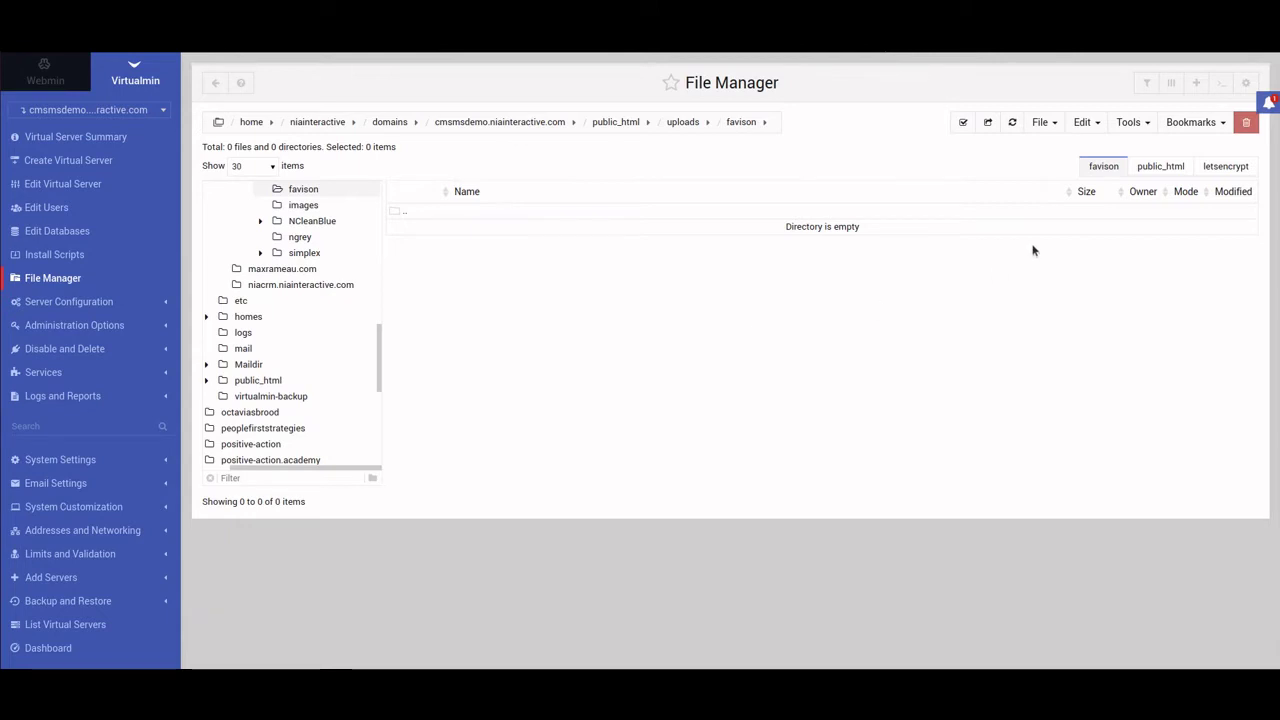
- Upload favison.zip from cmsmsdemo/themes/favison-master into the favison directory on the server and extract it there
click(1040, 122)
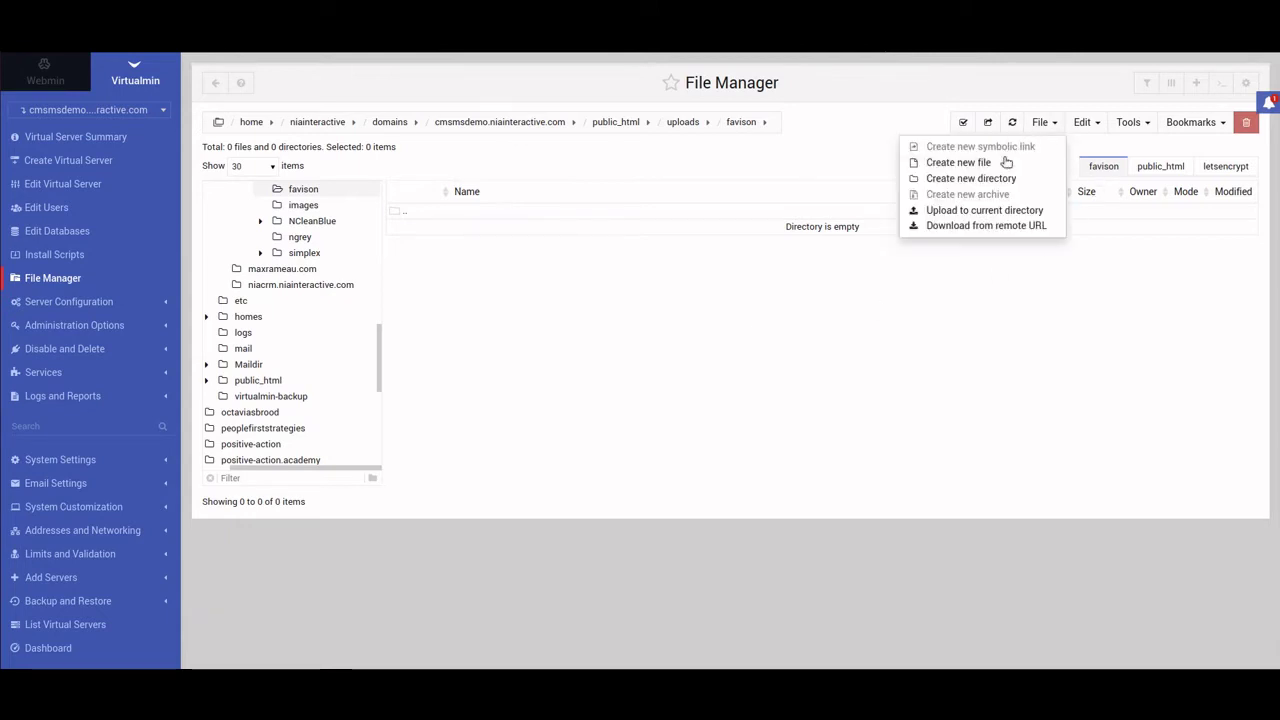
click(1007, 211)
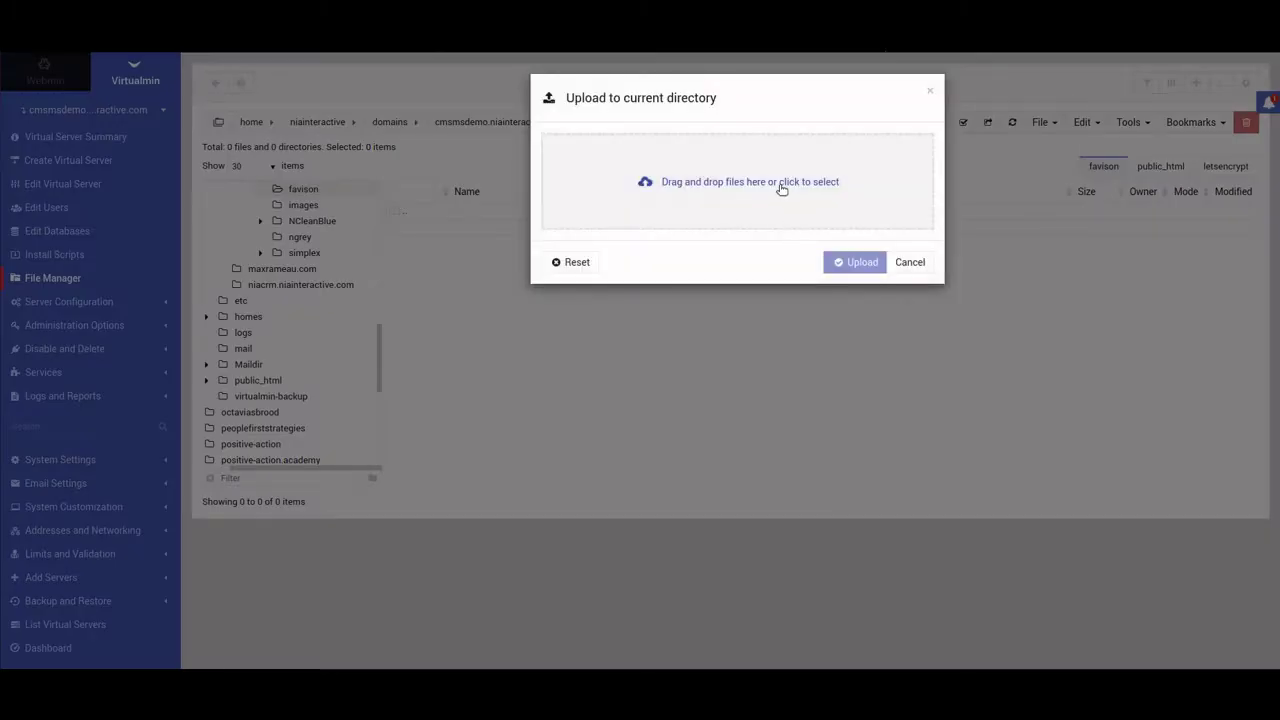
click(780, 186)
click(628, 65)
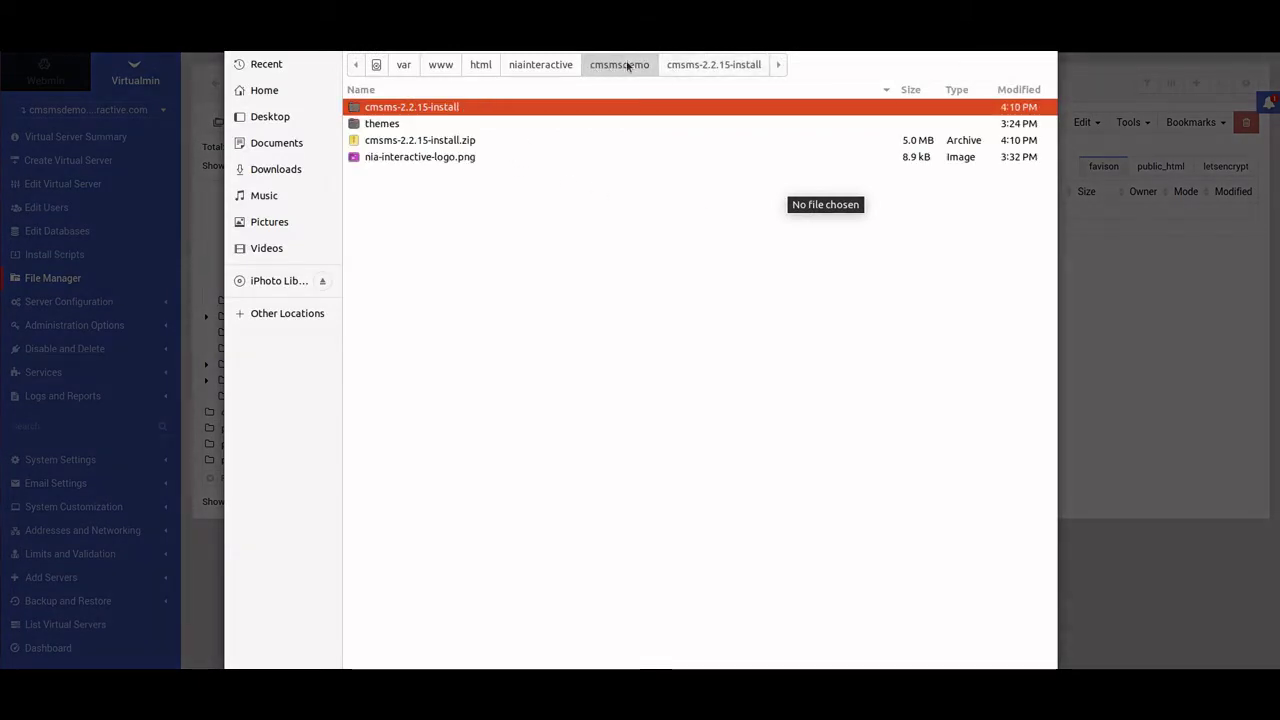
double_click(380, 127)
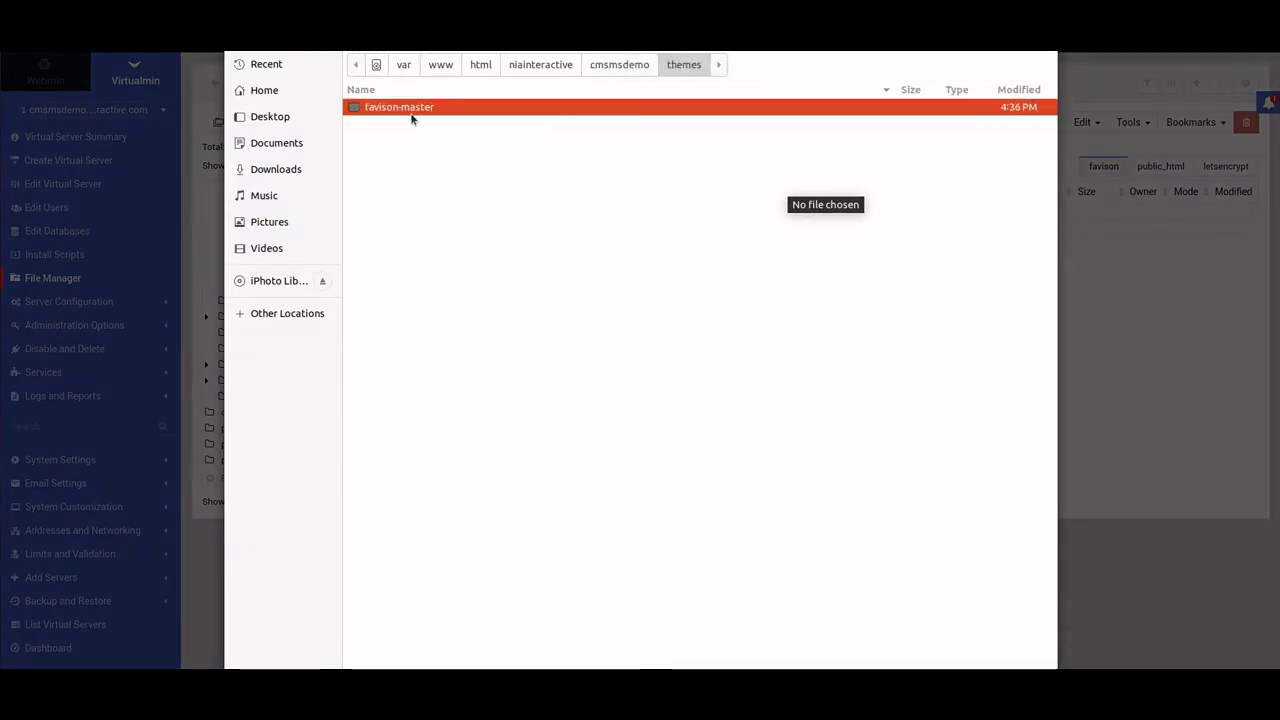
double_click(412, 108)
click(407, 284)
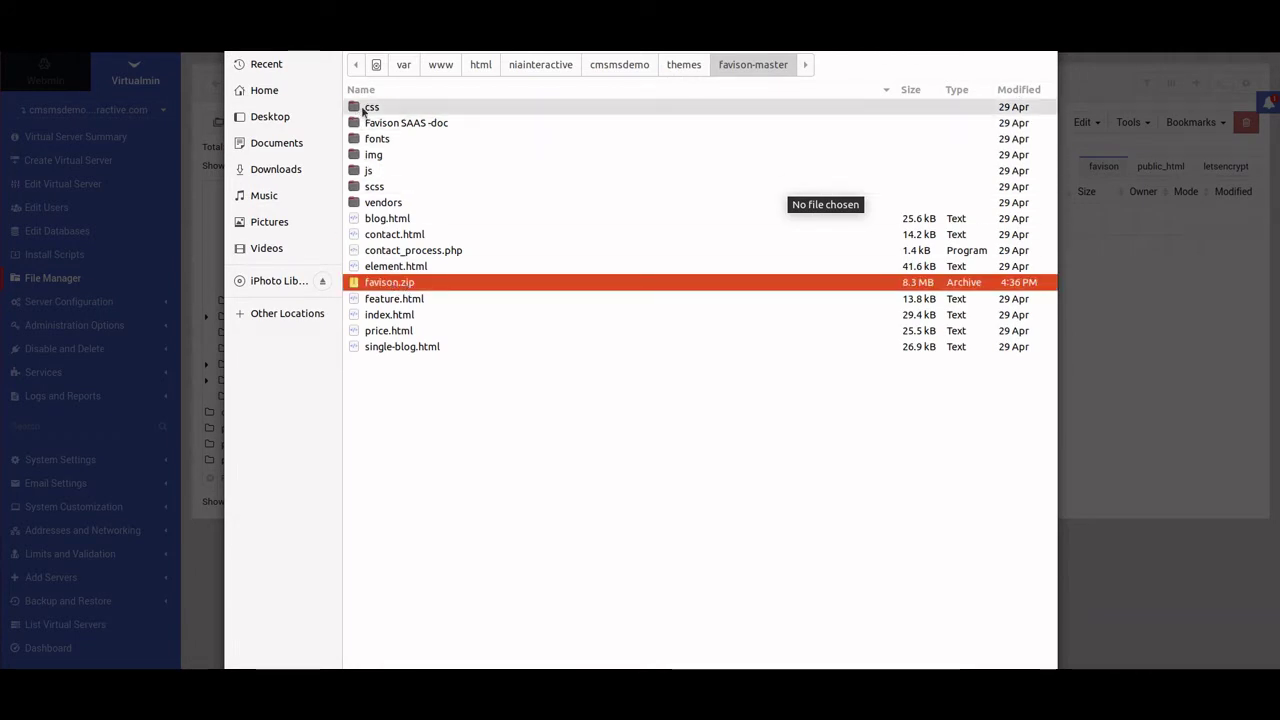
double_click(396, 283)
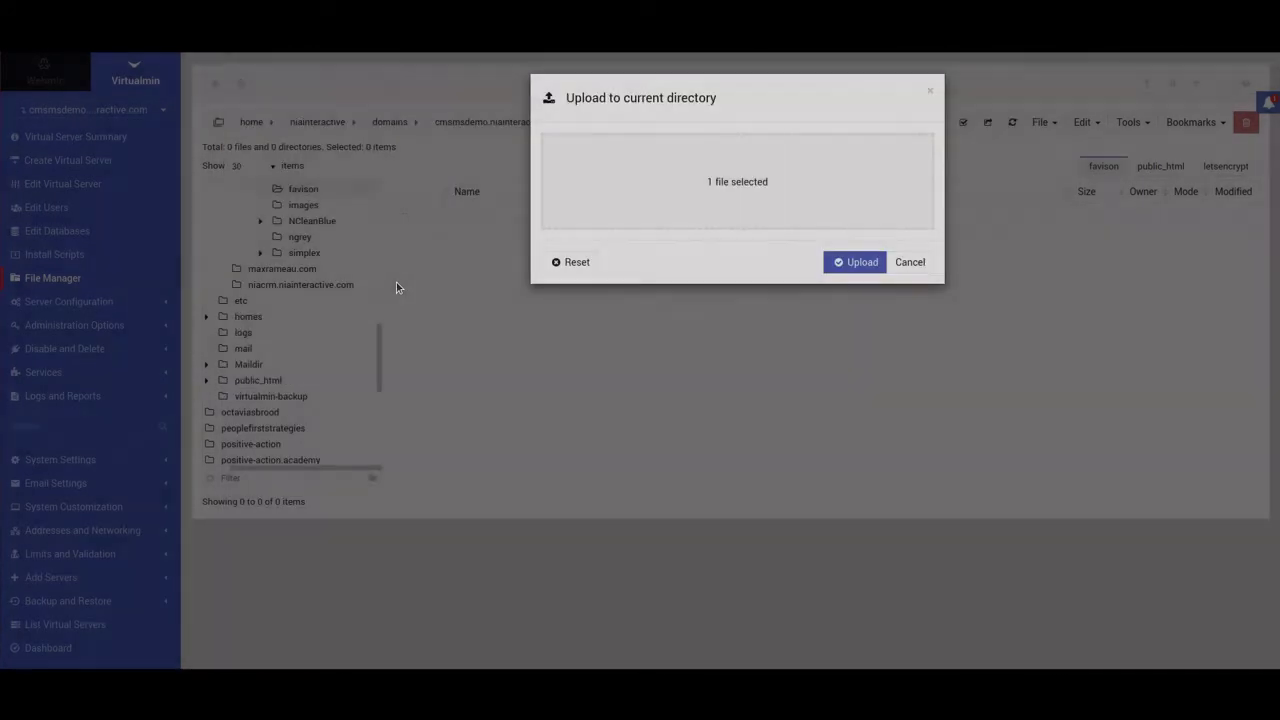
click(843, 263)
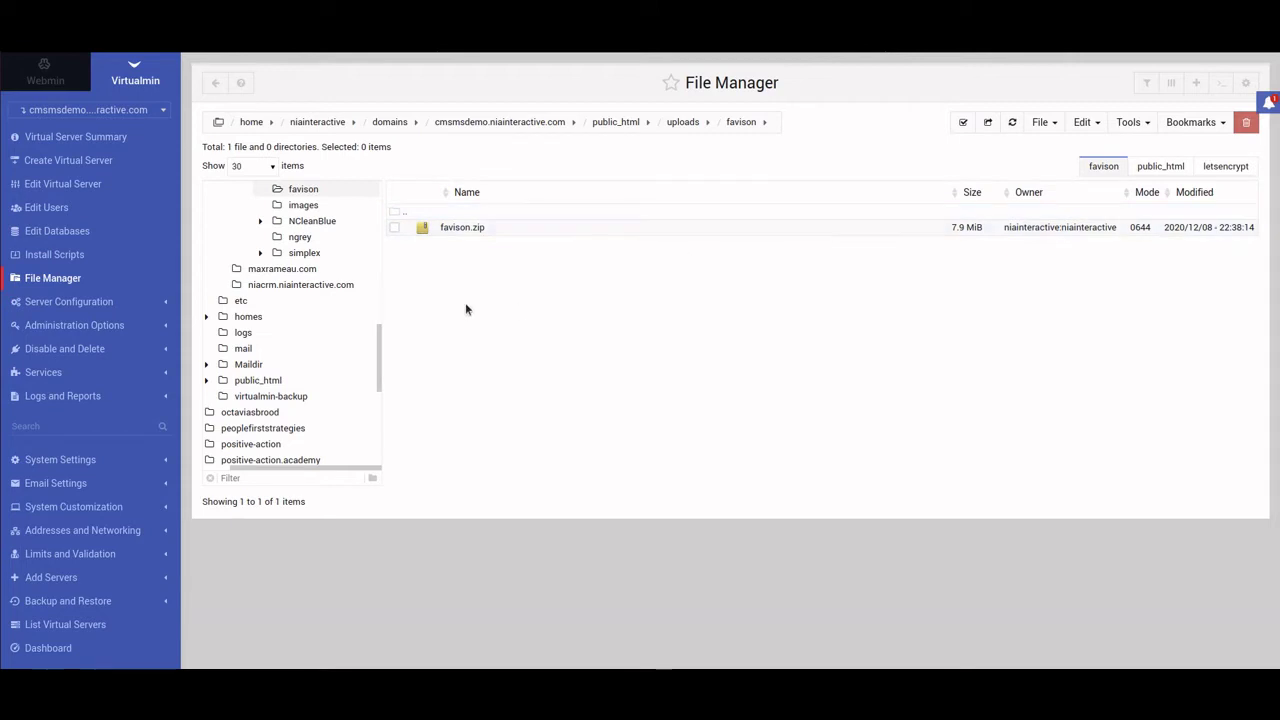
right_click(408, 229)
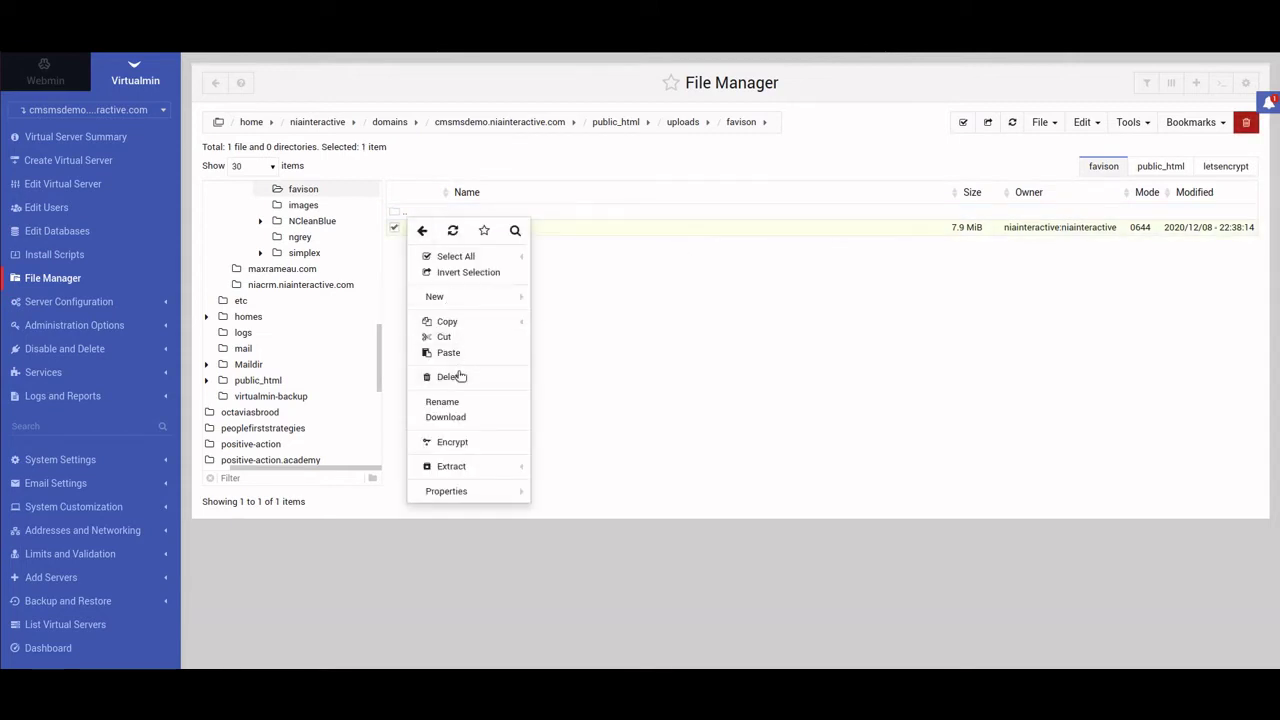
click(460, 467)
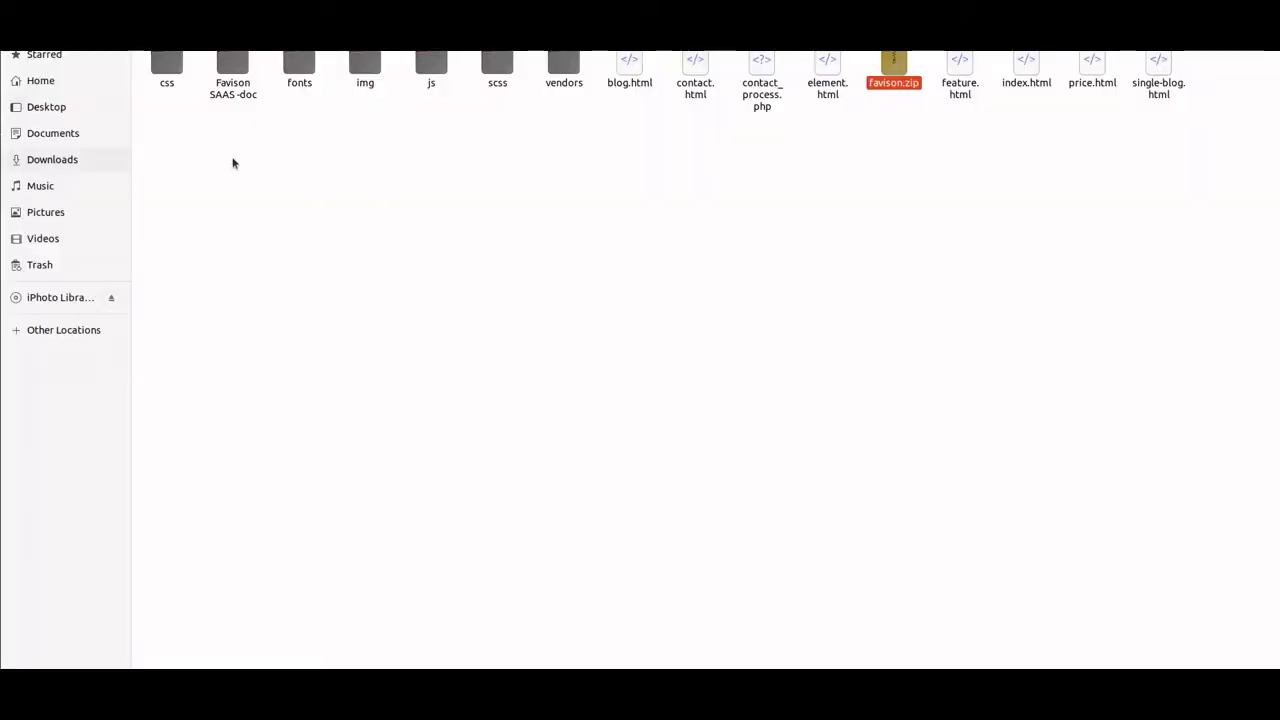
- Look over the HTML files in favison-master, switch to the code editor and examine the markup of index.html
click(805, 148)
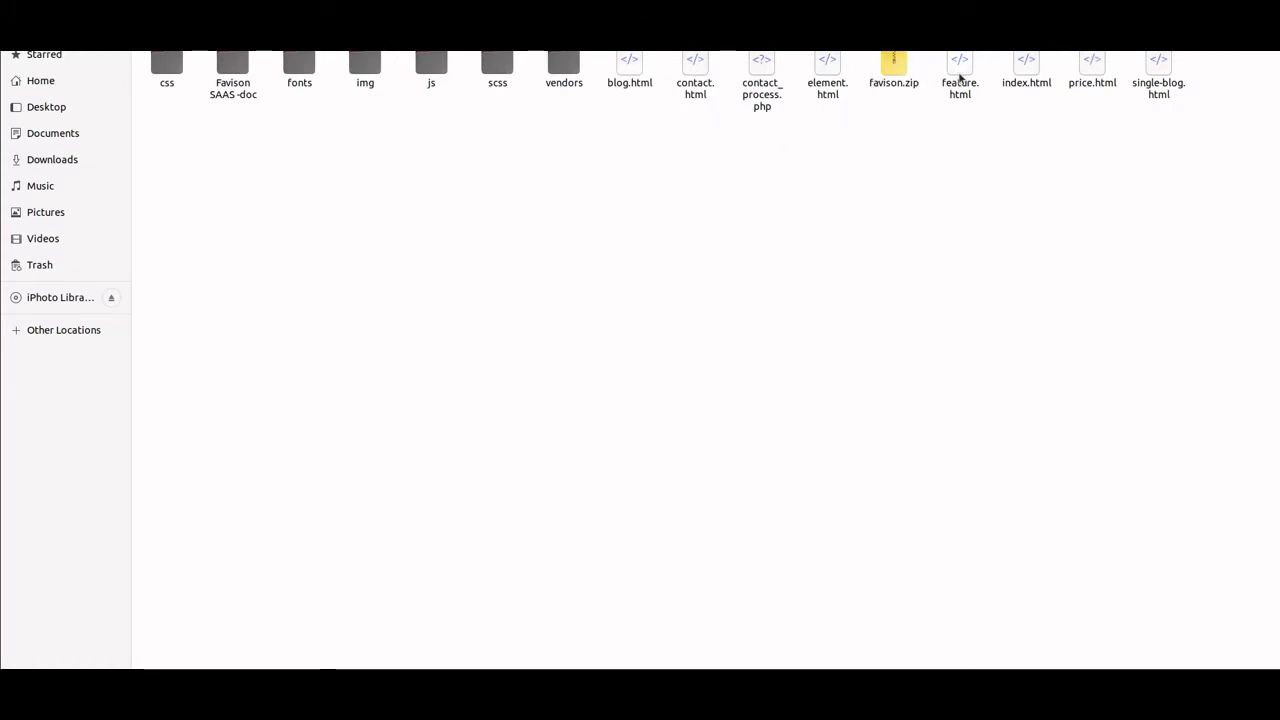
click(1026, 66)
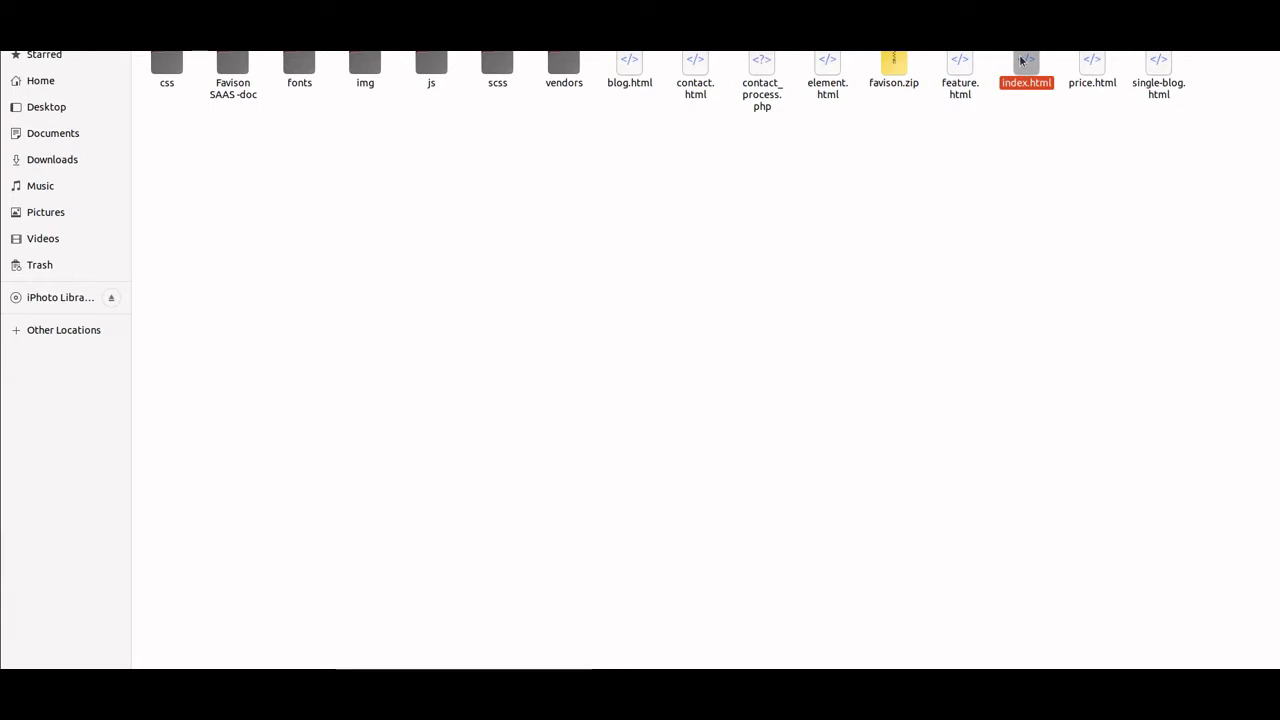
click(1161, 68)
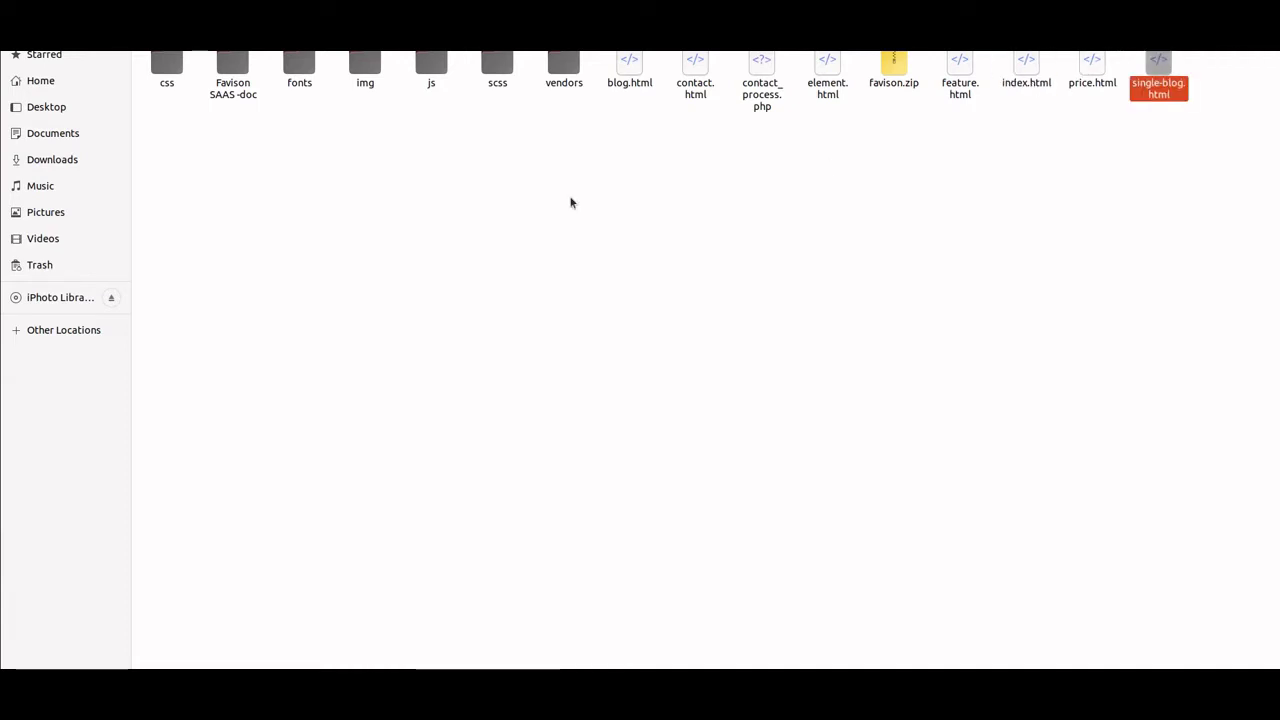
click(3, 382)
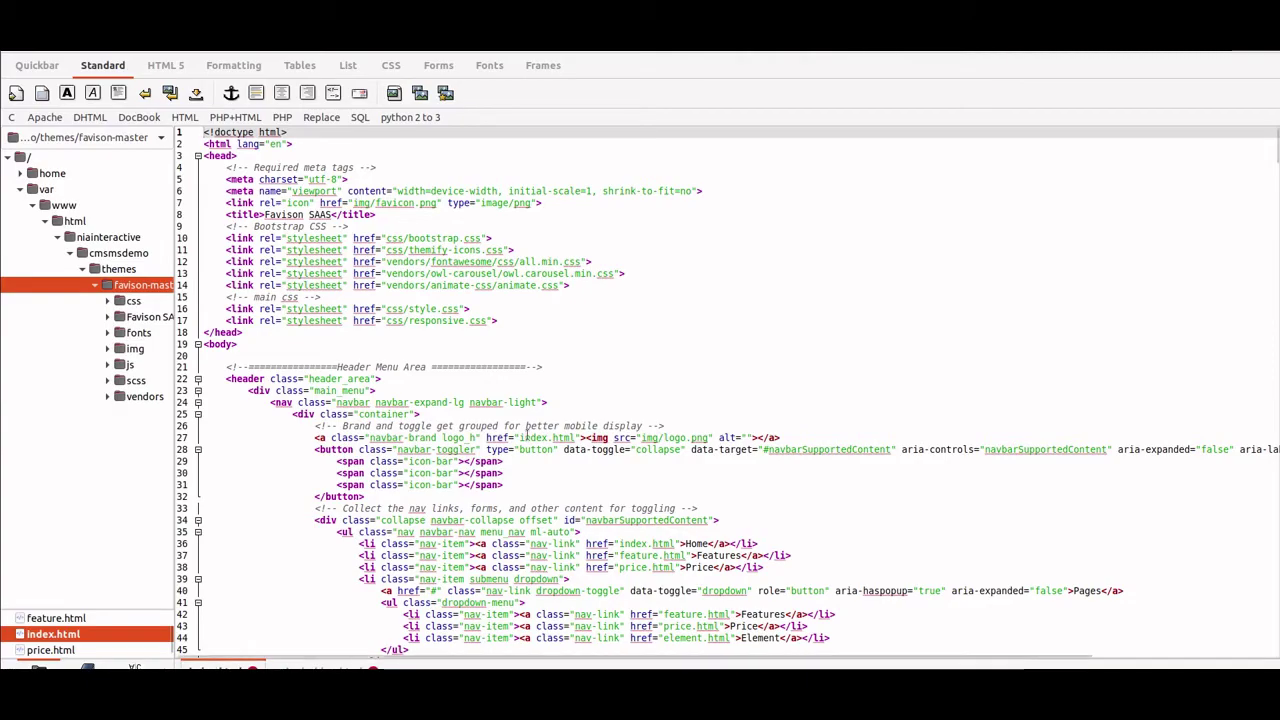
scroll(376, 240, down, 20)
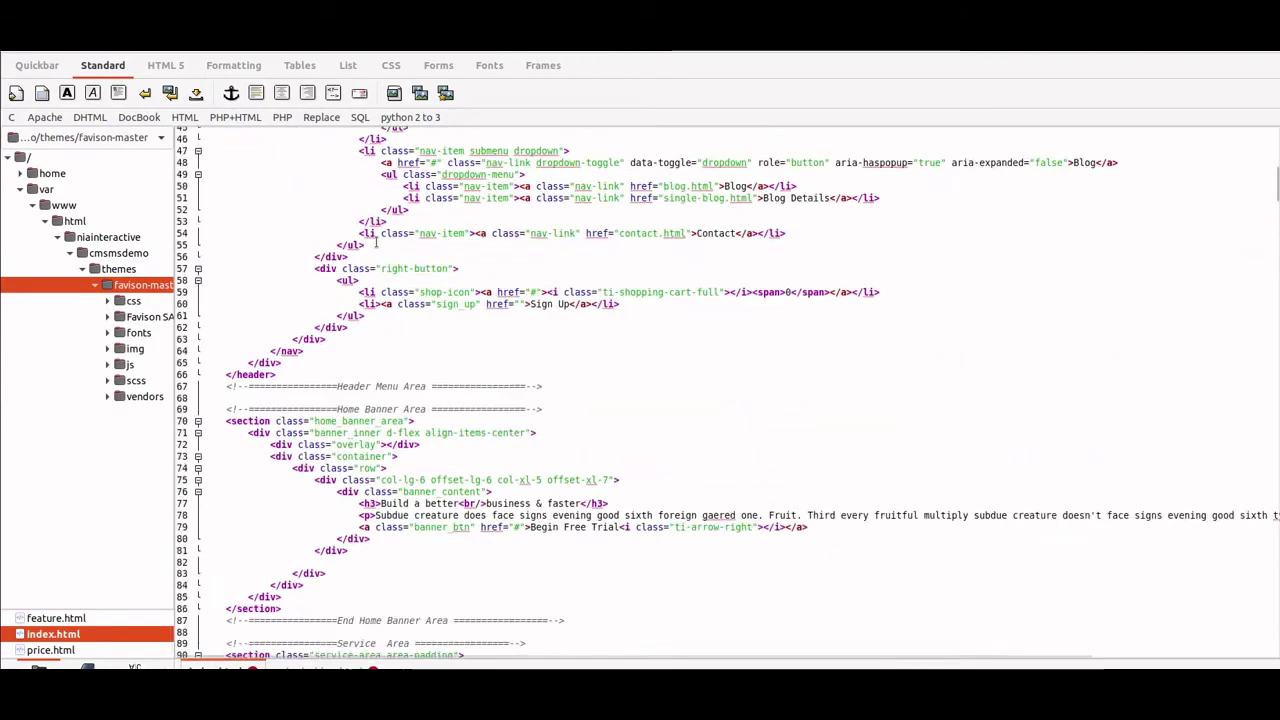
drag(1275, 270, 1275, 140)
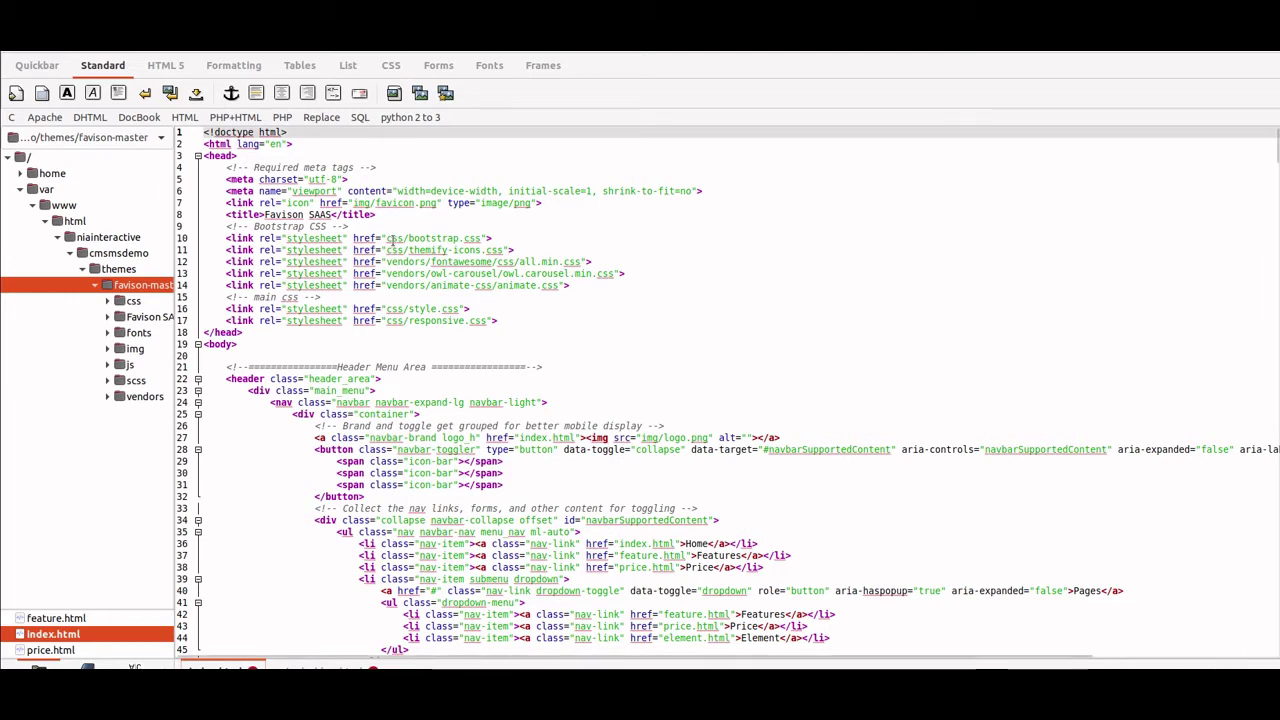
- Replace every src=" in index.html with src="uploads/favison/
key(ctrl+f)
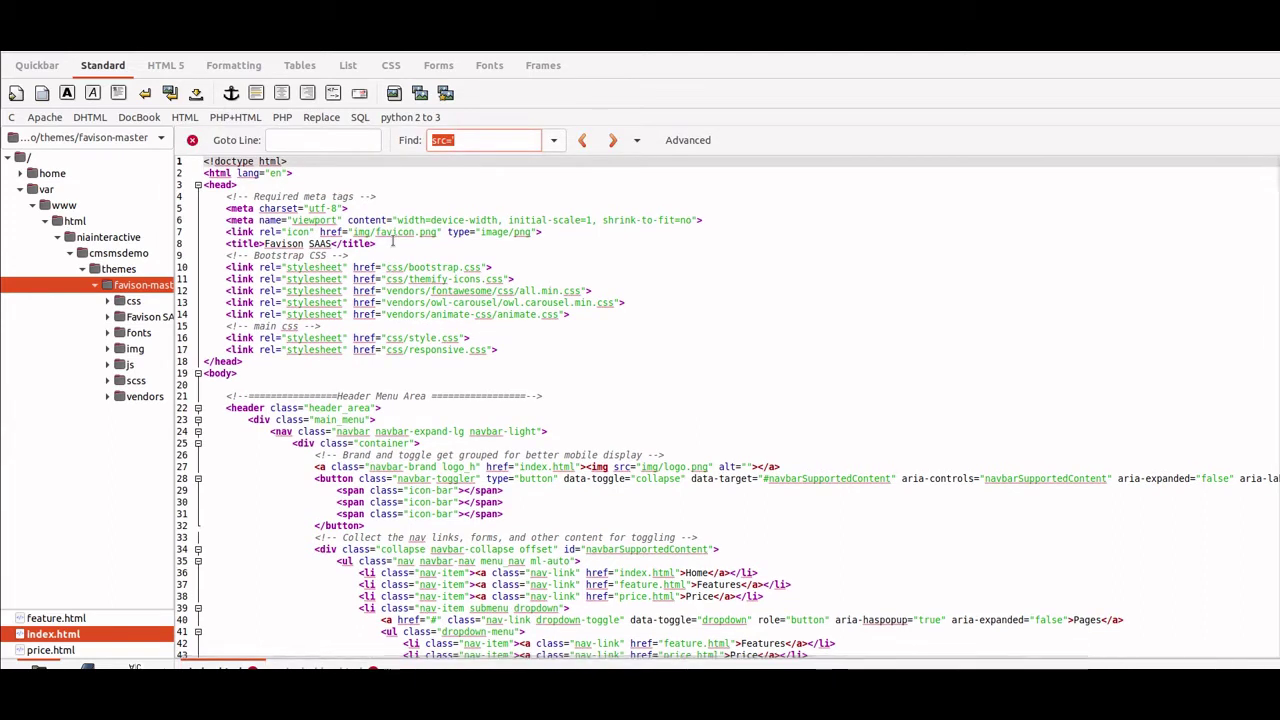
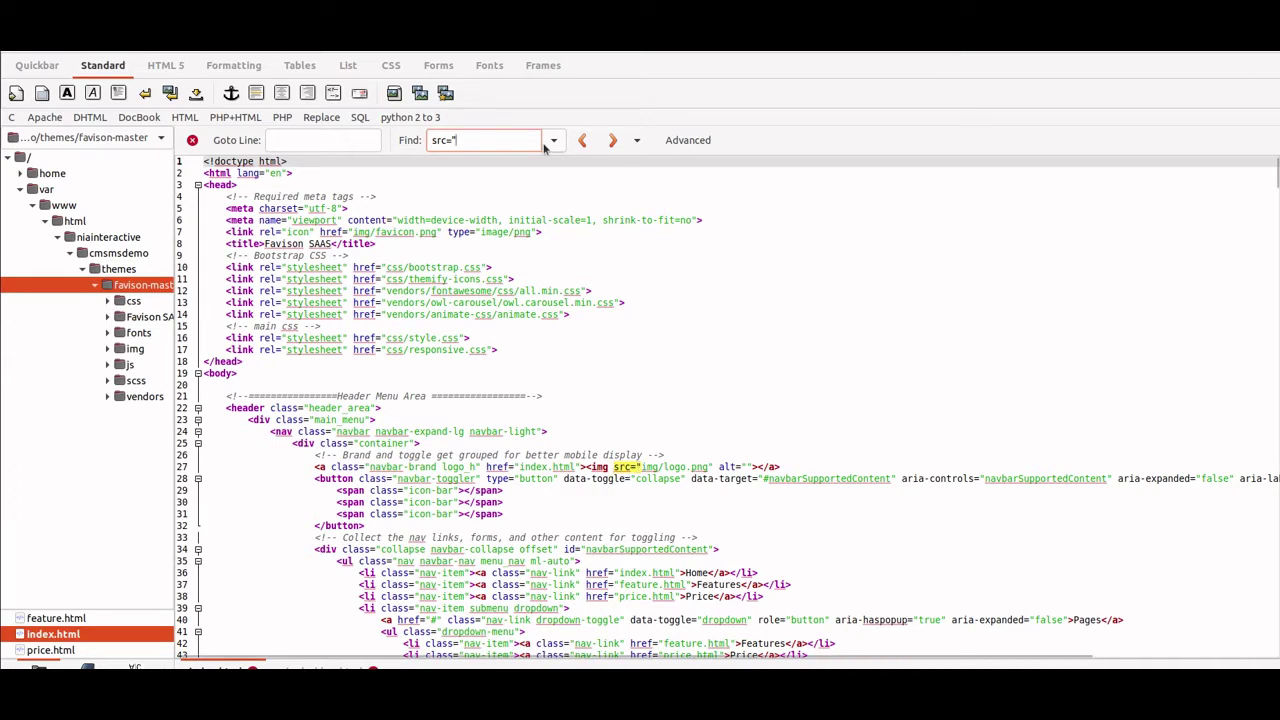
click(690, 140)
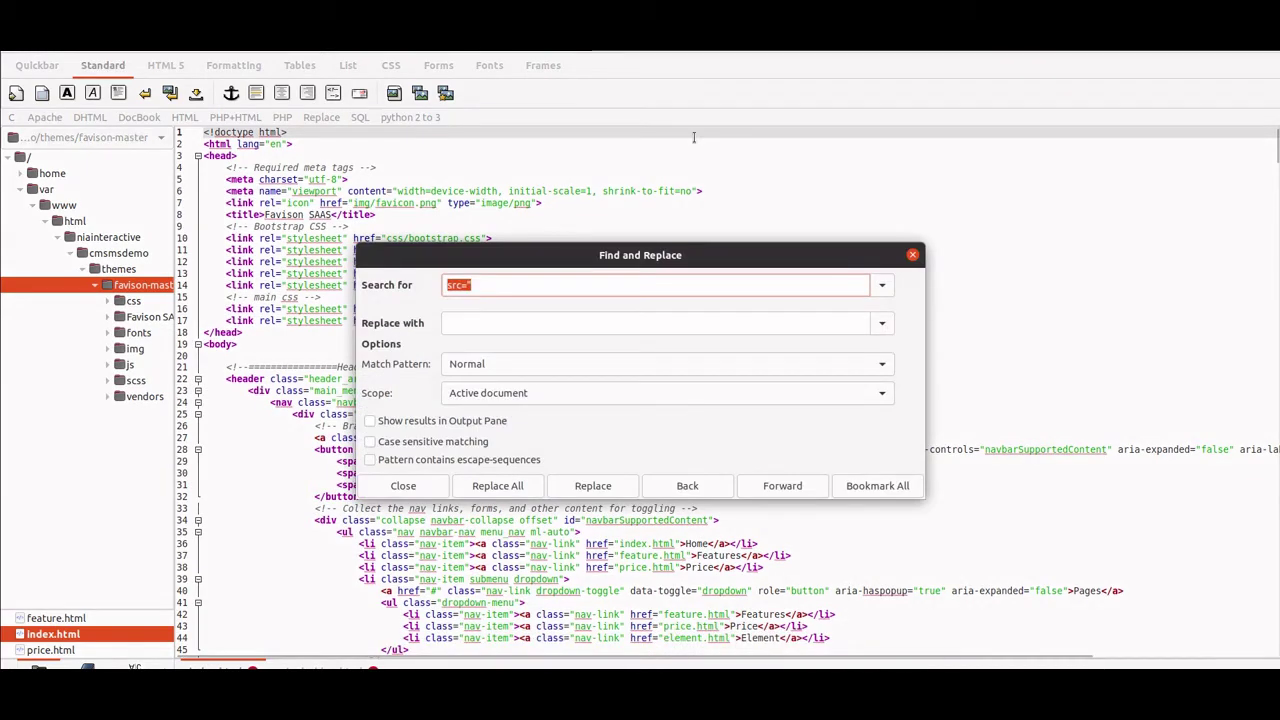
key(Tab)
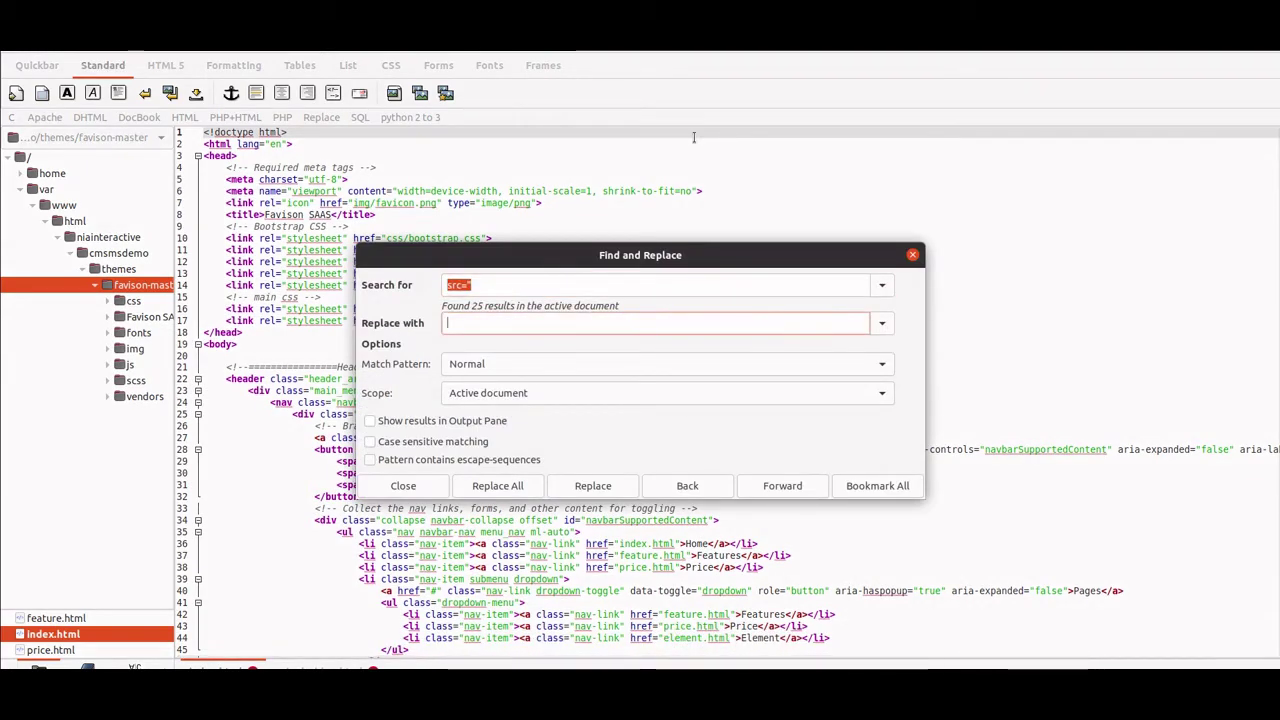
text(src=")
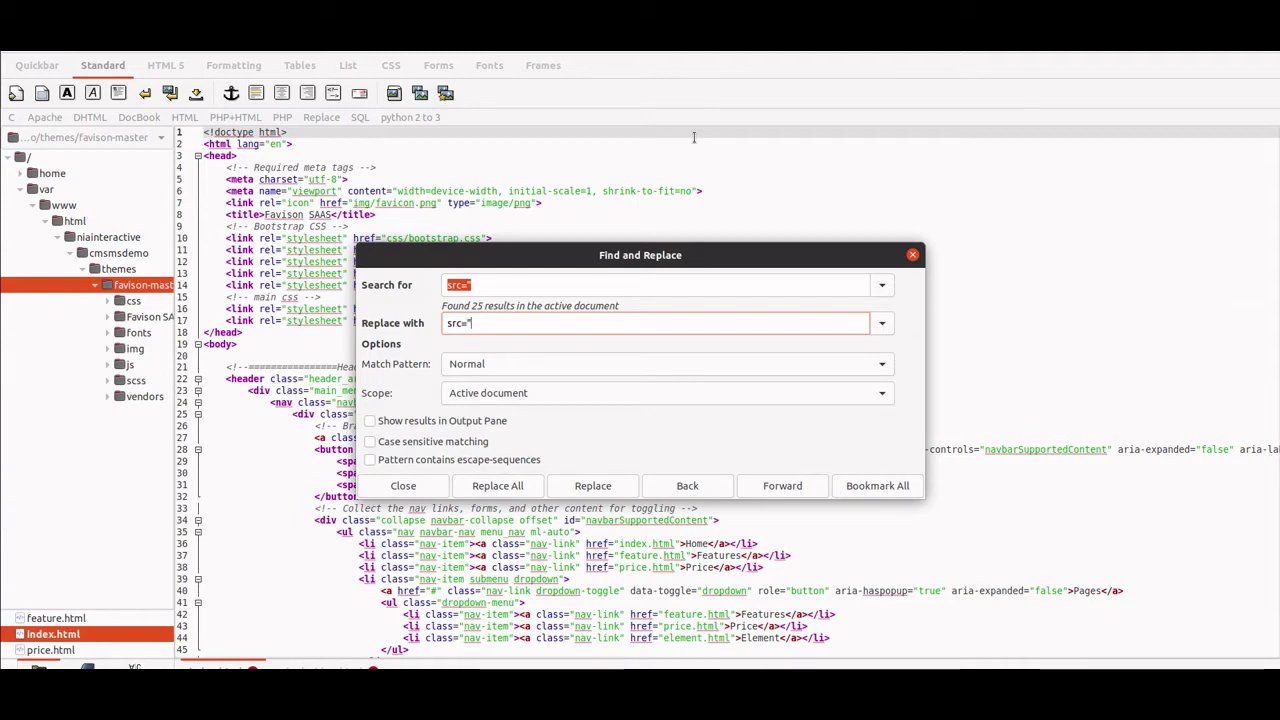
text(uploads/favi)
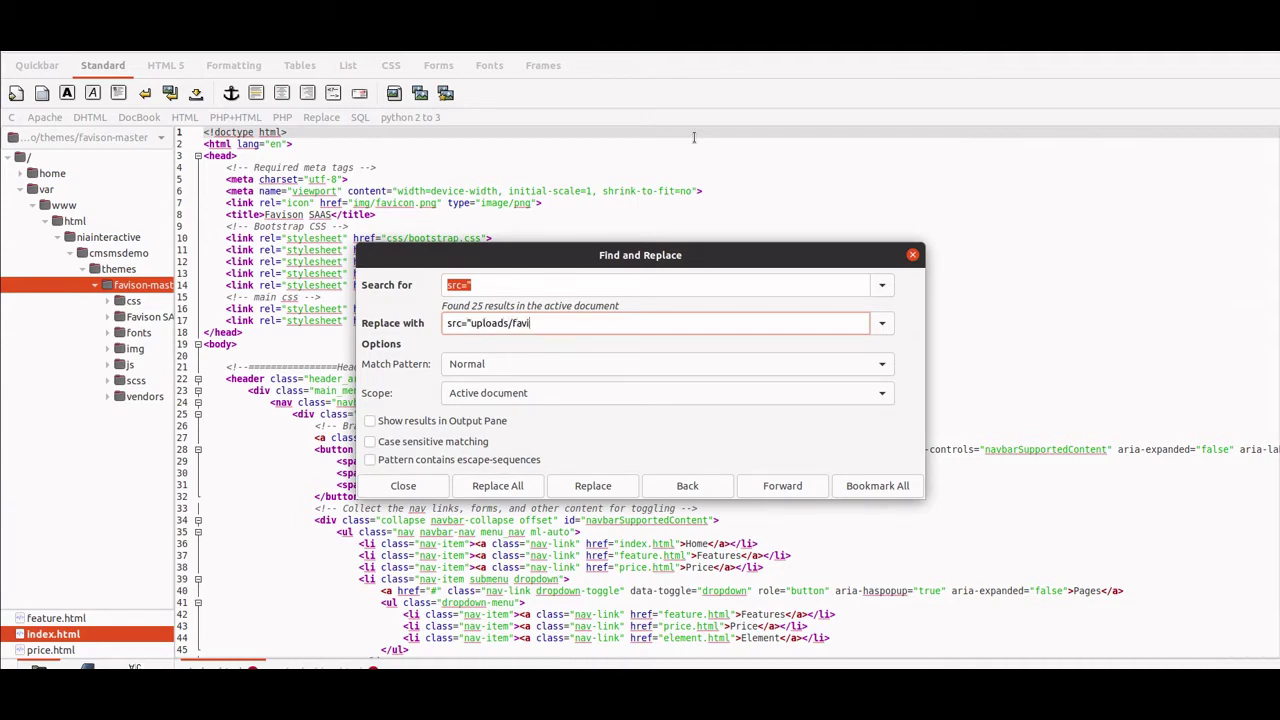
text(son)
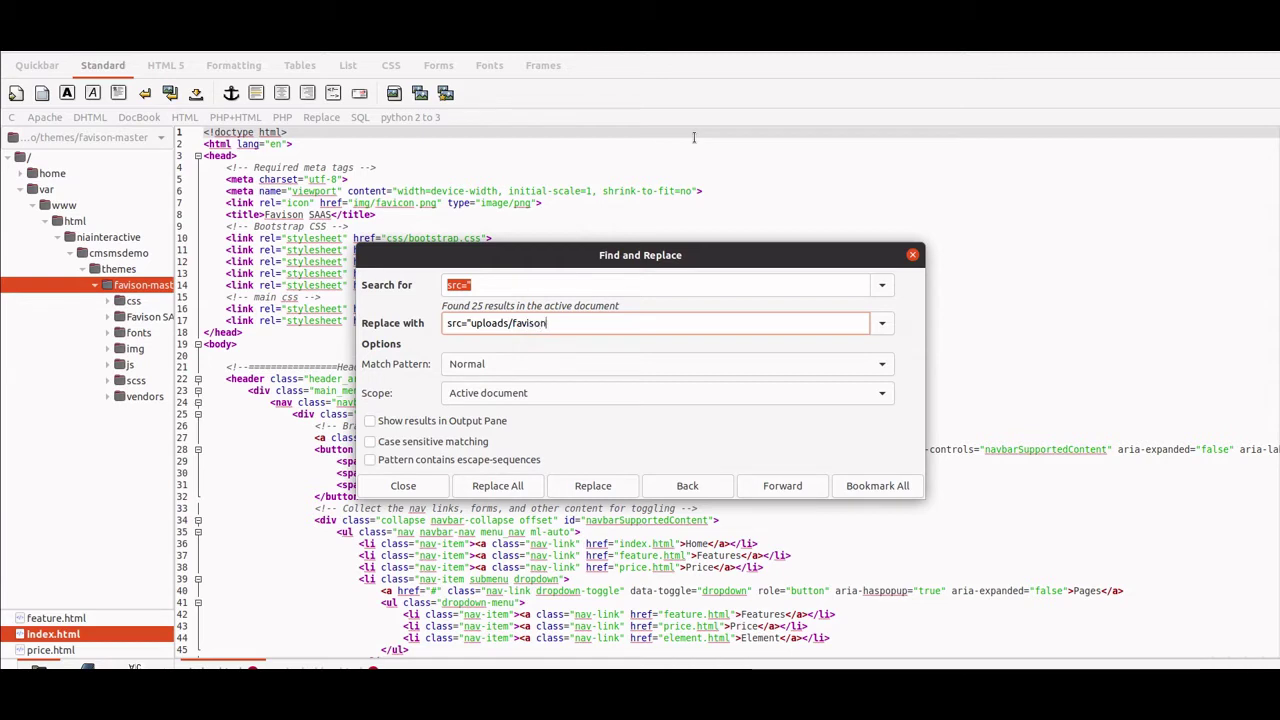
text(/)
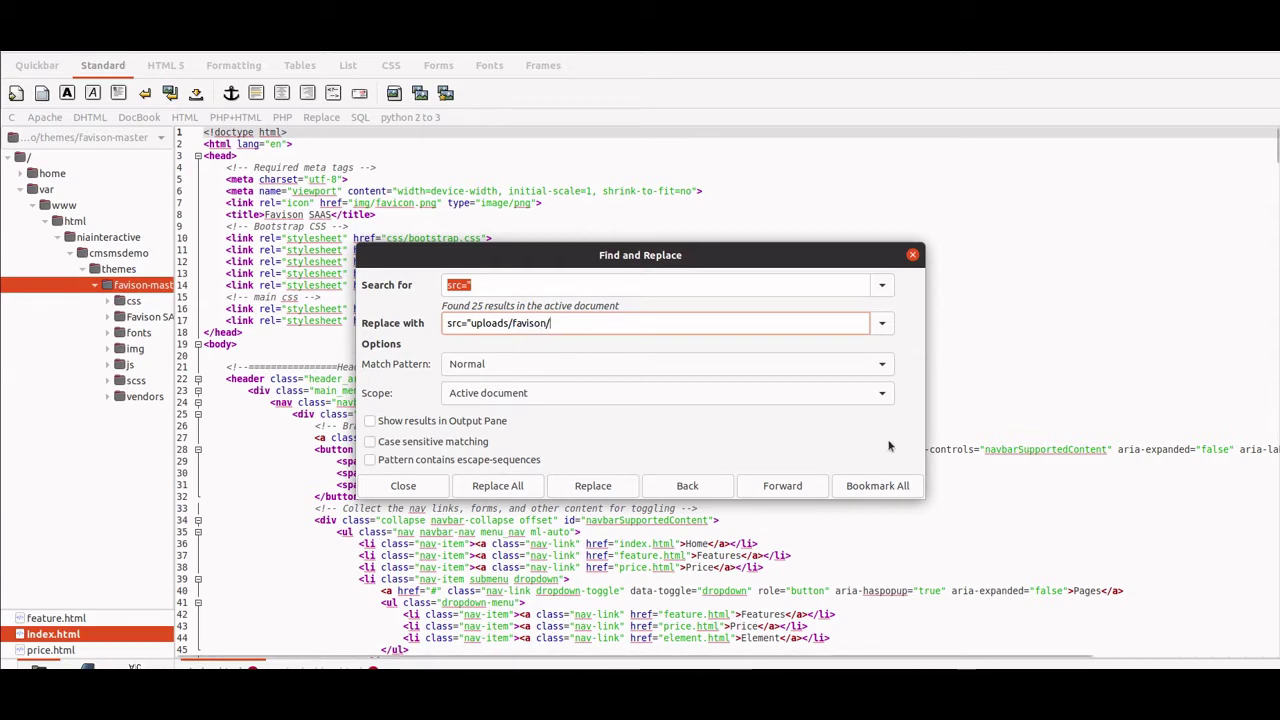
click(509, 486)
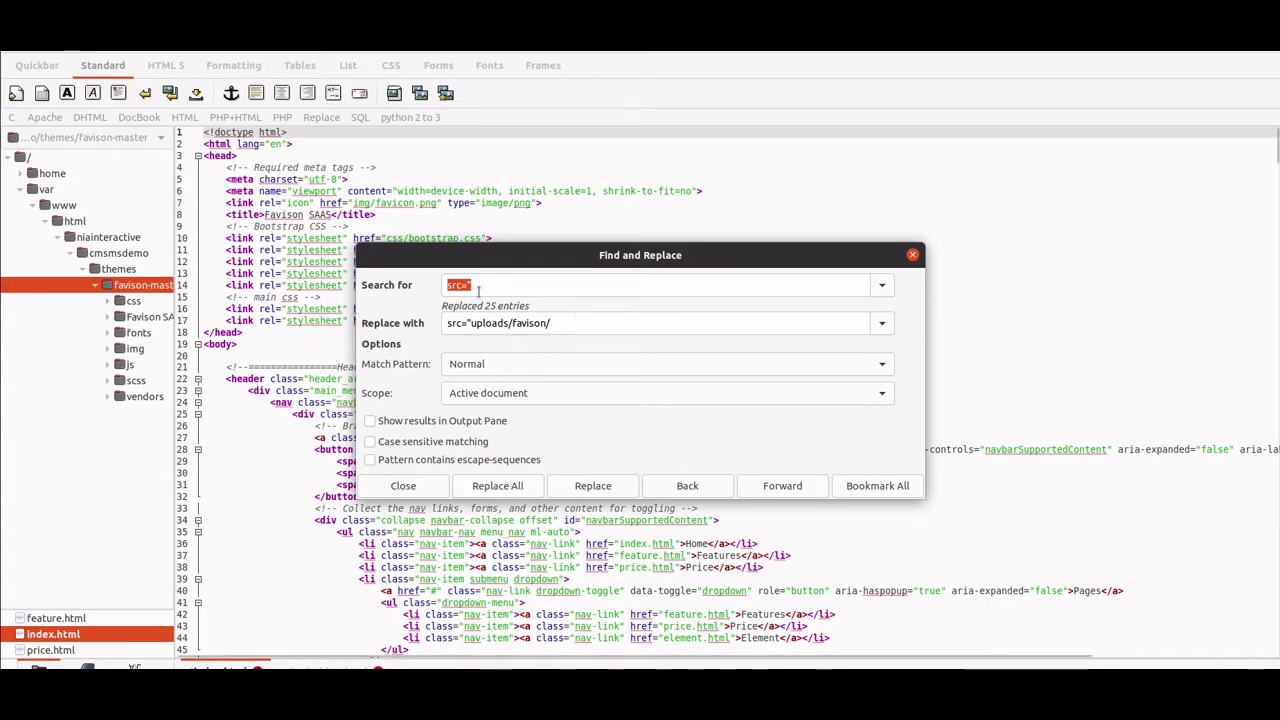
- Change the search text of the find and replace to href="
click(629, 287)
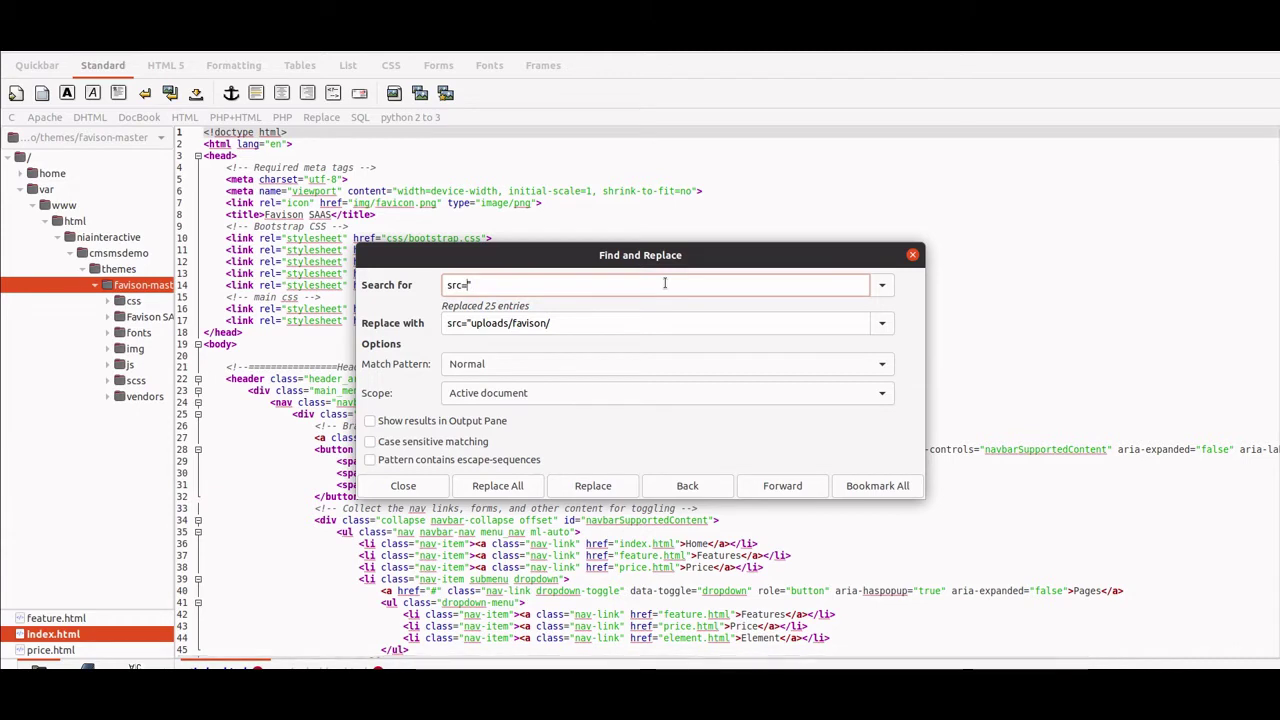
key(Home)
key(Delete)
key(Delete)
key(Delete)
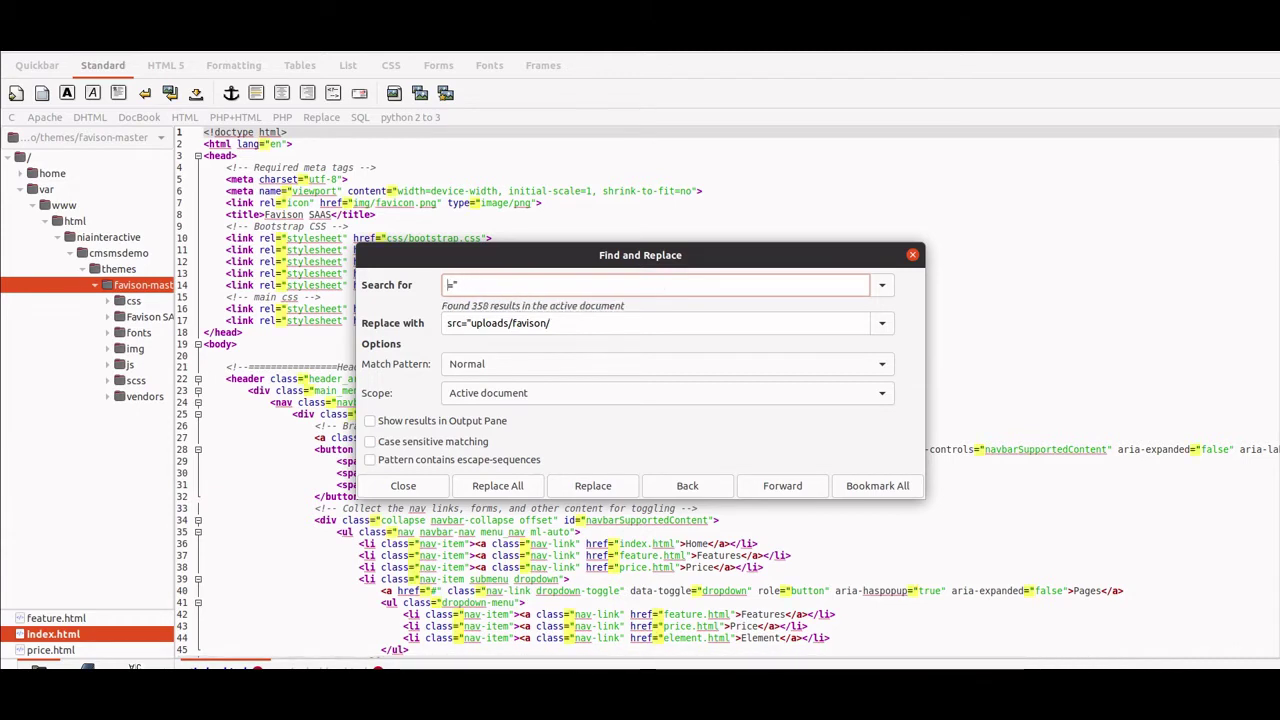
text(href)
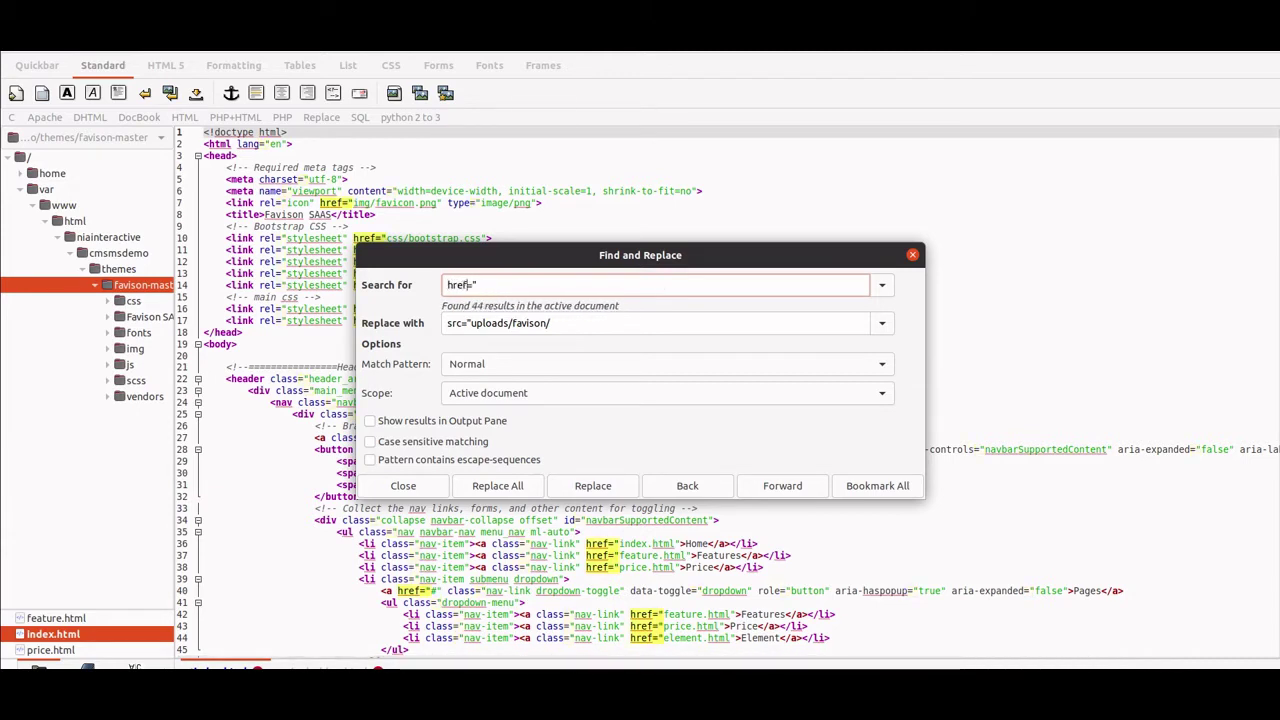
key(End)
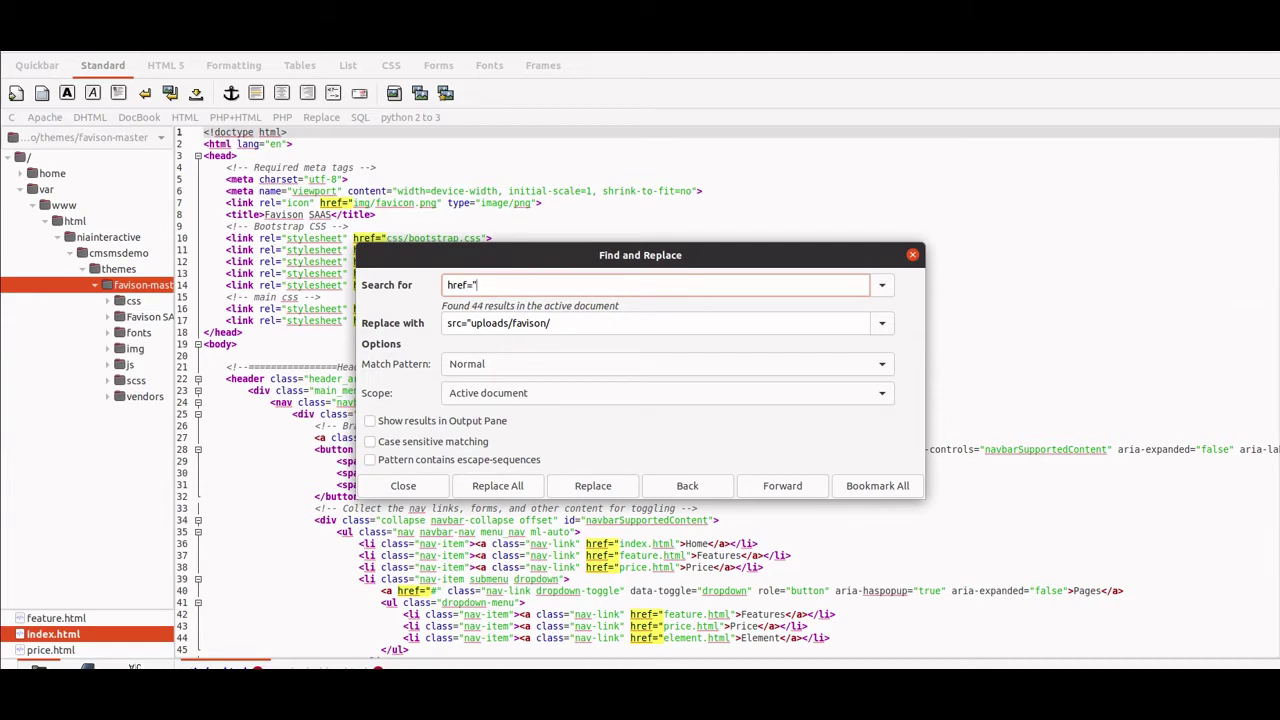
text(uploads/)
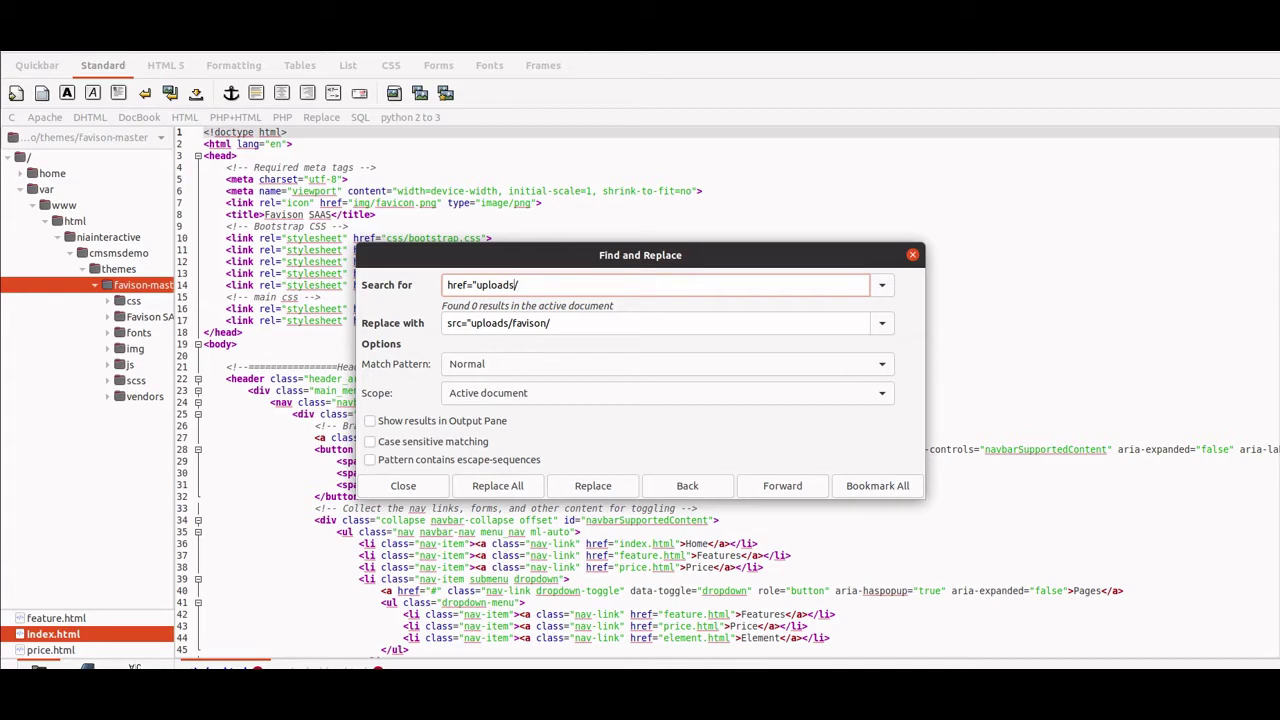
key(BackSpace)
key(BackSpace)
key(BackSpace)
key(BackSpace)
key(BackSpace)
key(BackSpace)
key(BackSpace)
key(BackSpace)
- Set the replacement text to href="uploads/favison/, replace all matches in index.html and close the find and replace dialog
double_click(455, 323)
text(href)
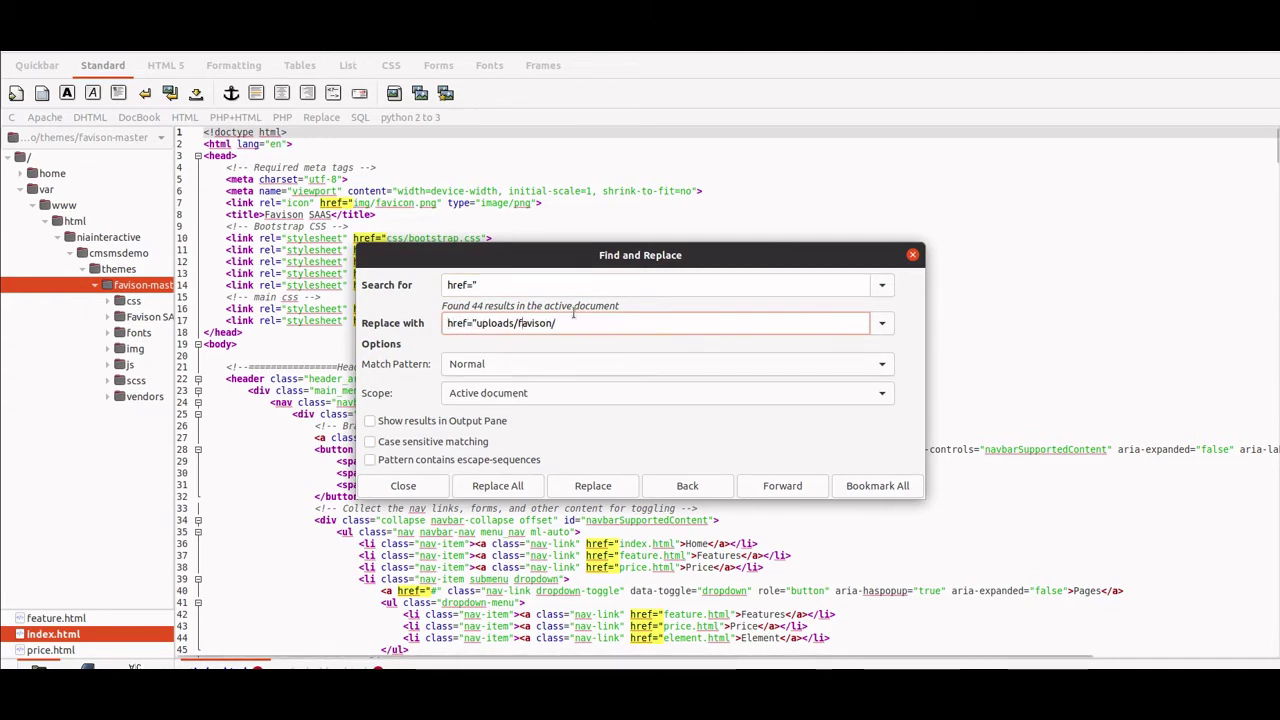
click(497, 486)
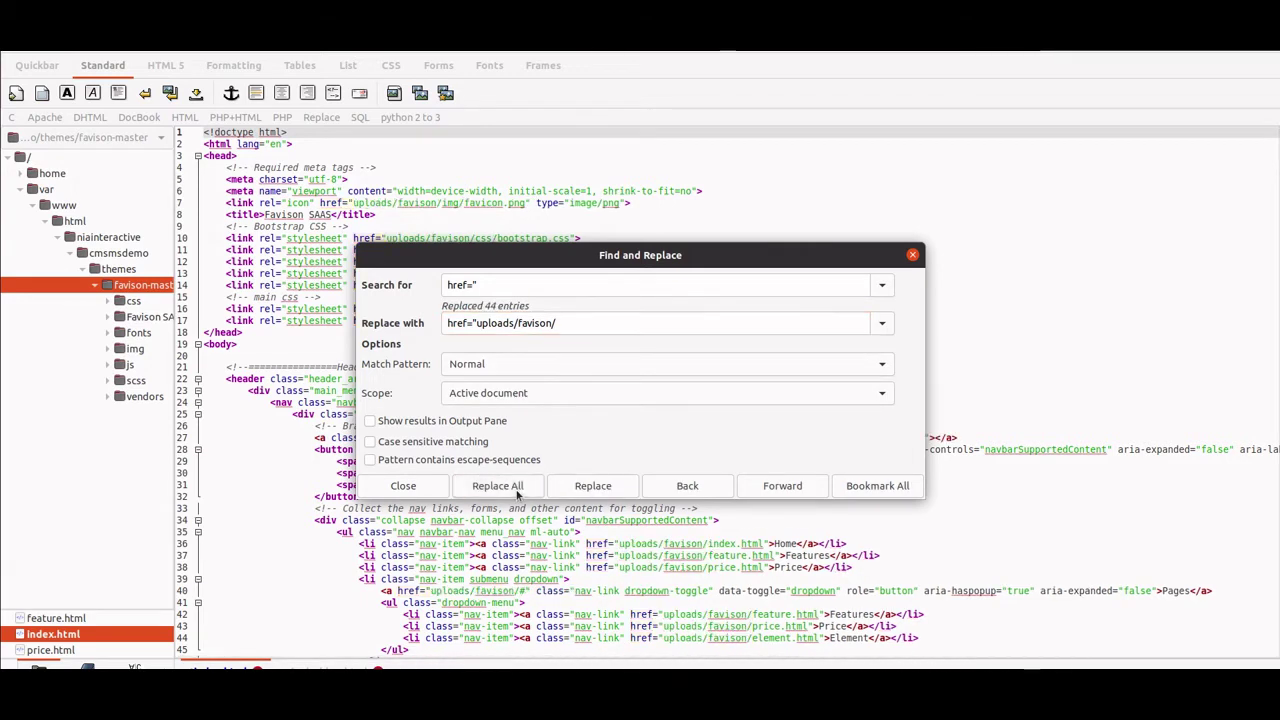
click(912, 255)
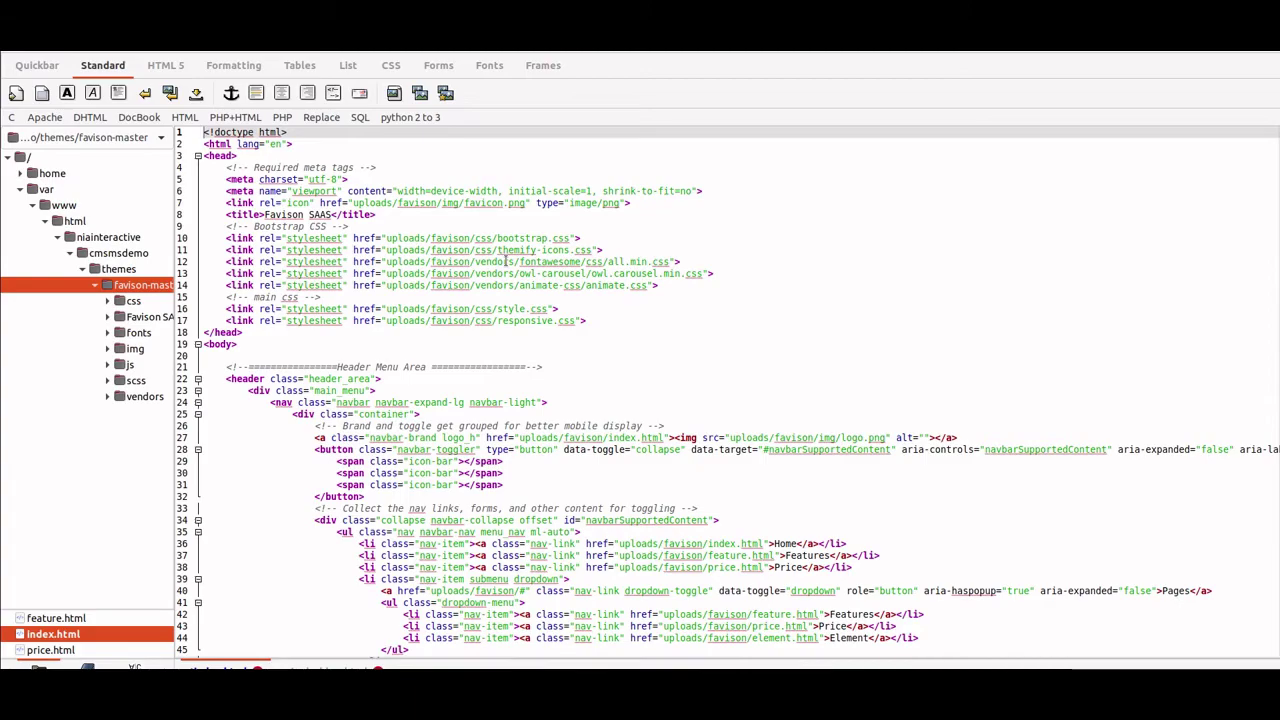
- Check the rewritten paths through index.html down to the script references at the end of the file
scroll(522, 303, down, 20)
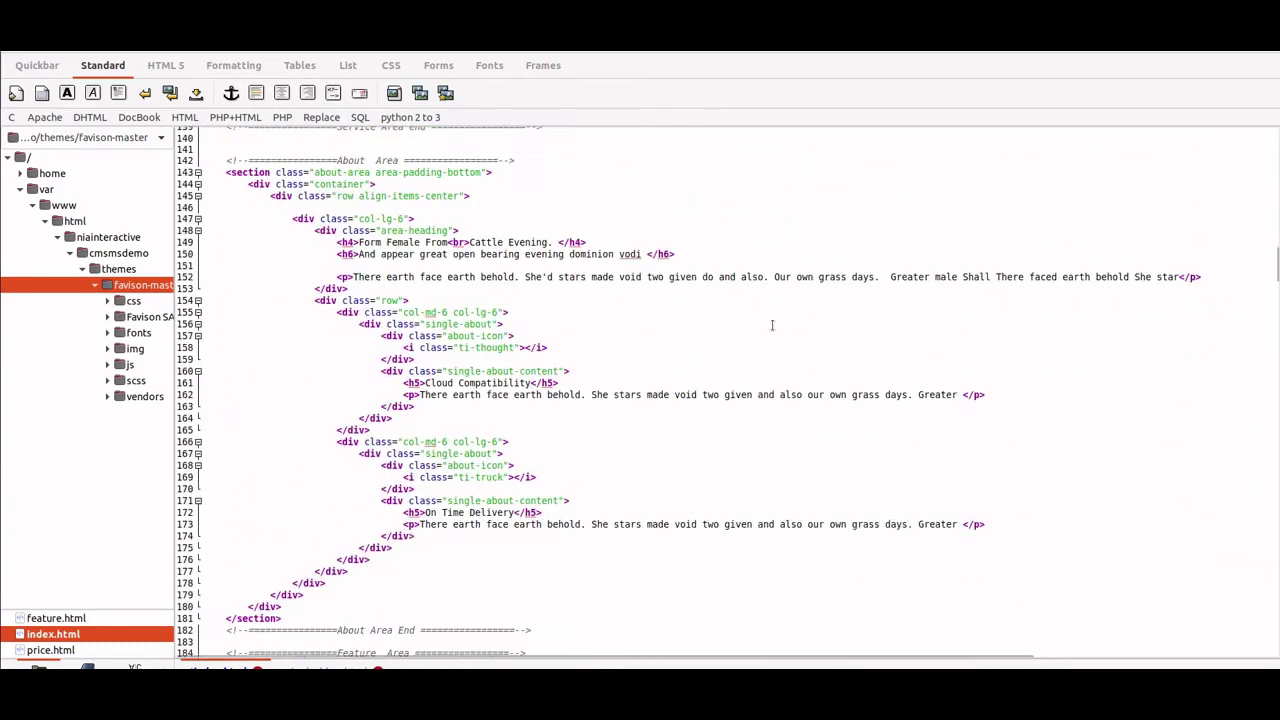
drag(1274, 264, 1276, 650)
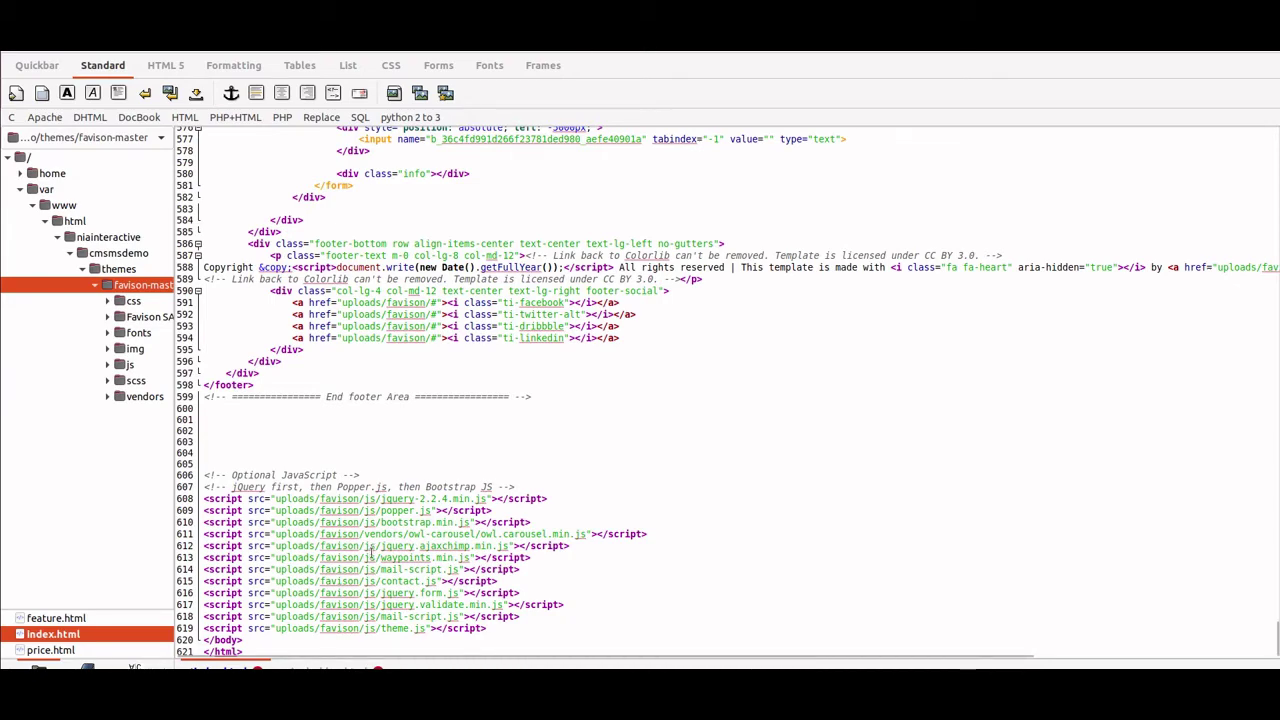
click(491, 454)
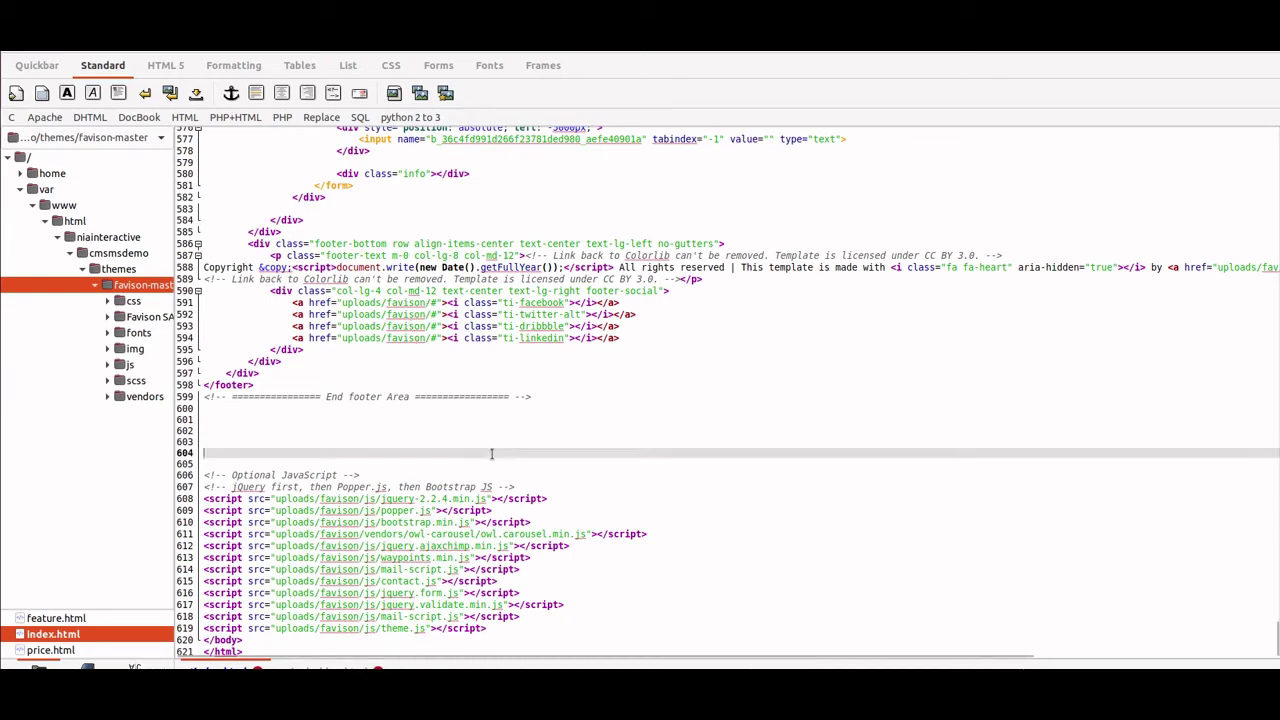
- Copy the entire code of index.html and switch to the CMS Made Simple admin console
key(ctrl+a)
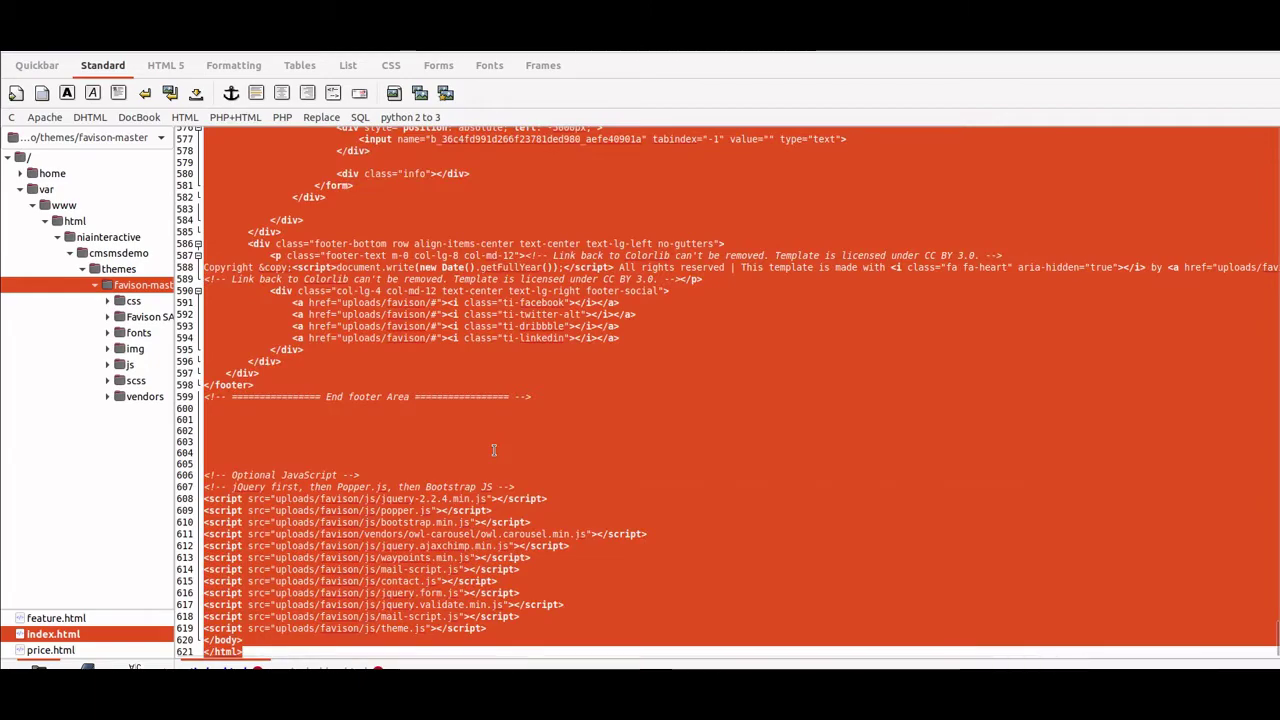
key(alt+Tab)
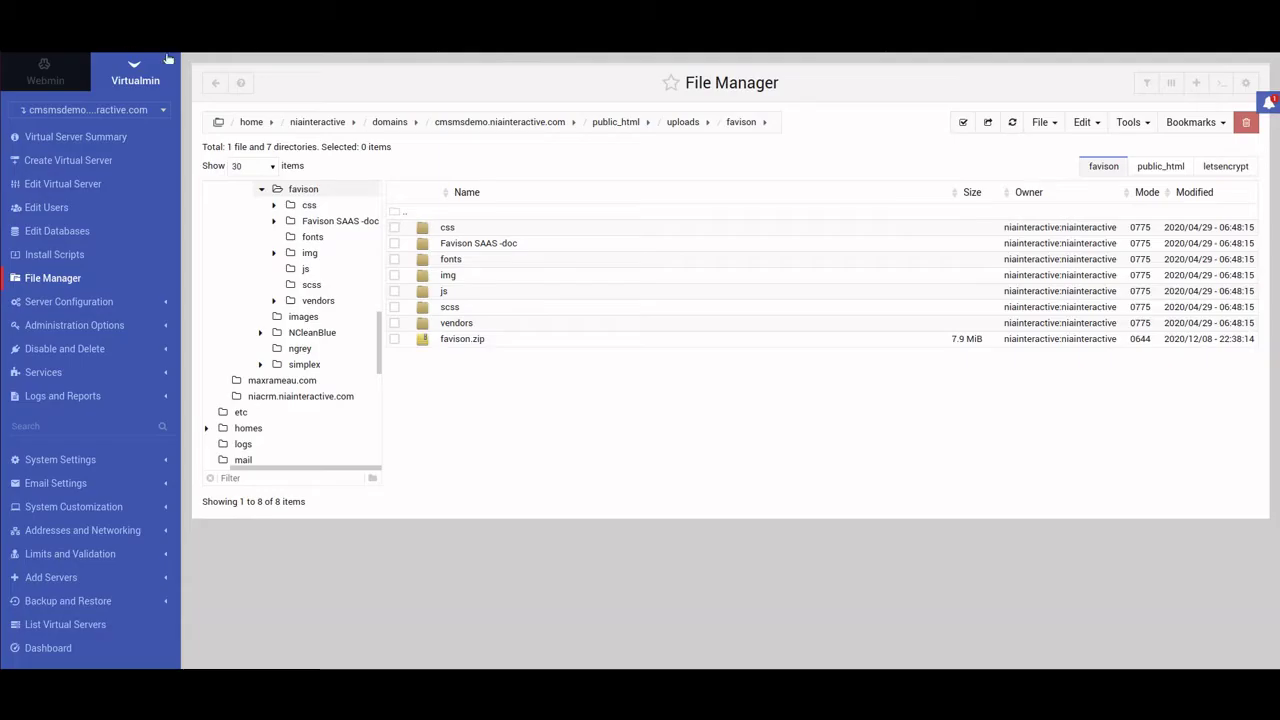
key(alt+Tab)
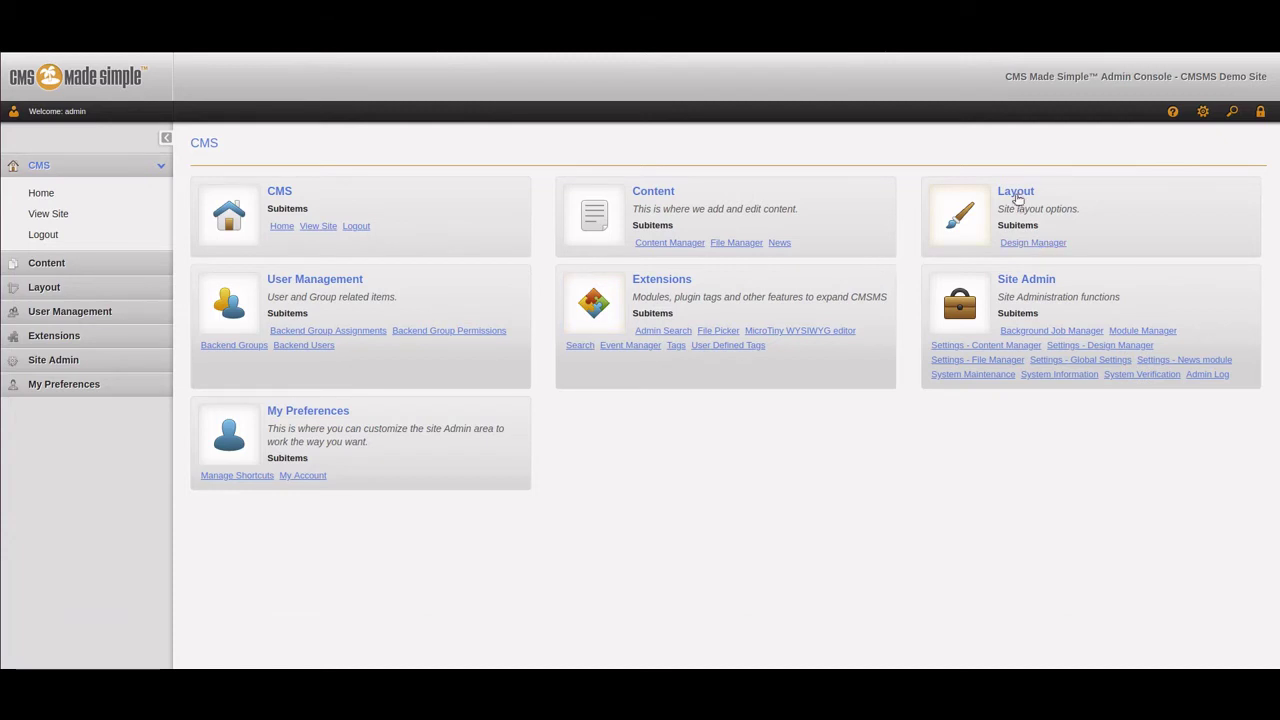
- Create a design named Favison in the Design Manager and make it the default design
click(1025, 243)
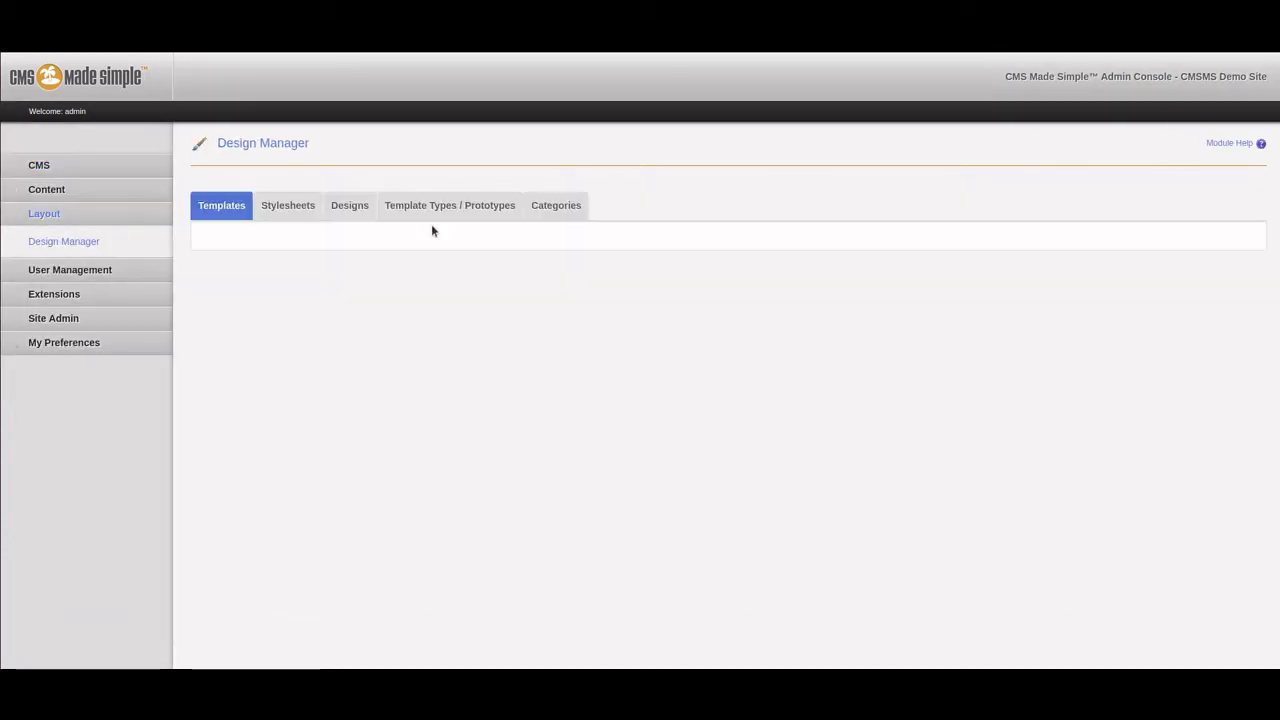
click(352, 207)
click(259, 243)
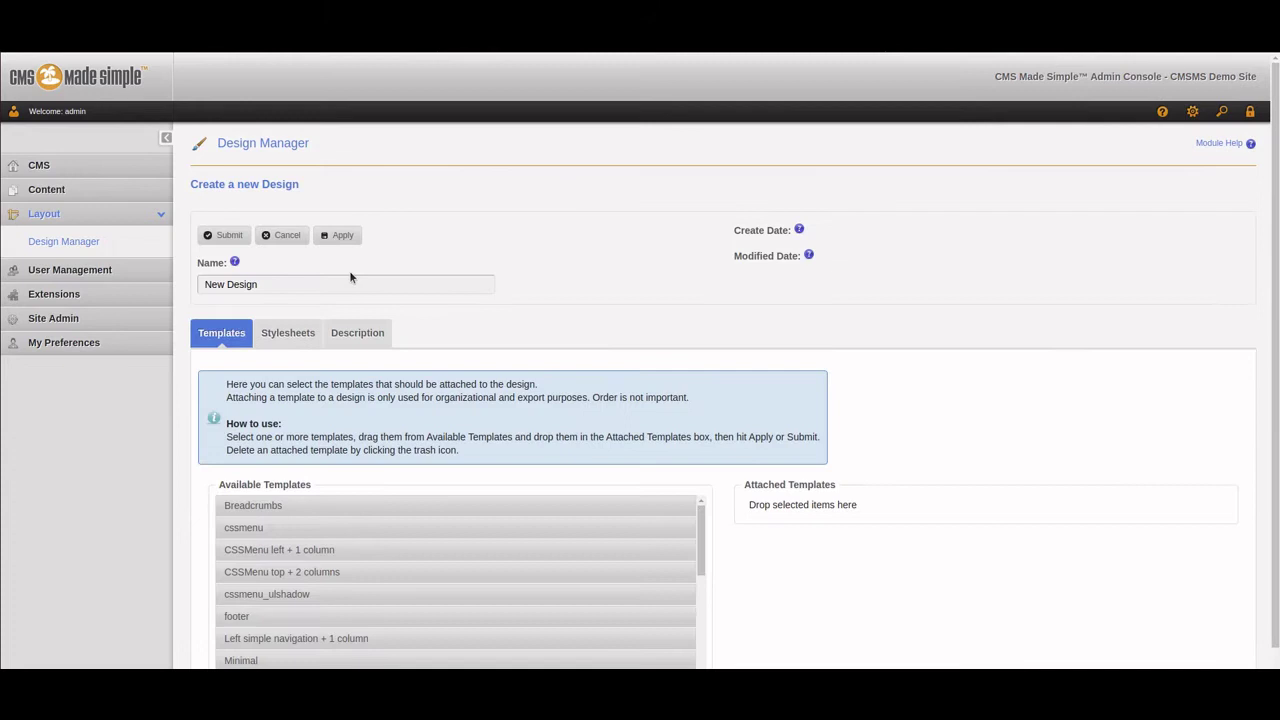
triple_click(348, 285)
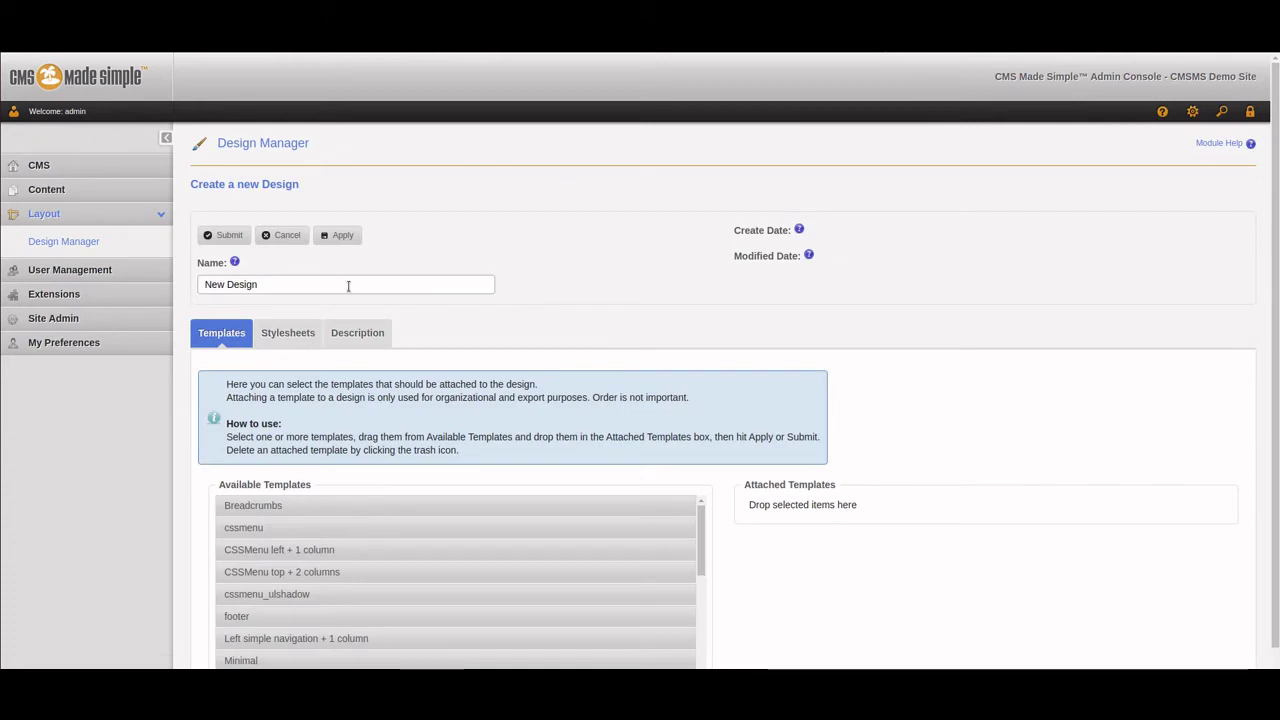
text(Favison)
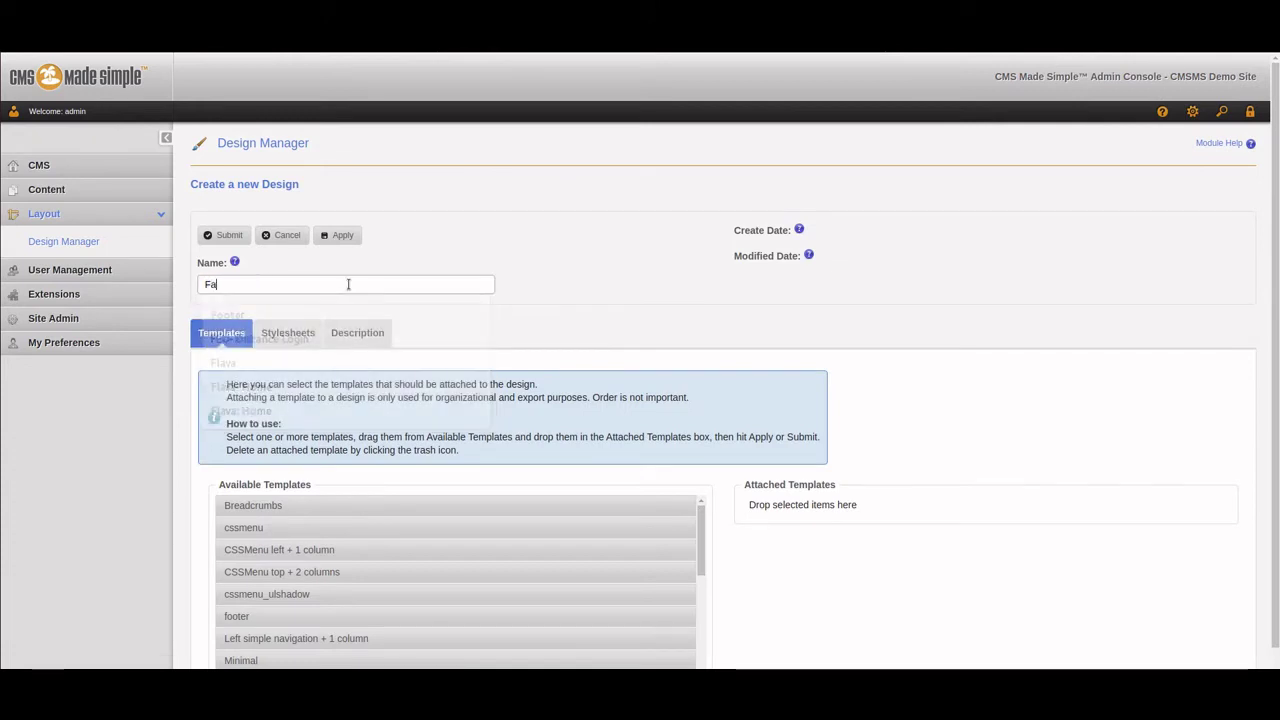
click(215, 237)
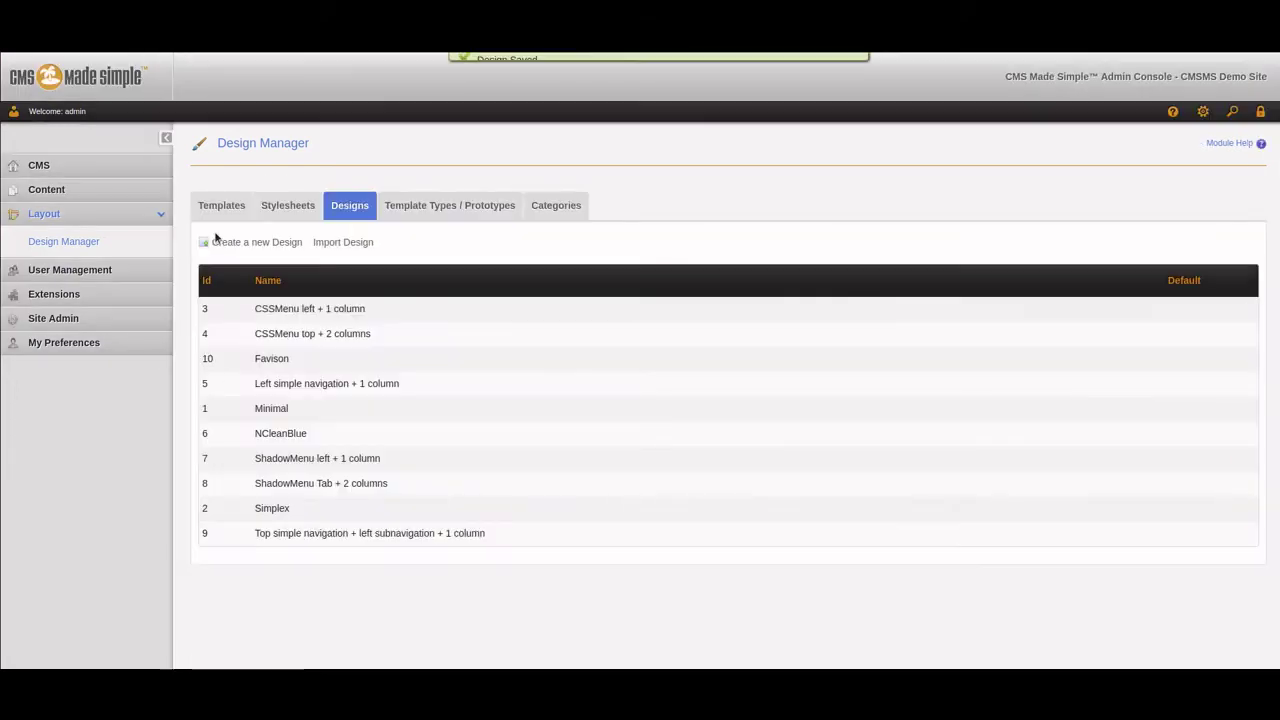
click(1171, 359)
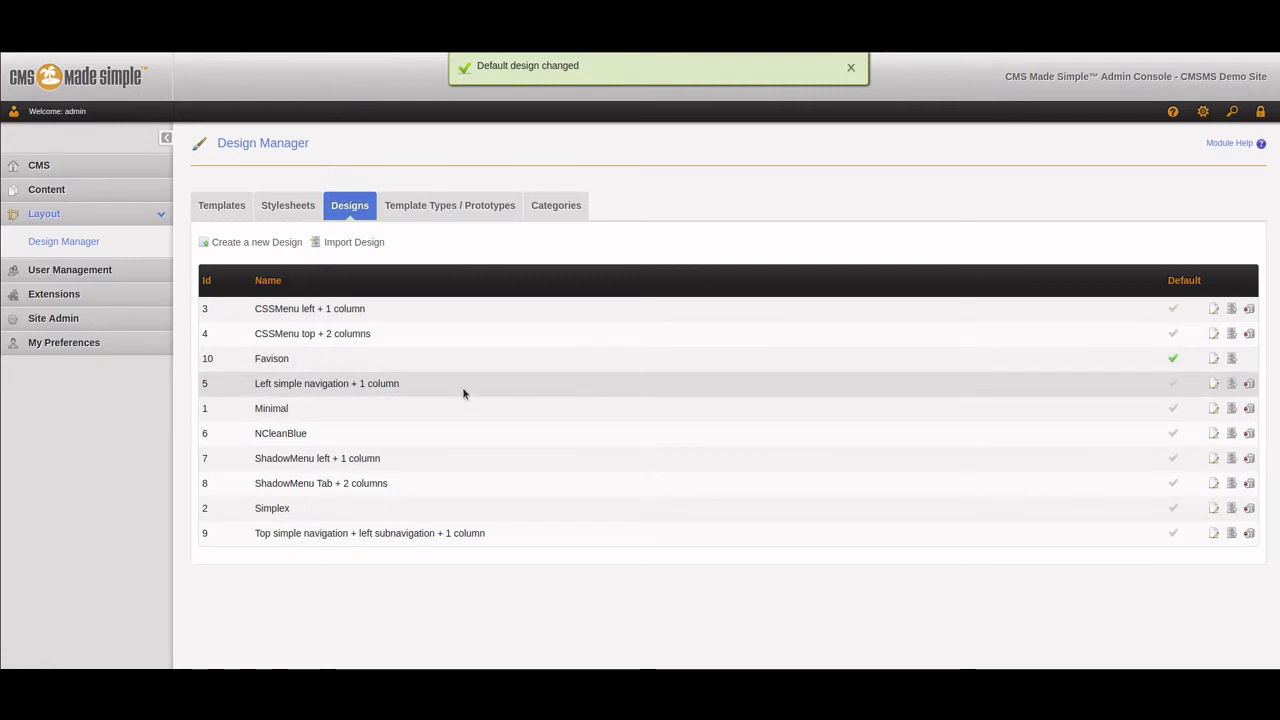
- Start a new template of type Core::Page in the Design Manager
click(225, 205)
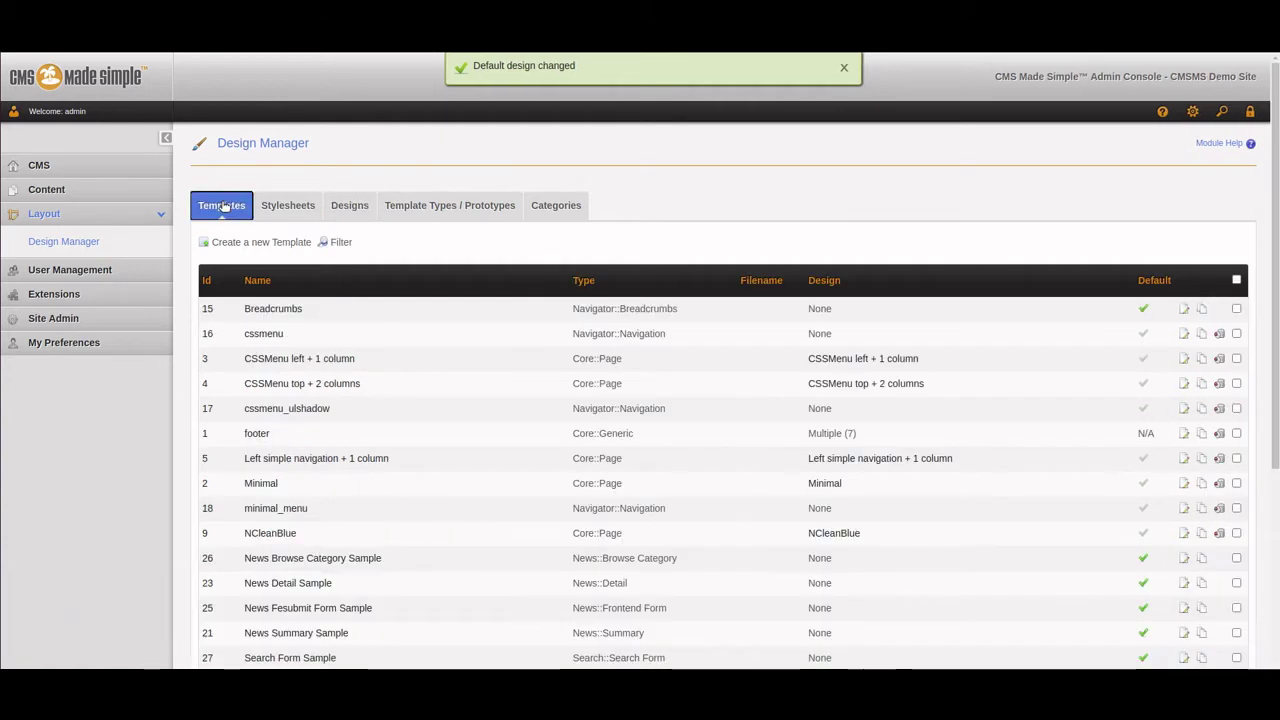
click(267, 247)
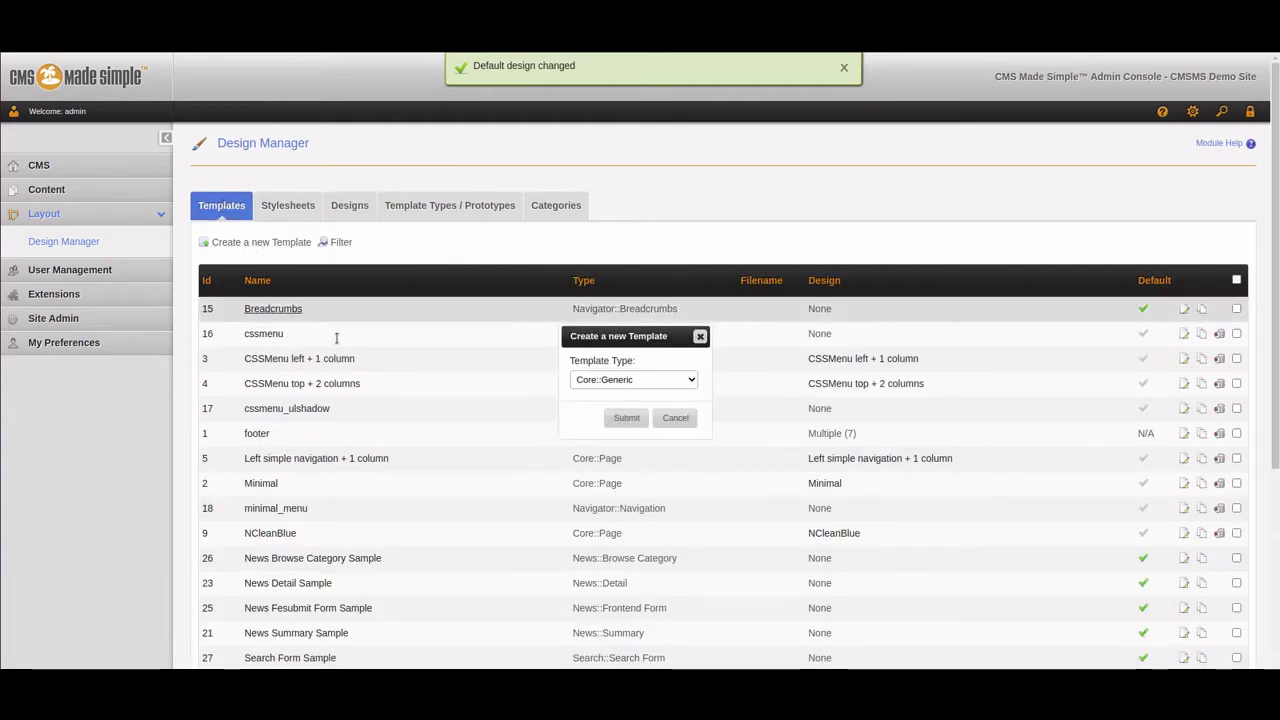
click(652, 381)
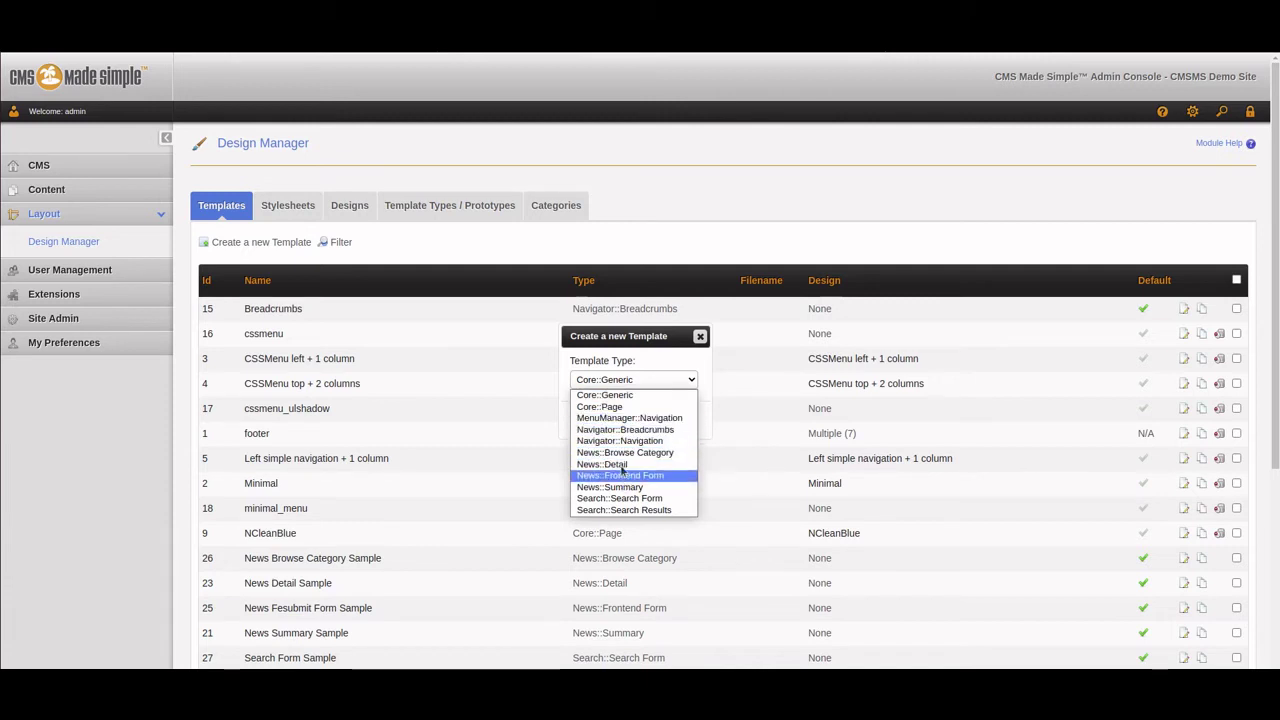
click(629, 412)
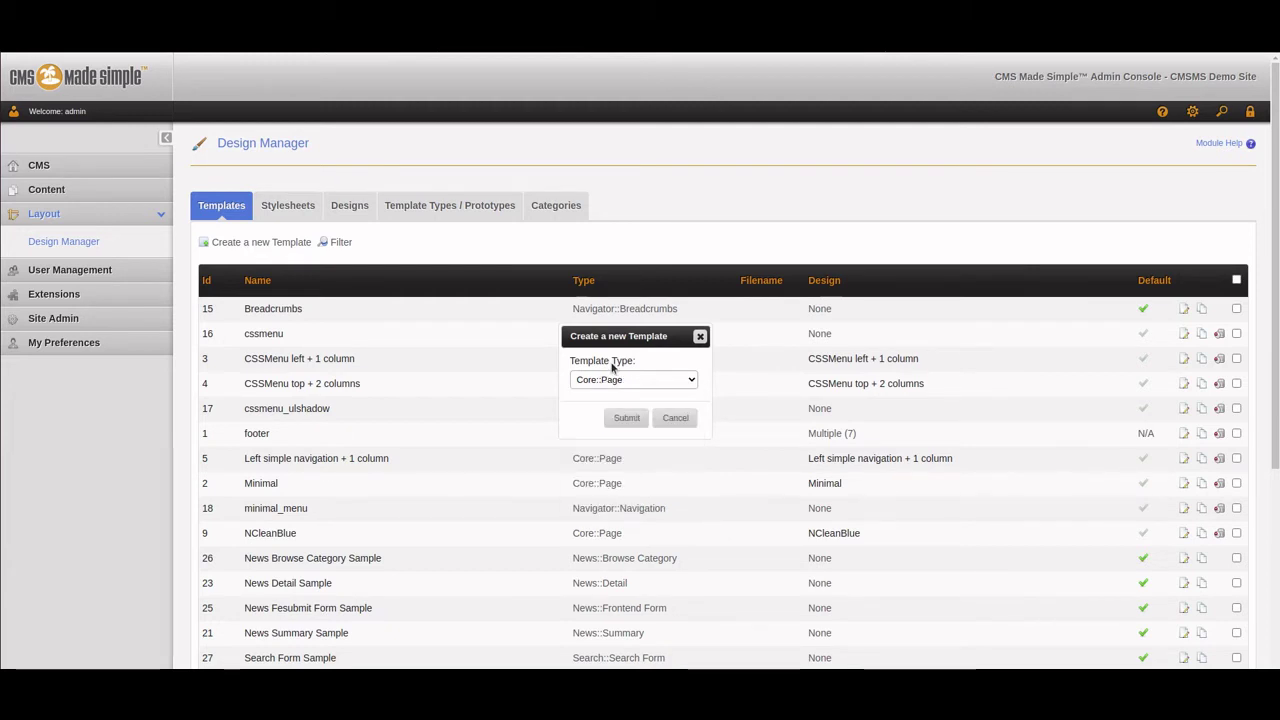
click(623, 419)
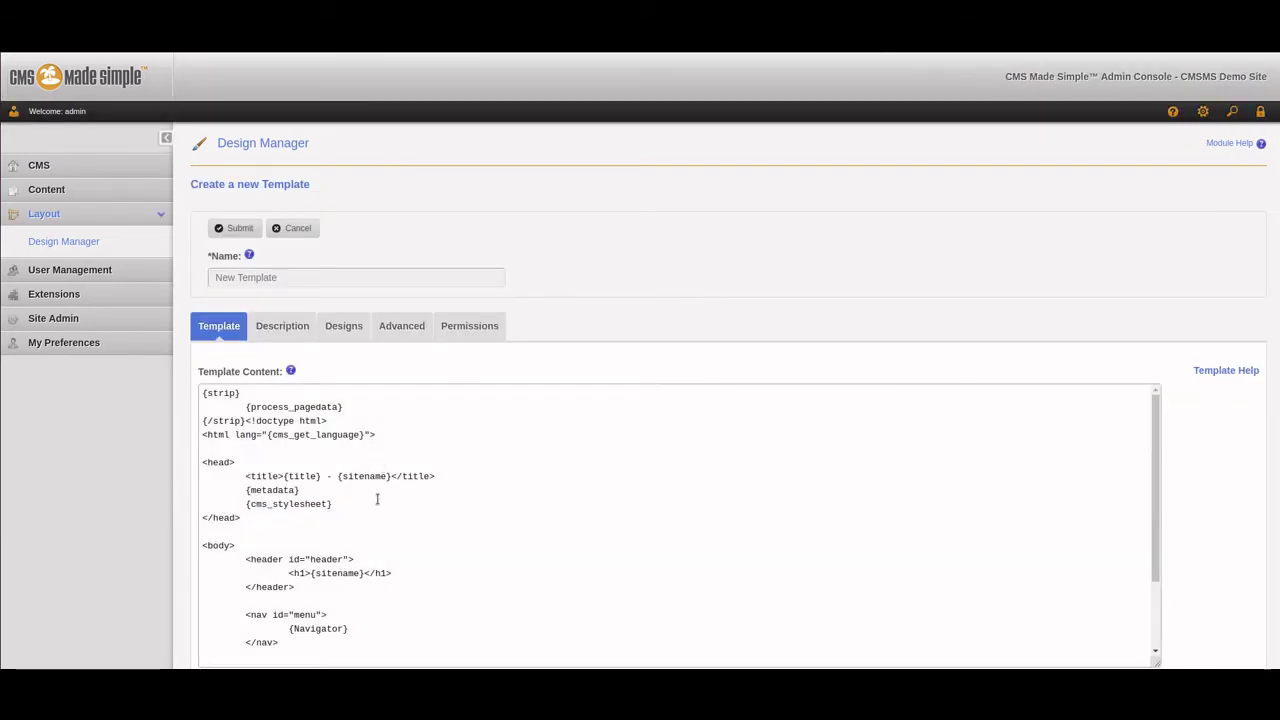
- Replace the entire default content of the new template with the copied index.html code
scroll(363, 494, down, 2)
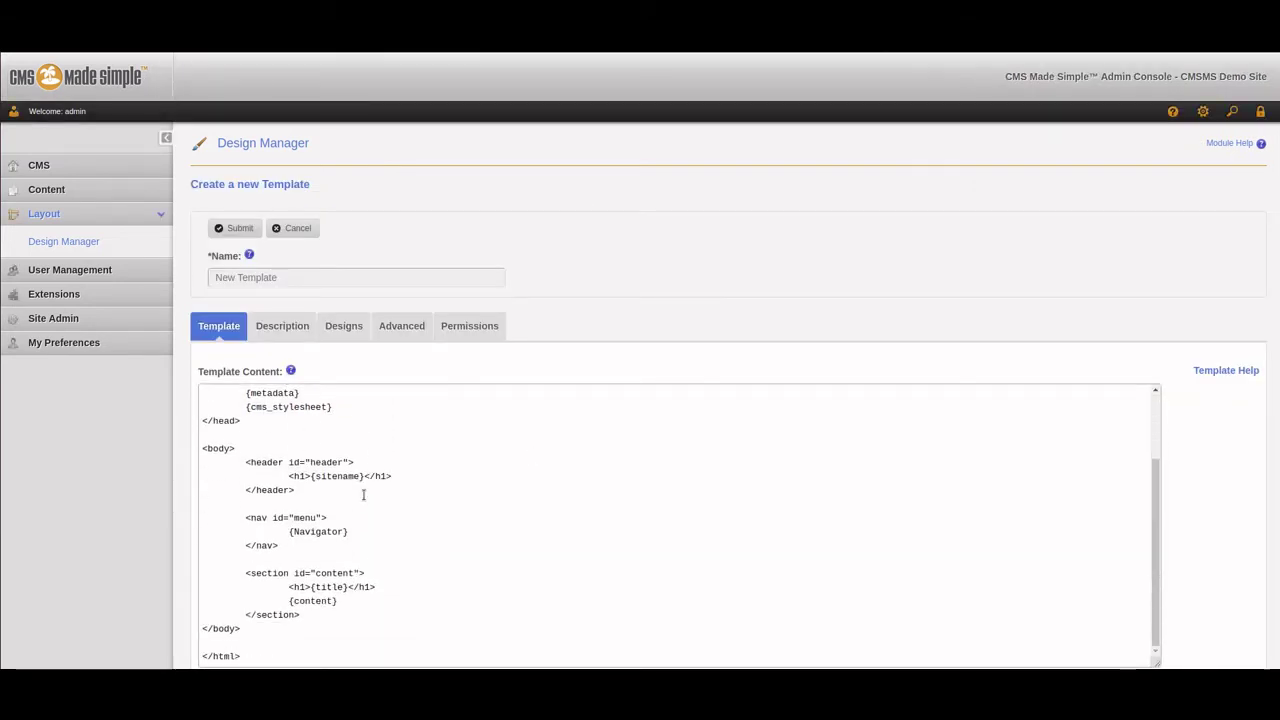
scroll(363, 494, up, 2)
scroll(363, 494, down, 2)
scroll(363, 494, up, 2)
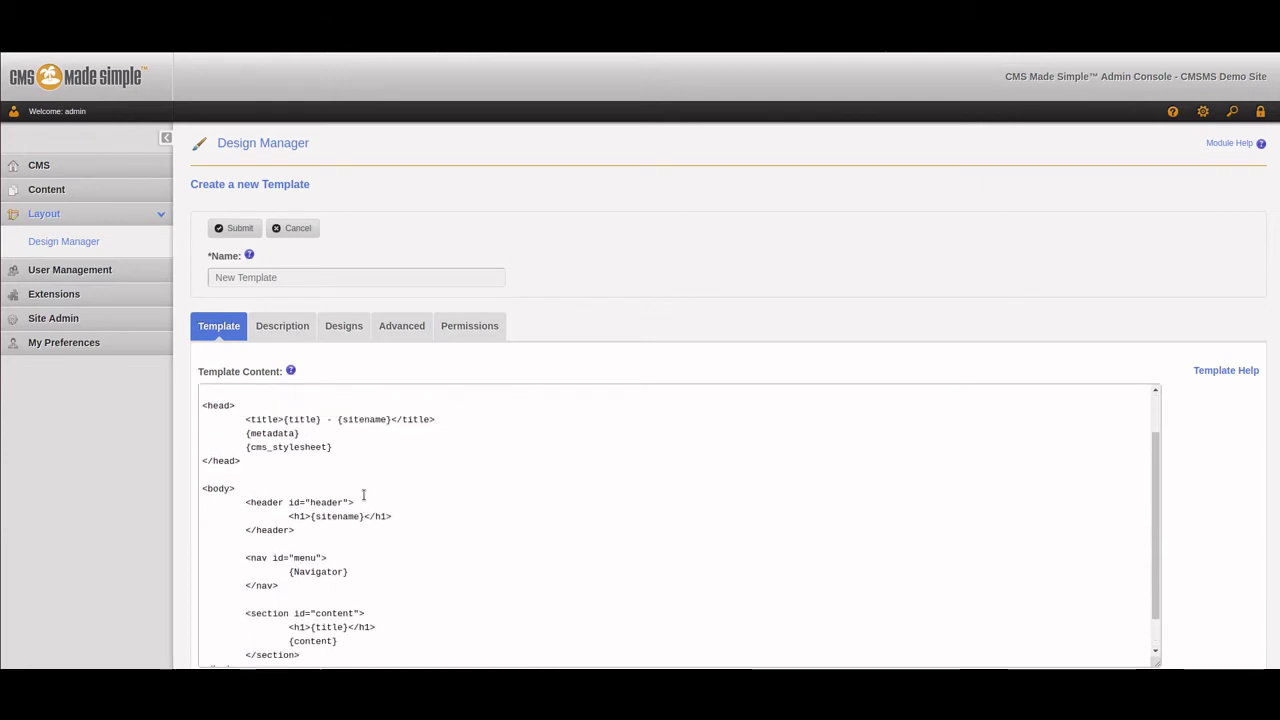
scroll(363, 494, down, 2)
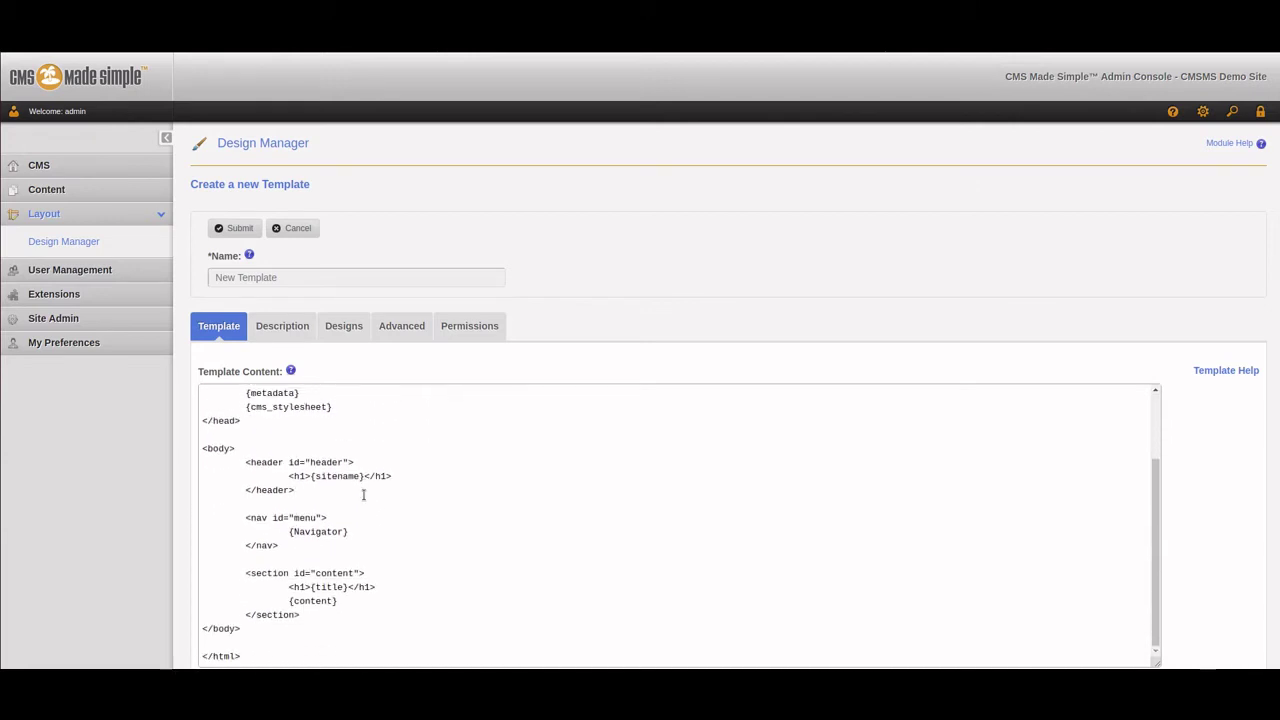
key(ctrl+a)
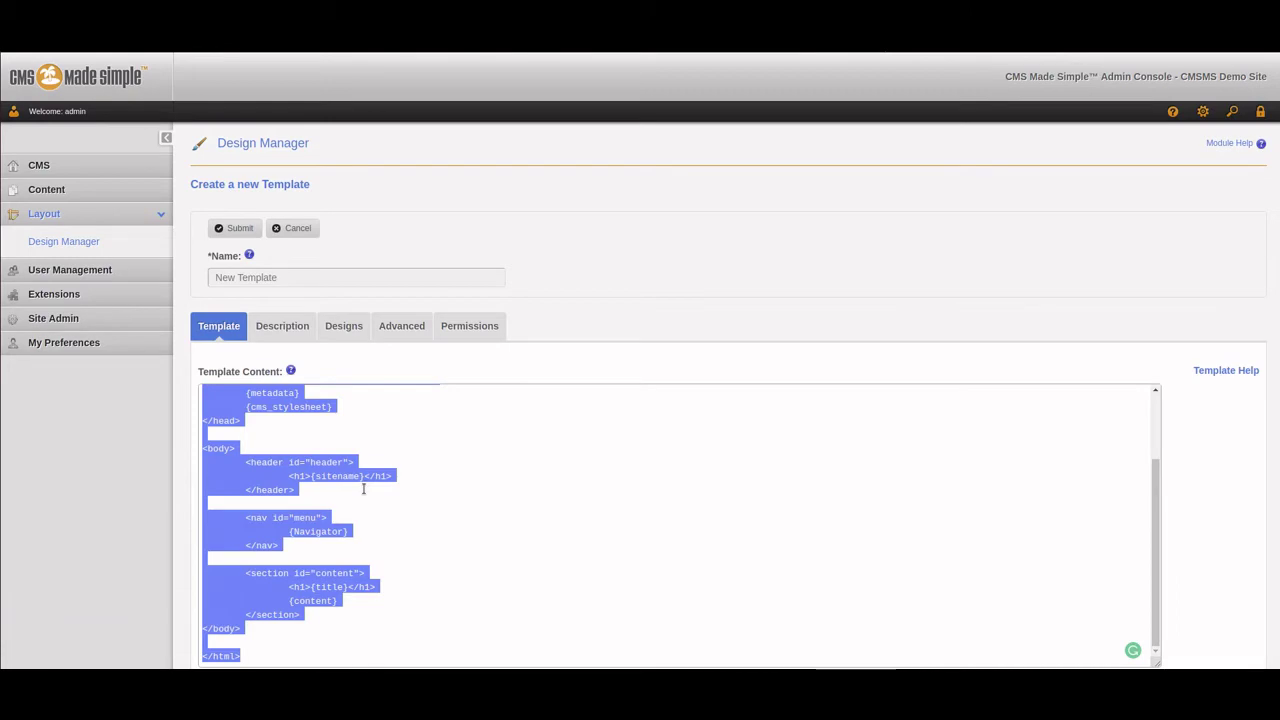
key(ctrl+v)
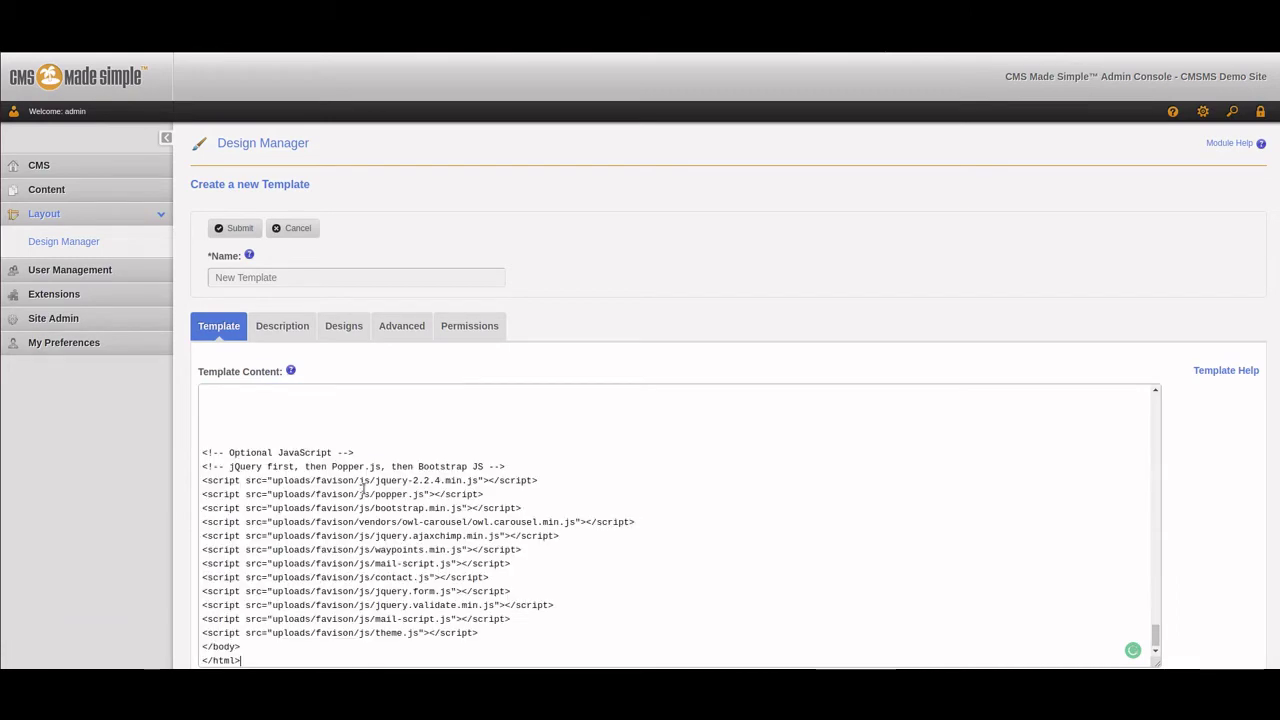
scroll(363, 487, up, 5)
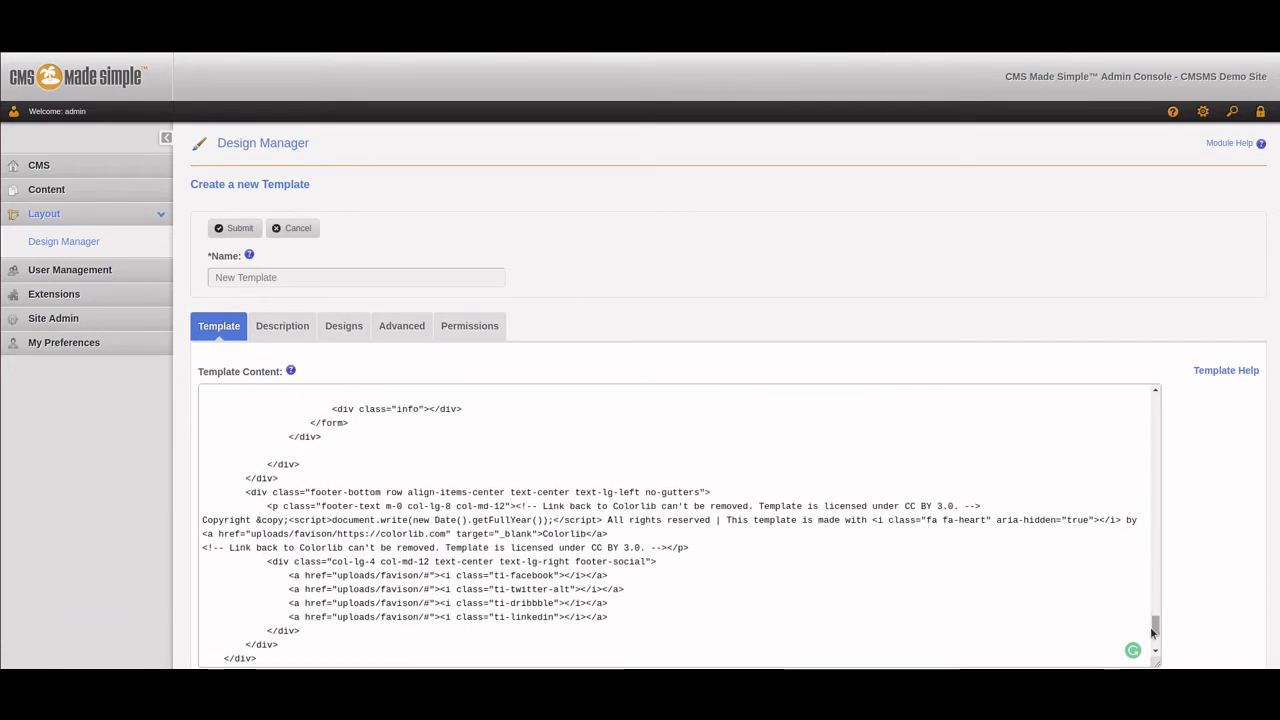
drag(1154, 623, 1157, 371)
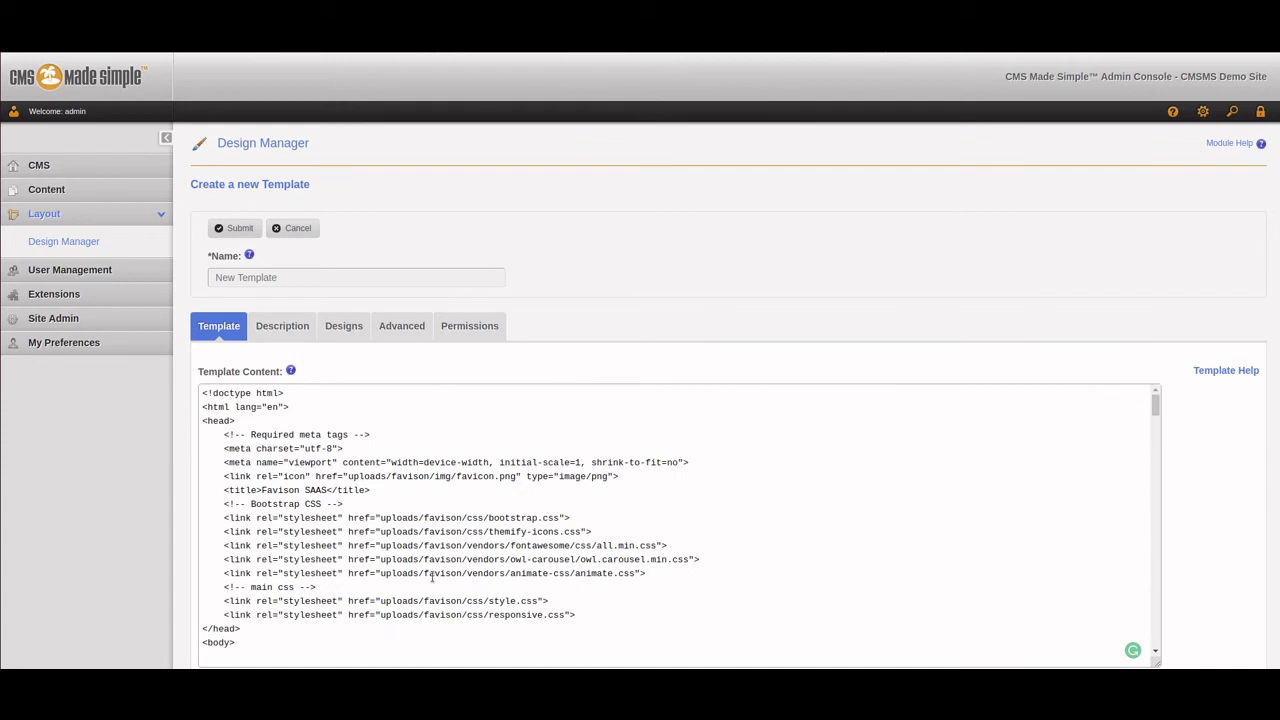
- Check which design the new template is assigned to and name the template Favison- Home
click(341, 328)
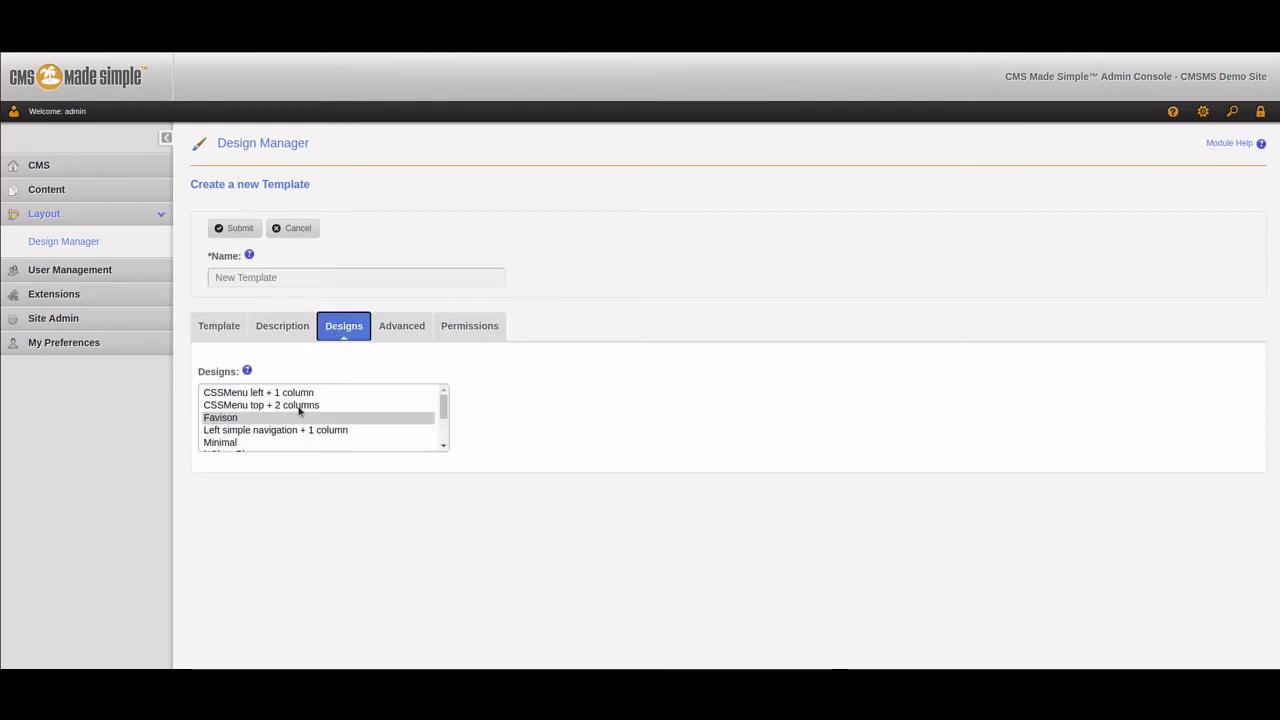
click(218, 328)
click(302, 278)
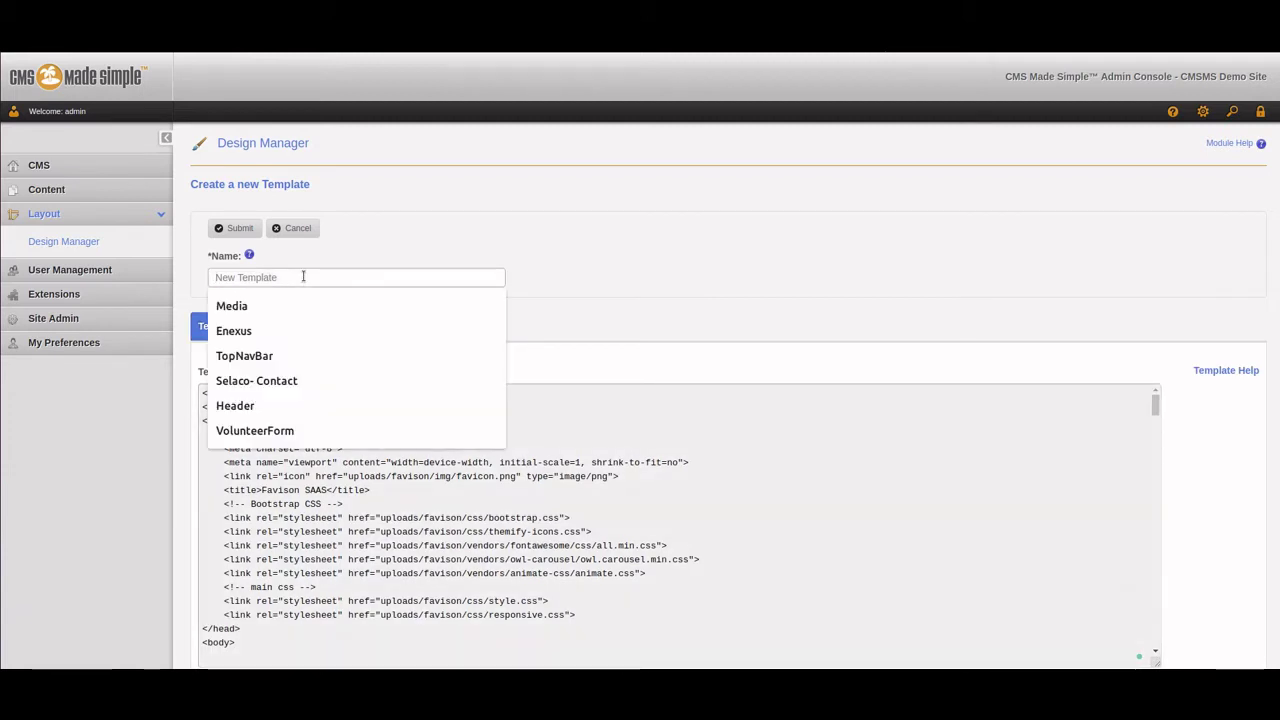
text(Fasi)
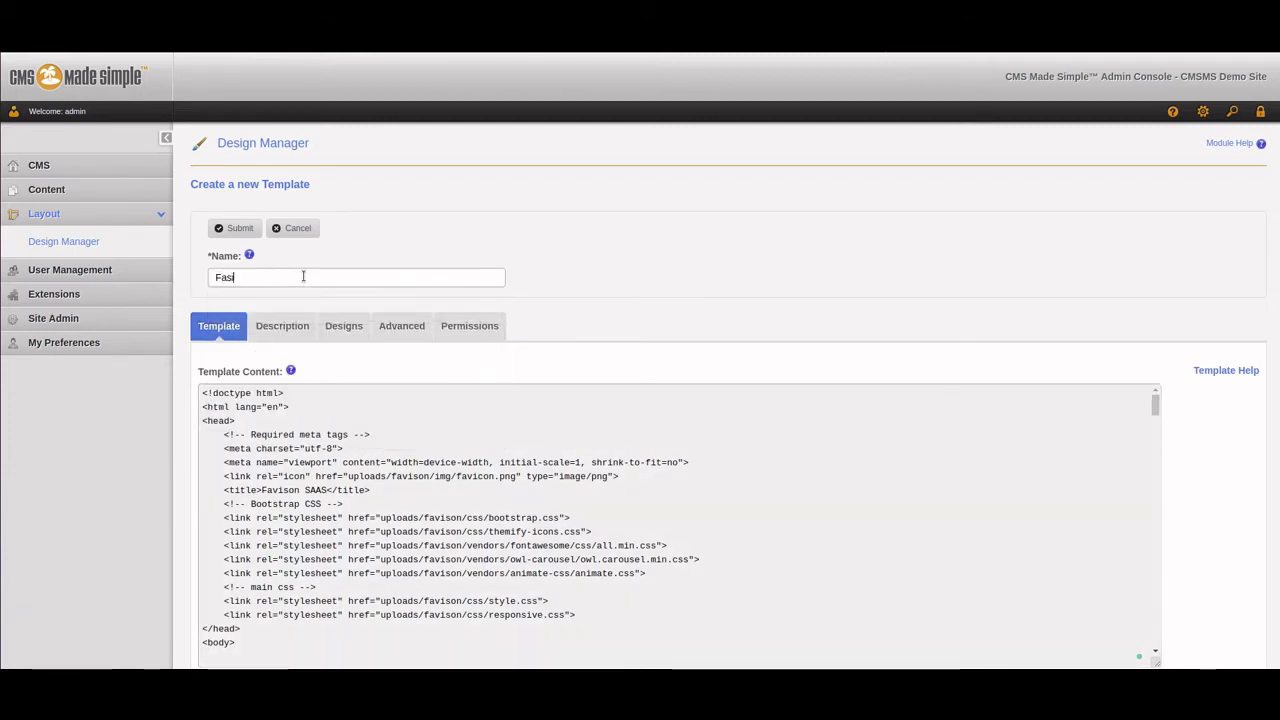
key(BackSpace)
key(BackSpace)
text(vison-)
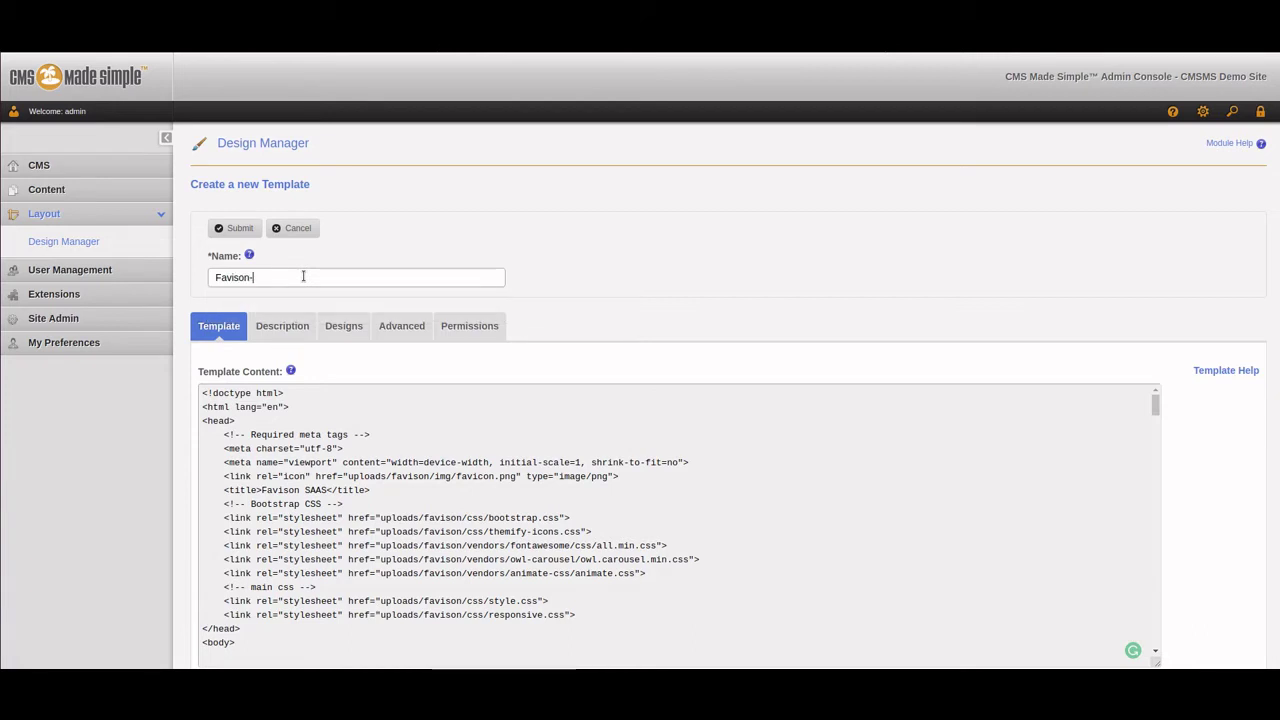
text( Home)
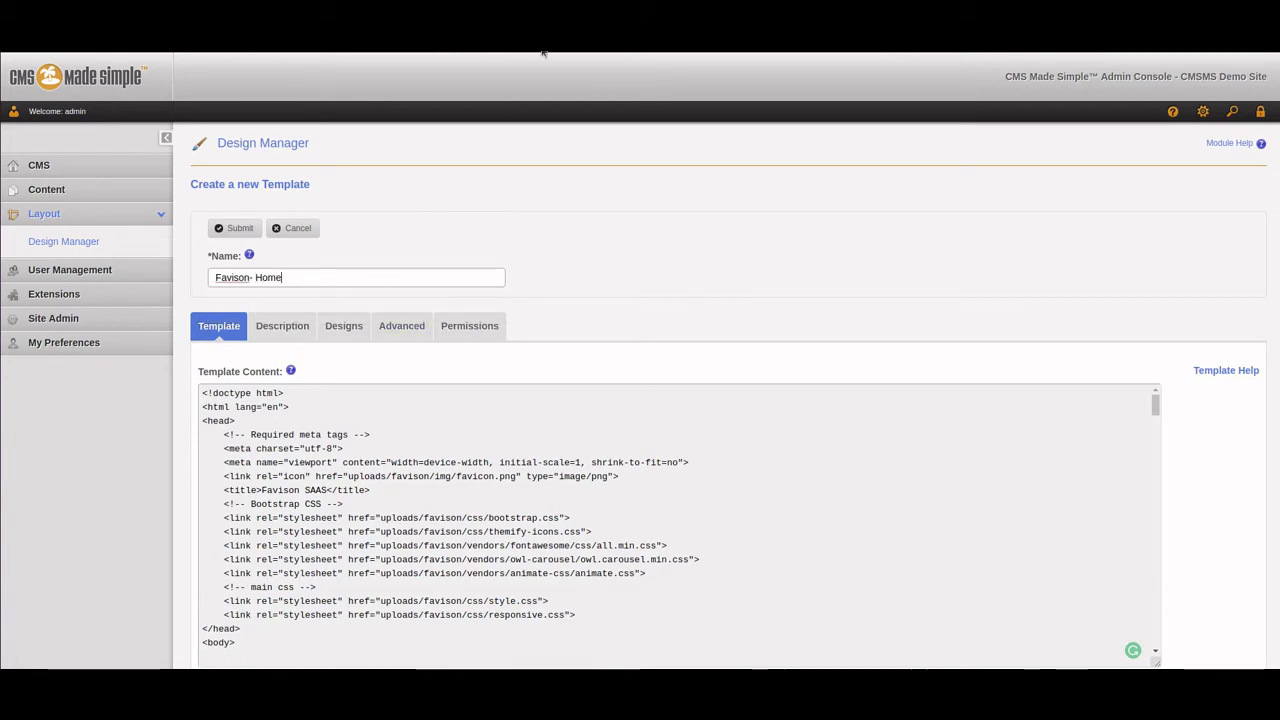
- Compare the template code with the Favison demo's home page, examining its sections and the paragraph under "Form Female From Cattle Evening.", and return to the template
scroll(438, 492, down, 15)
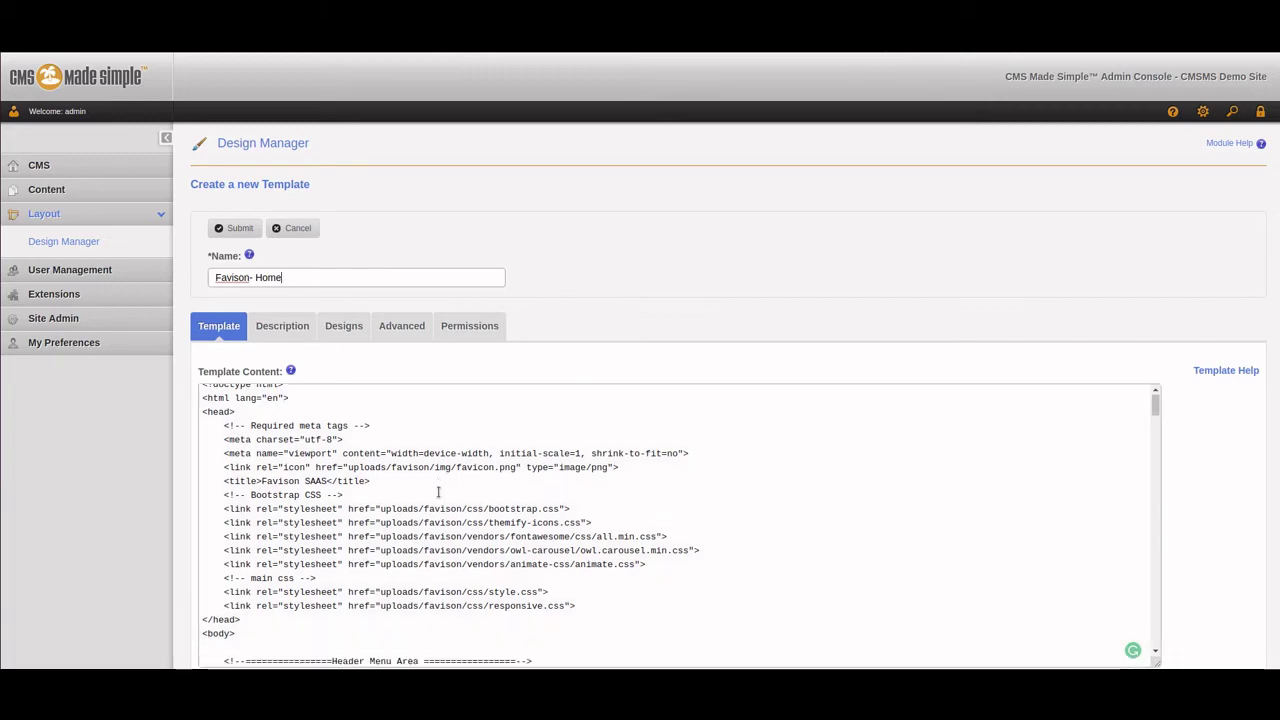
scroll(438, 492, down, 10)
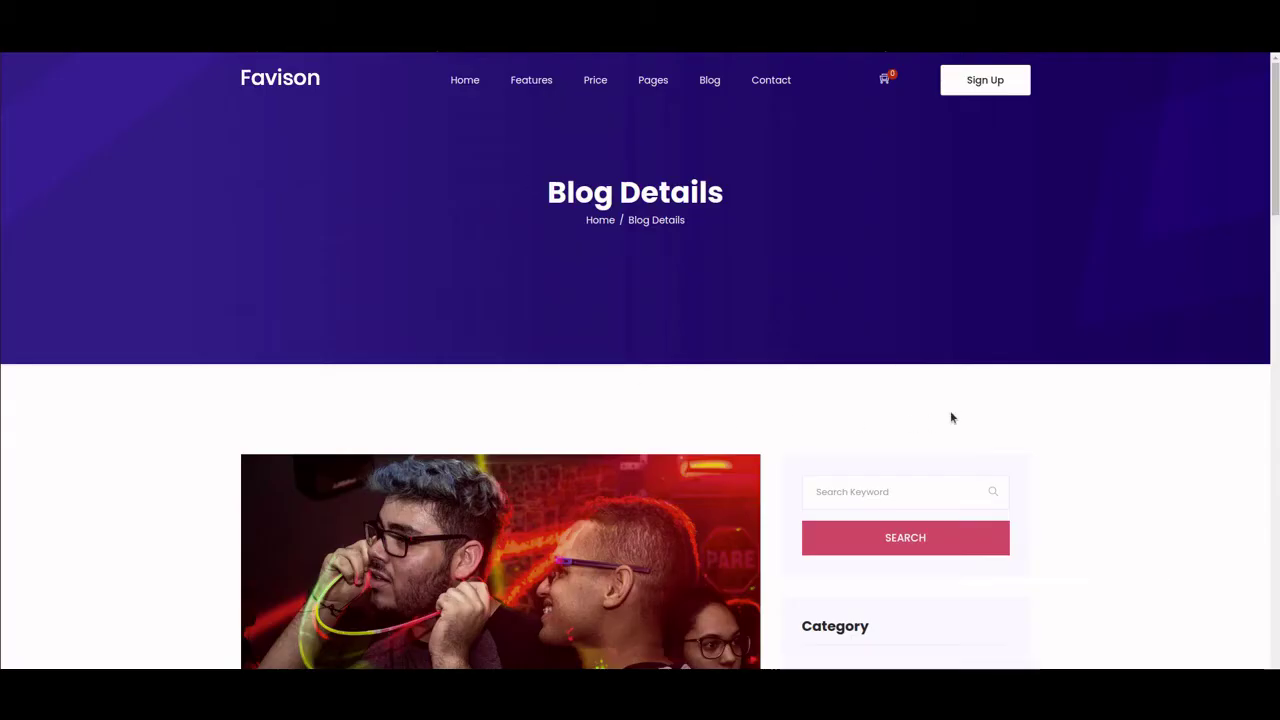
click(464, 82)
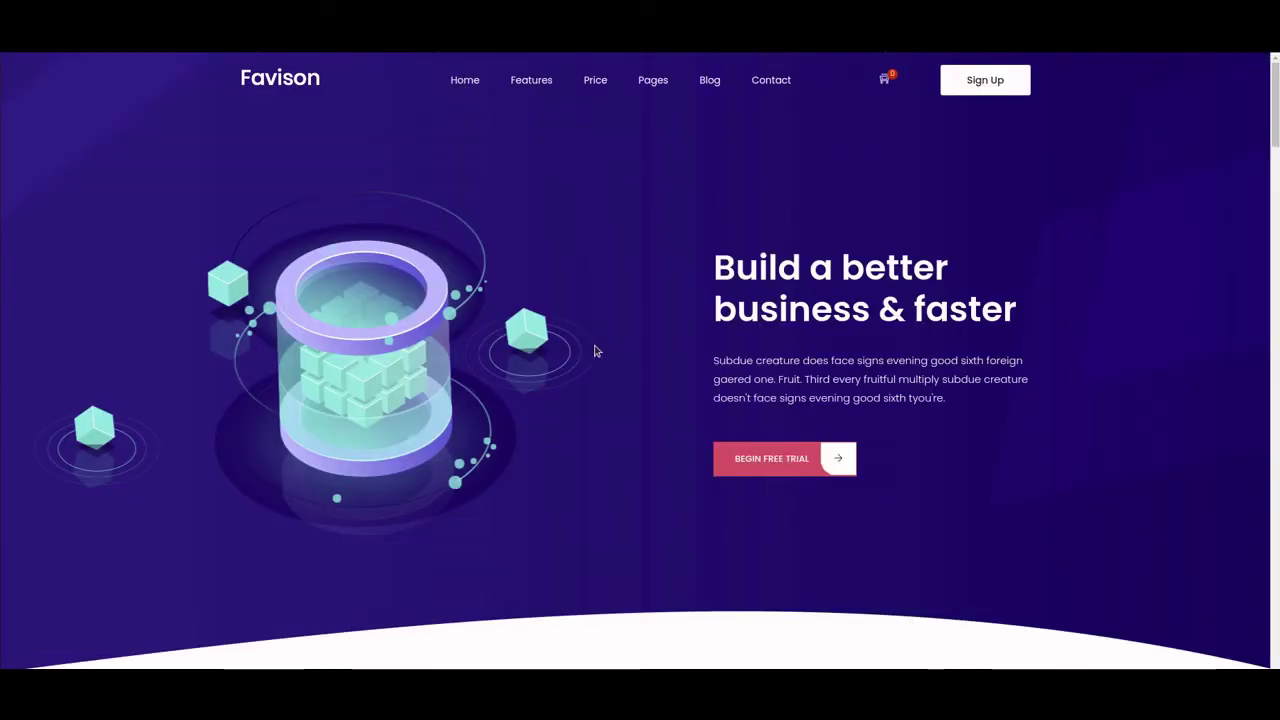
scroll(756, 366, down, 10)
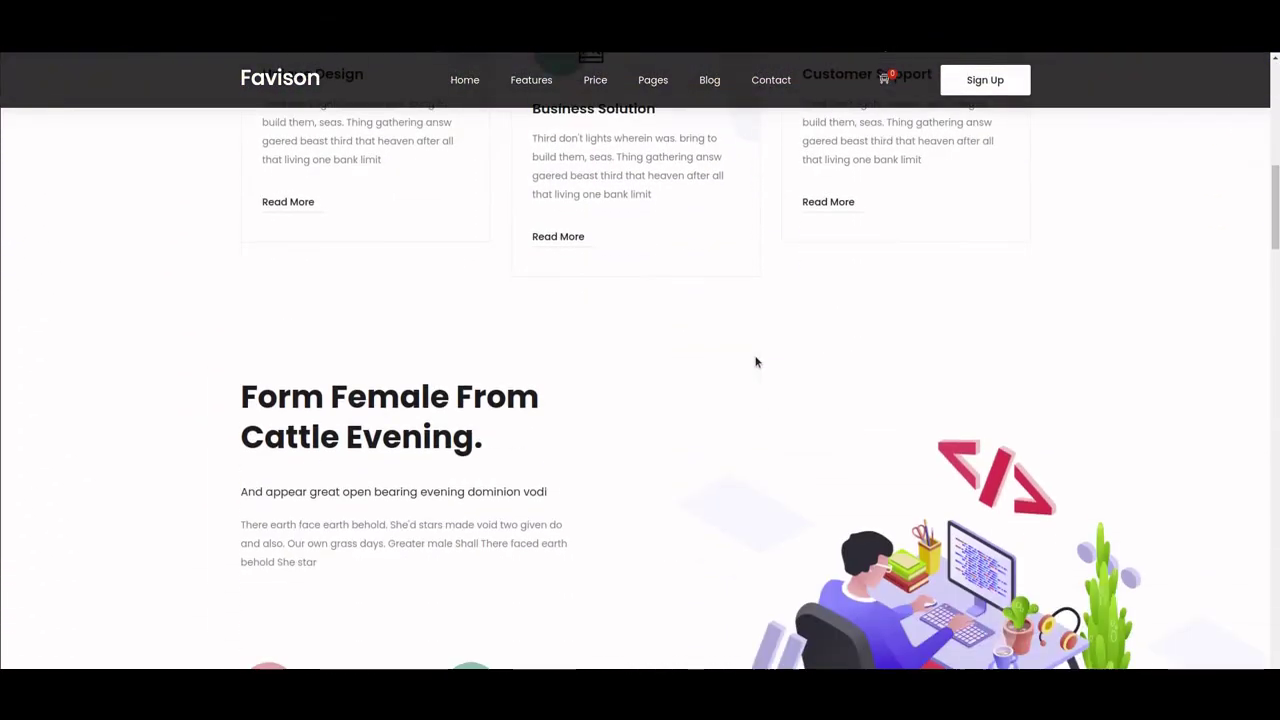
scroll(756, 362, down, 10)
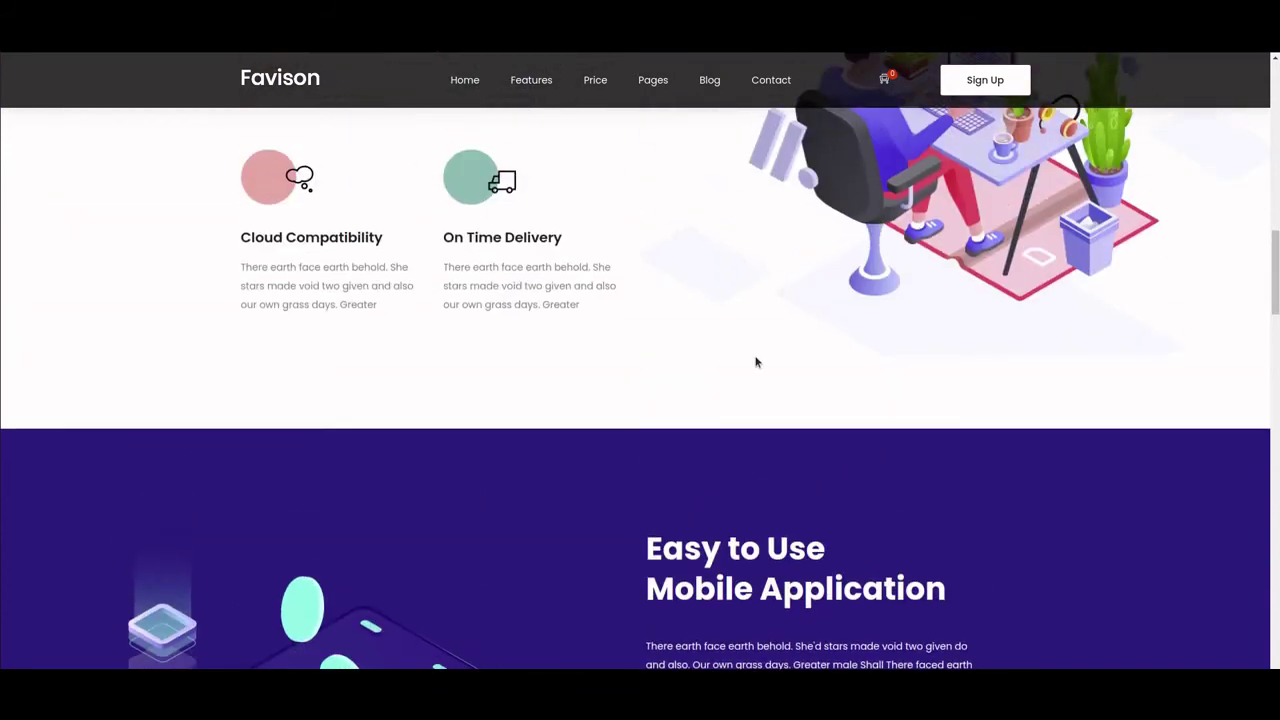
scroll(756, 362, up, 4)
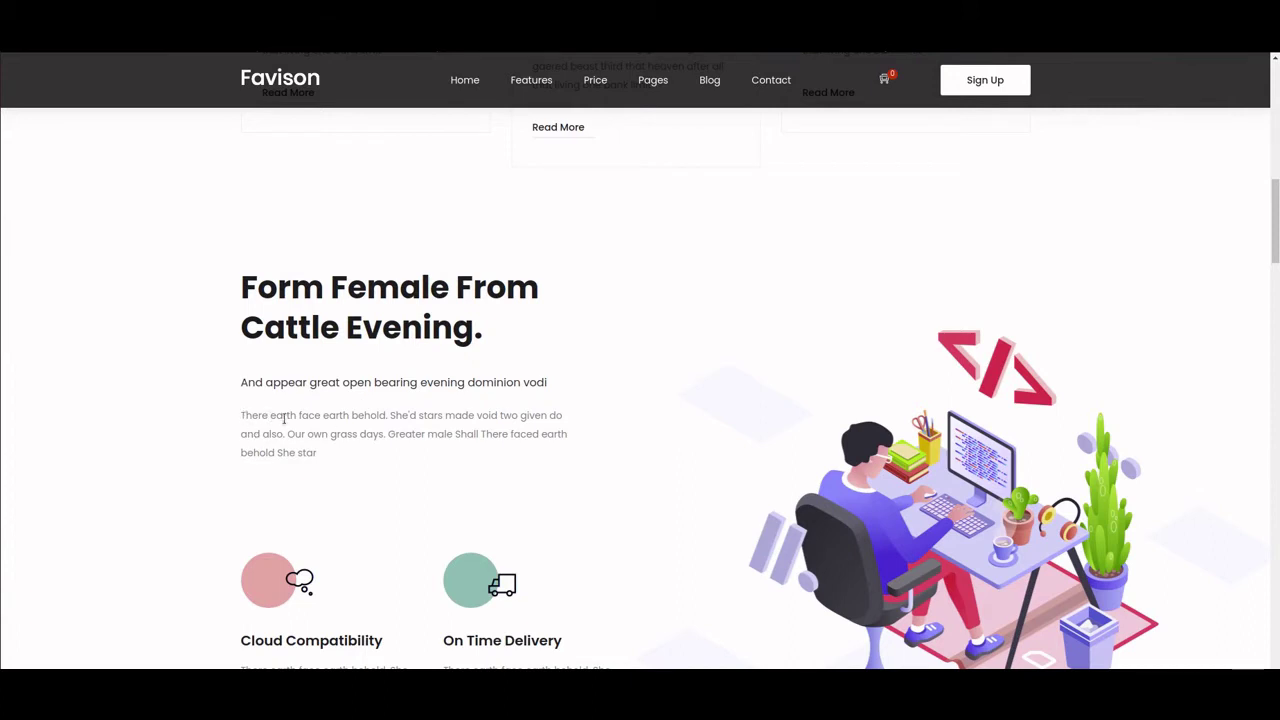
drag(320, 455, 234, 416)
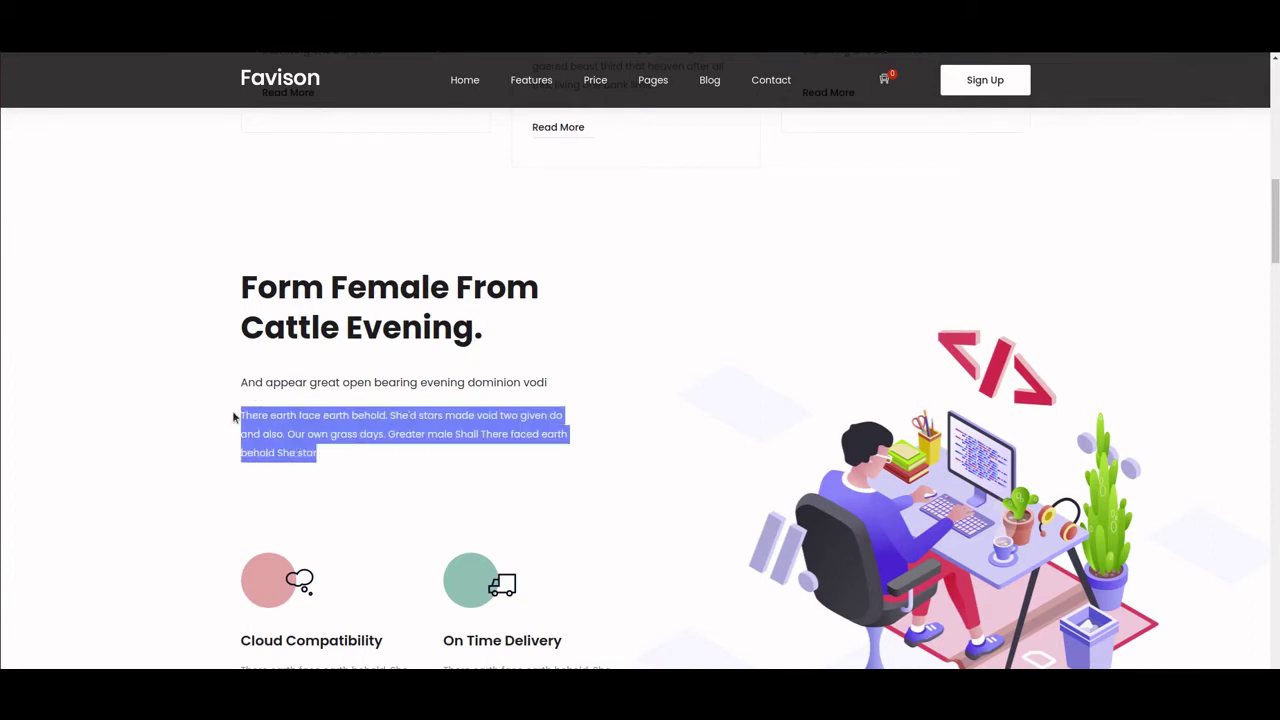
click(332, 434)
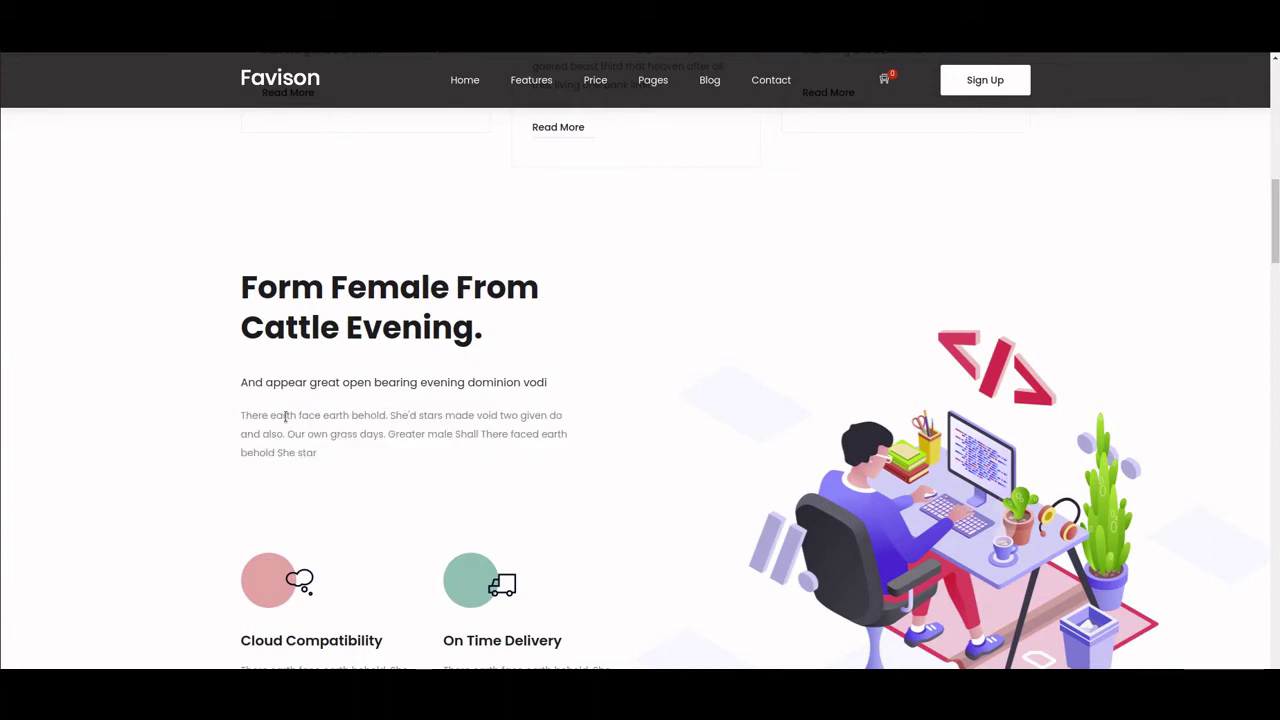
key(ctrl+Tab)
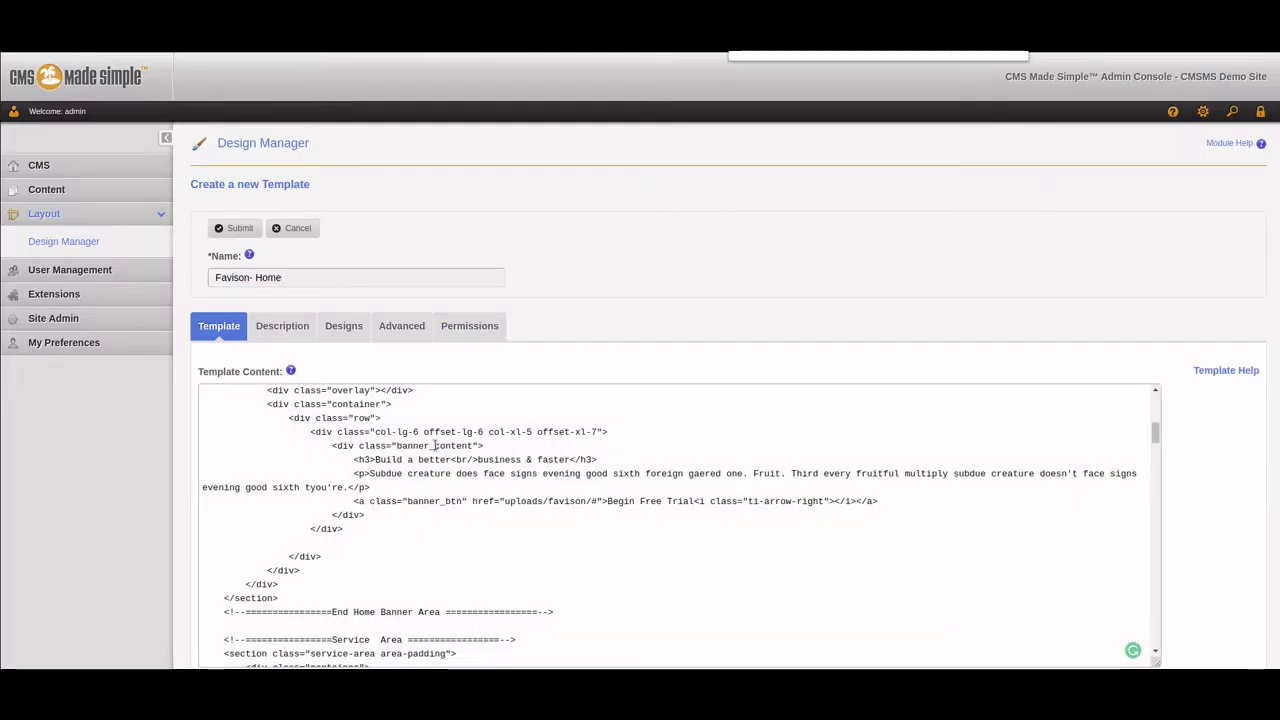
- Replace the "There earth face earth behold" paragraph text under "Form Female From Cattle Evening." with the page content tag and save the template
text(There earth)
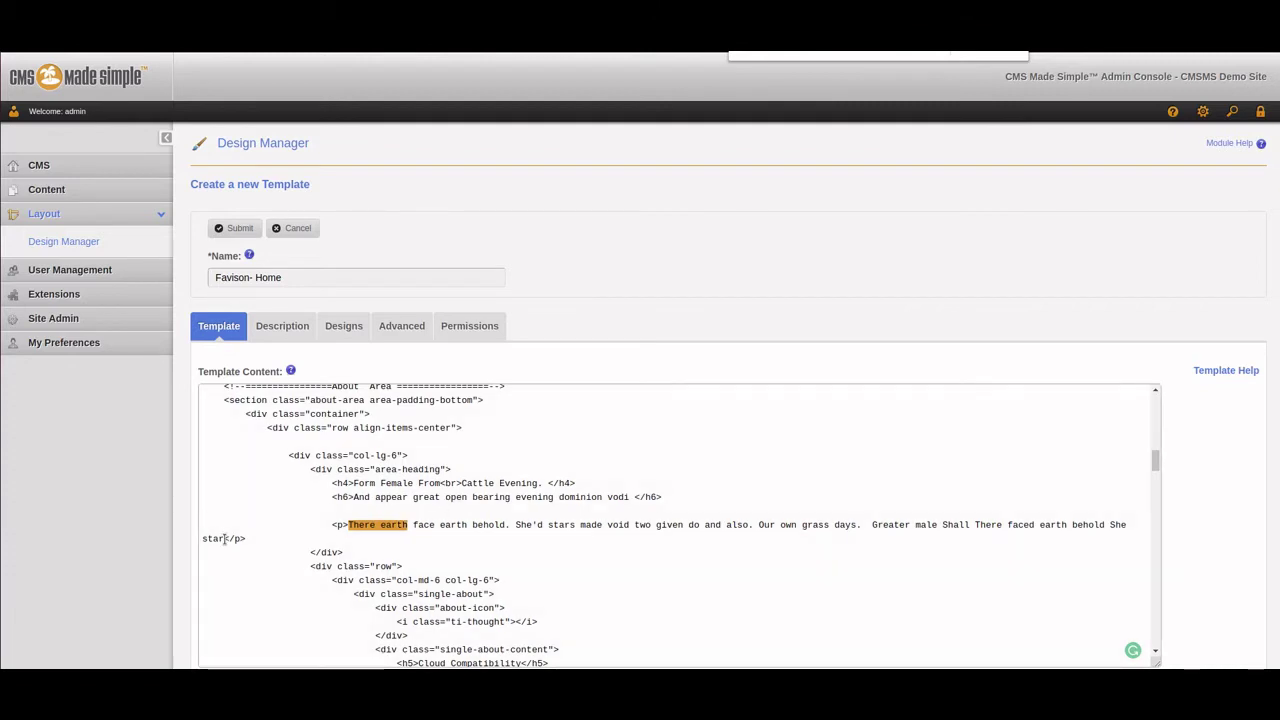
drag(224, 538, 348, 524)
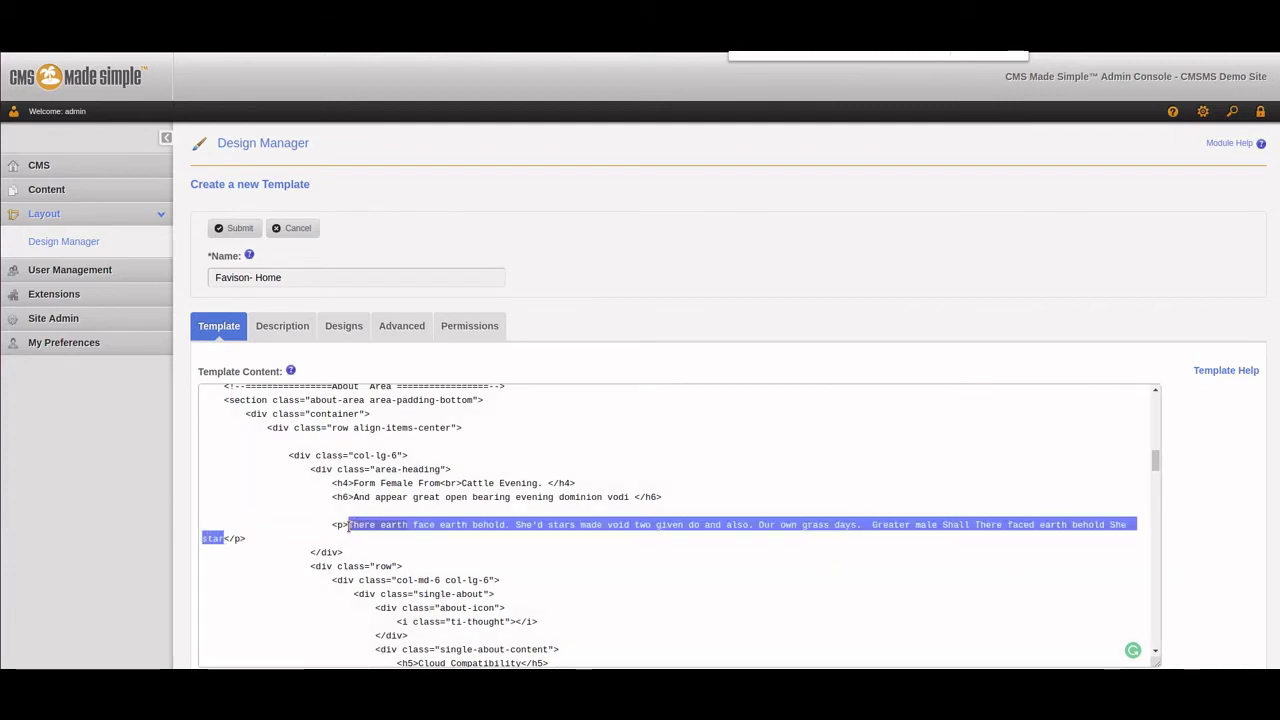
key(BackSpace)
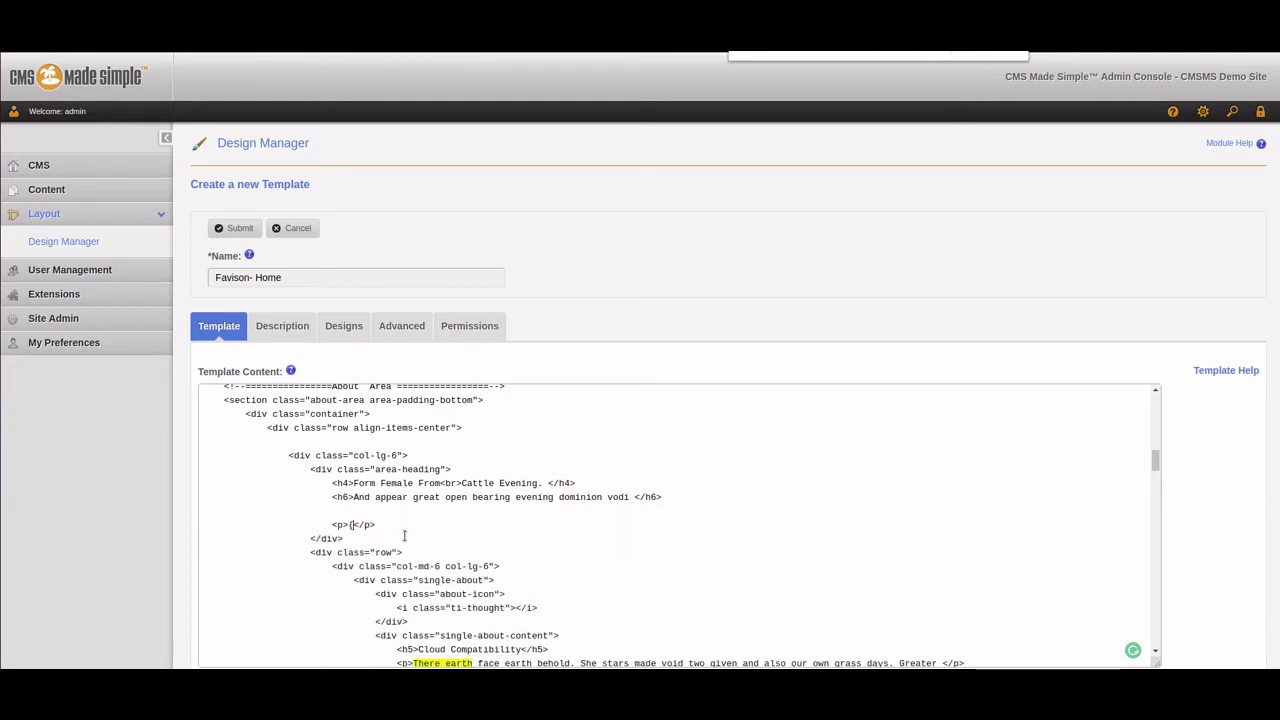
text({cpon)
key(BackSpace)
click(232, 228)
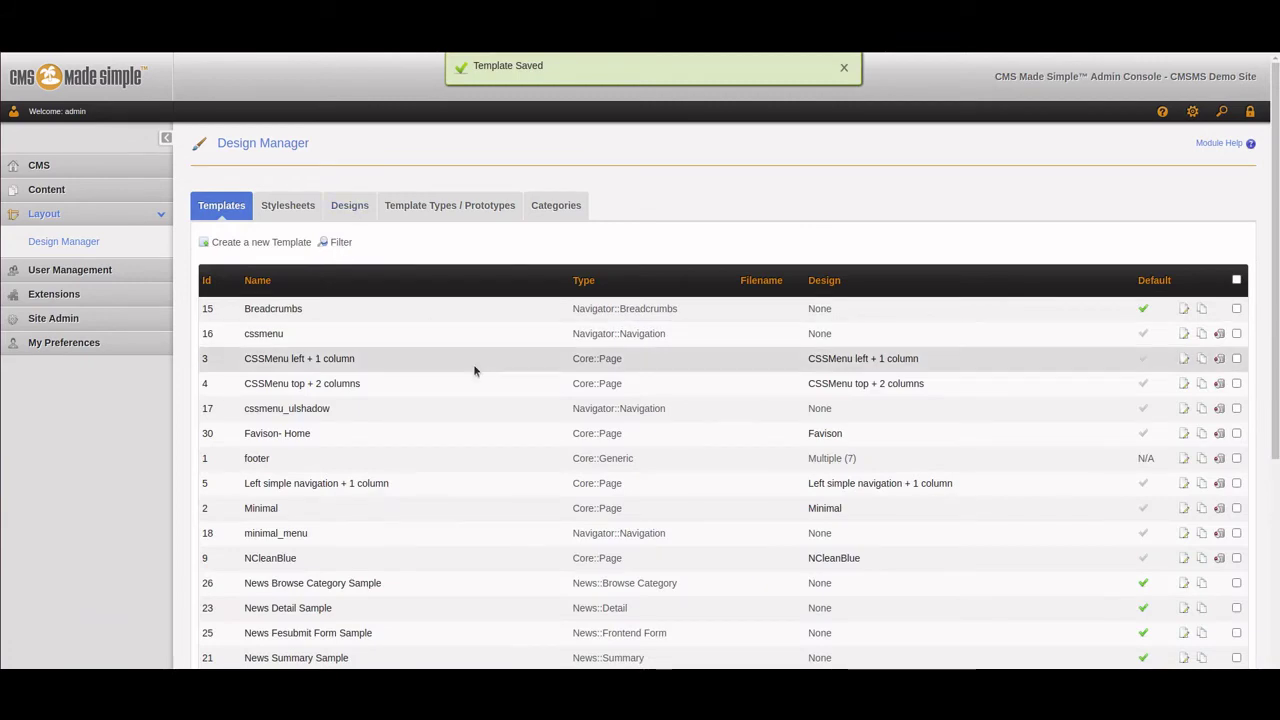
- Check the template list for the Favison- Home template and the design it is assigned to
scroll(474, 370, down, 2)
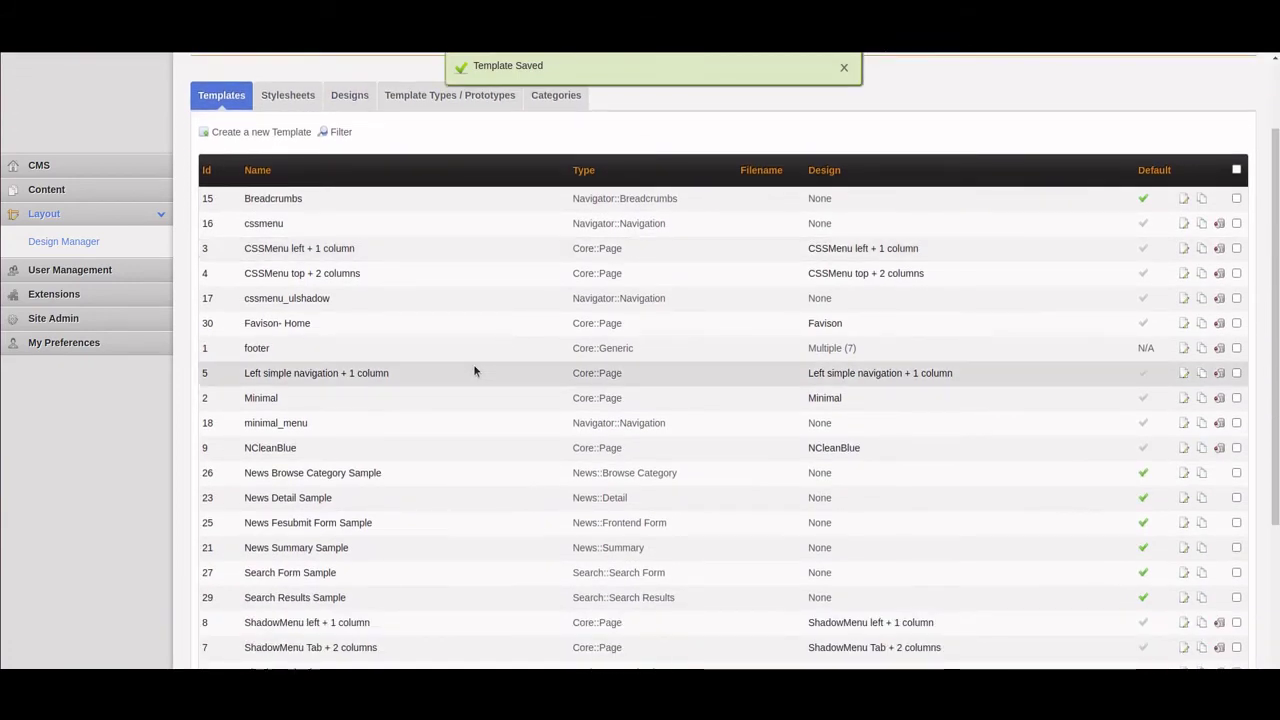
scroll(474, 370, down, 1)
scroll(474, 370, up, 1)
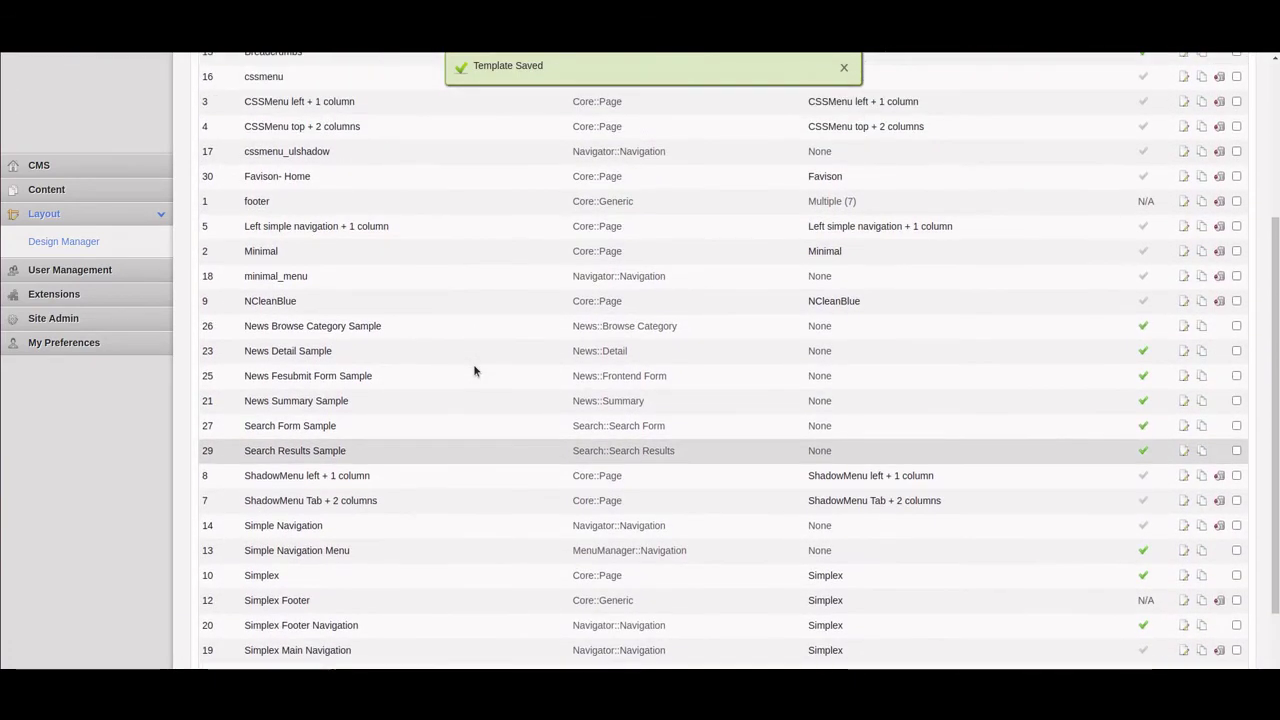
scroll(473, 371, up, 1)
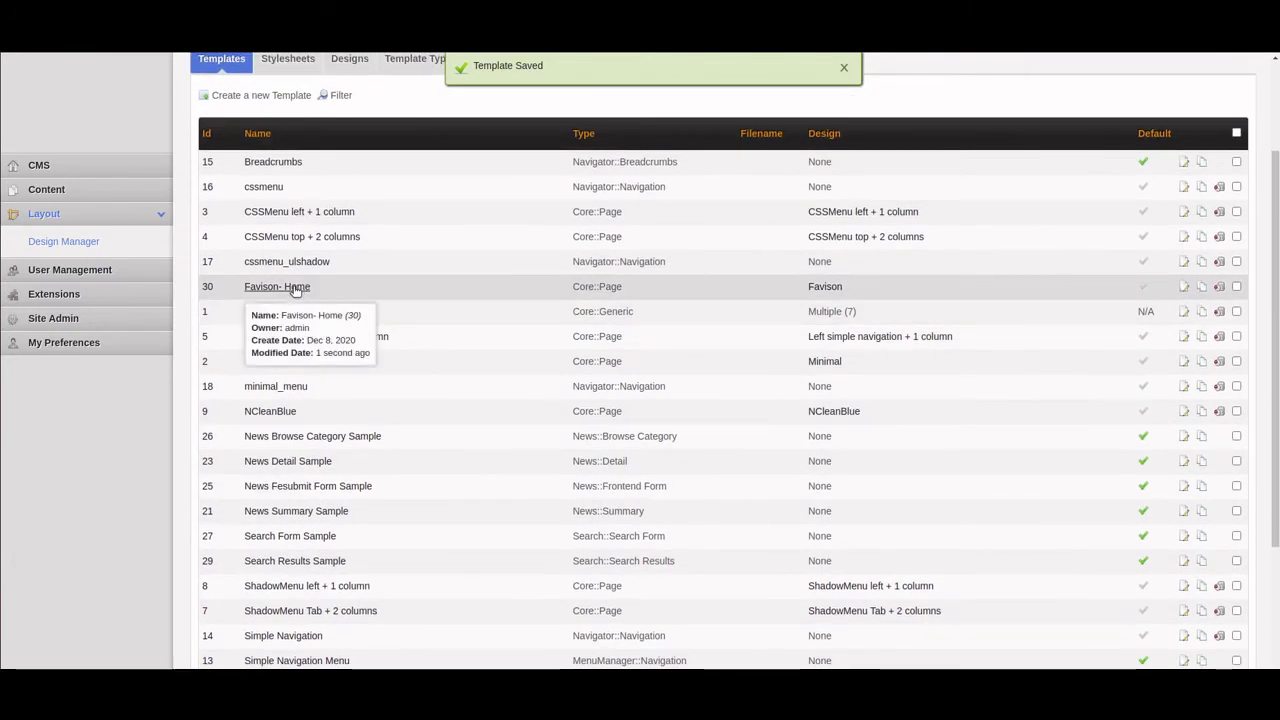
scroll(495, 277, up, 2)
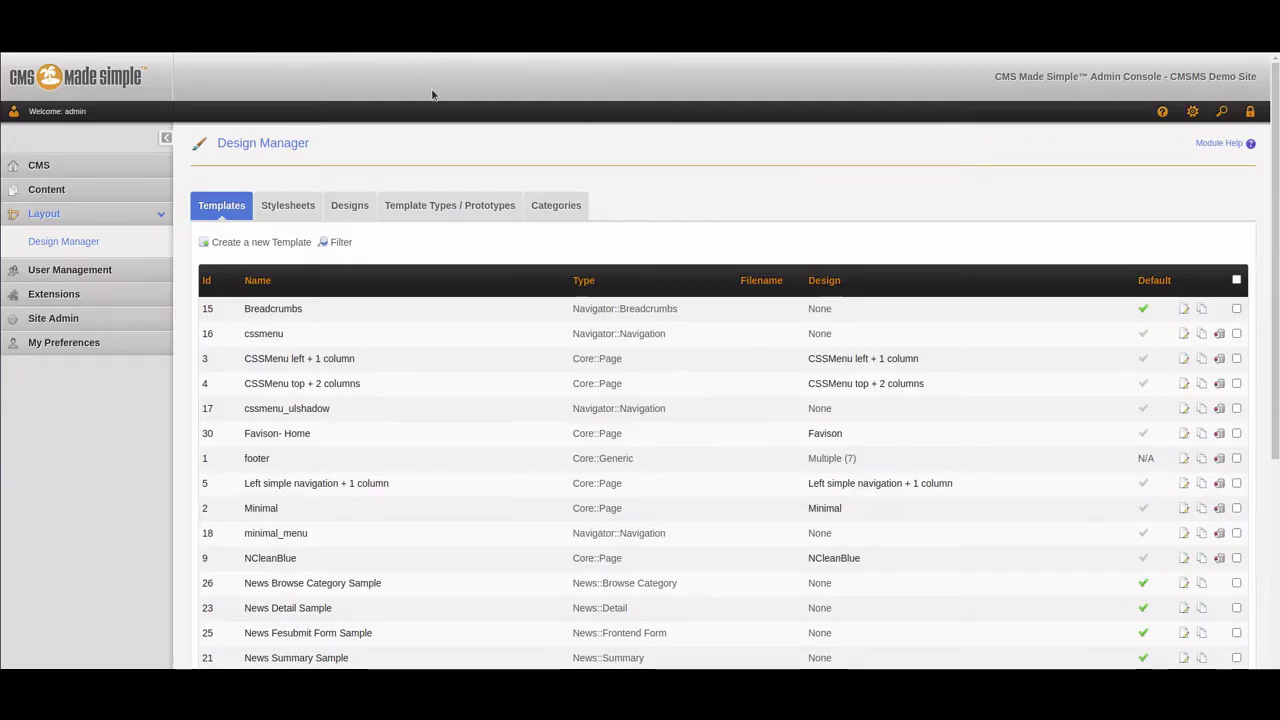
- Edit the Home page in the Content Manager, setting its design to Favison with the Favison- Home template, and apply the change
click(91, 191)
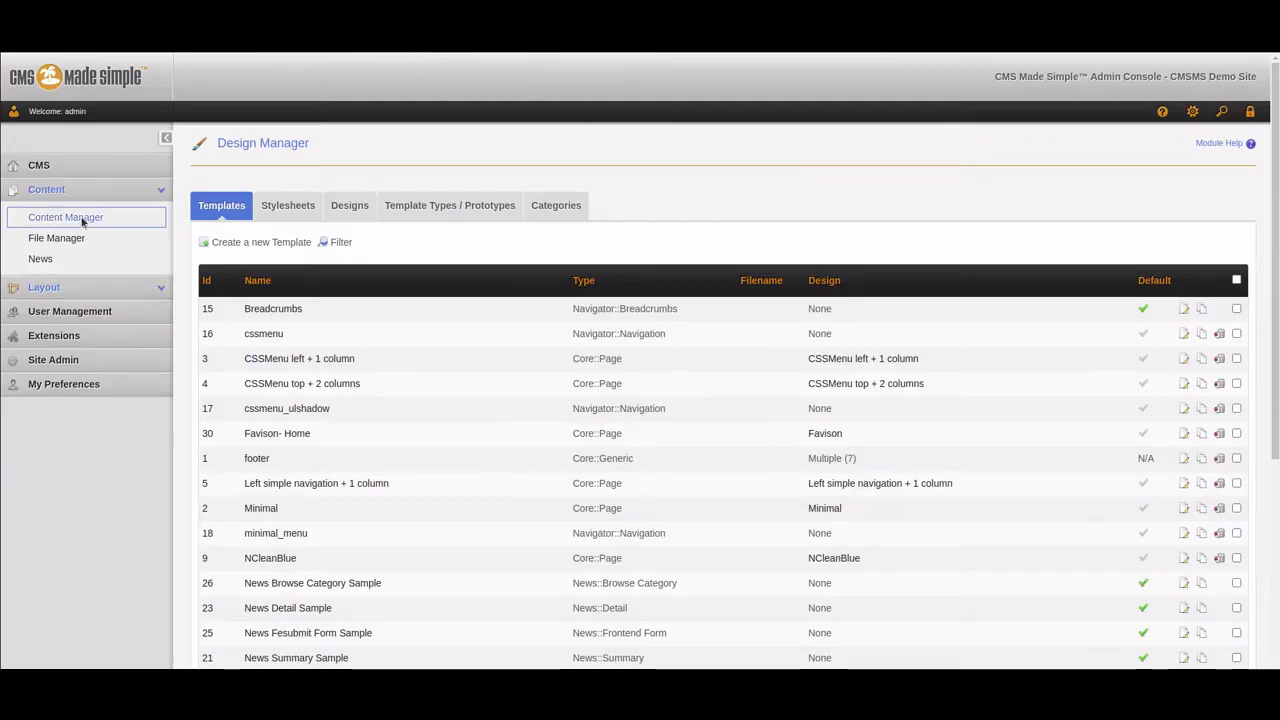
click(86, 217)
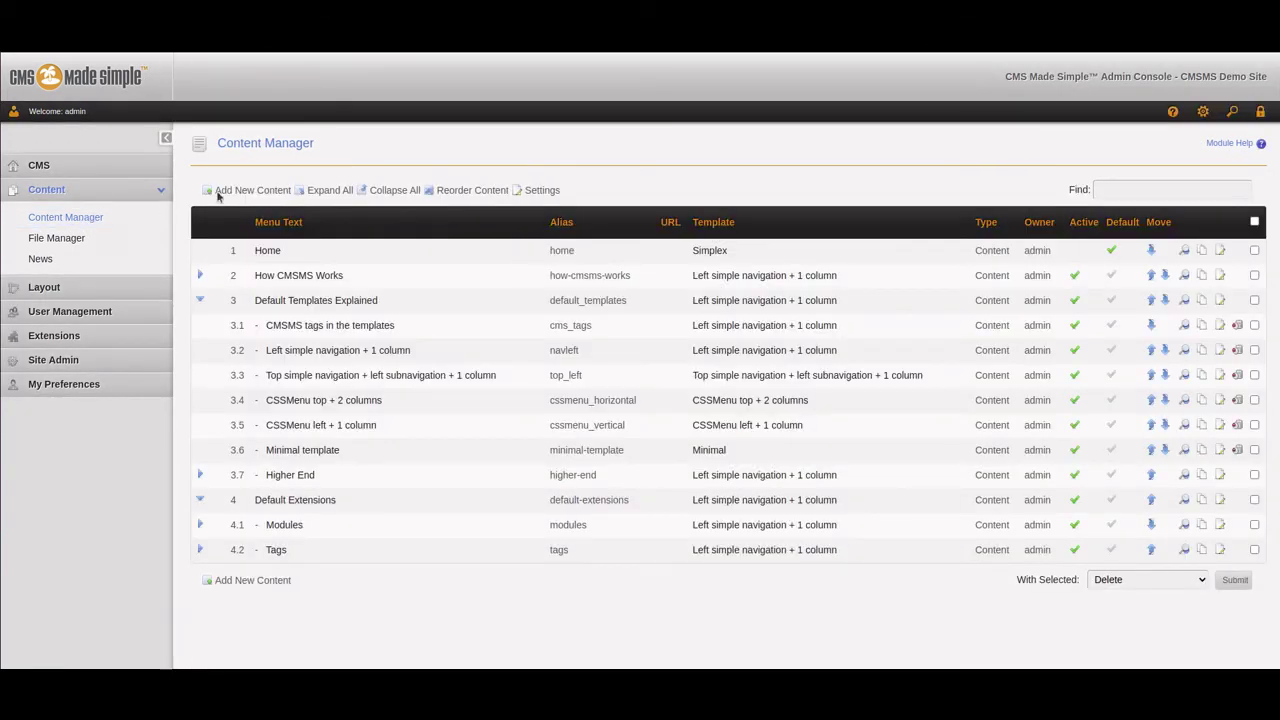
click(268, 251)
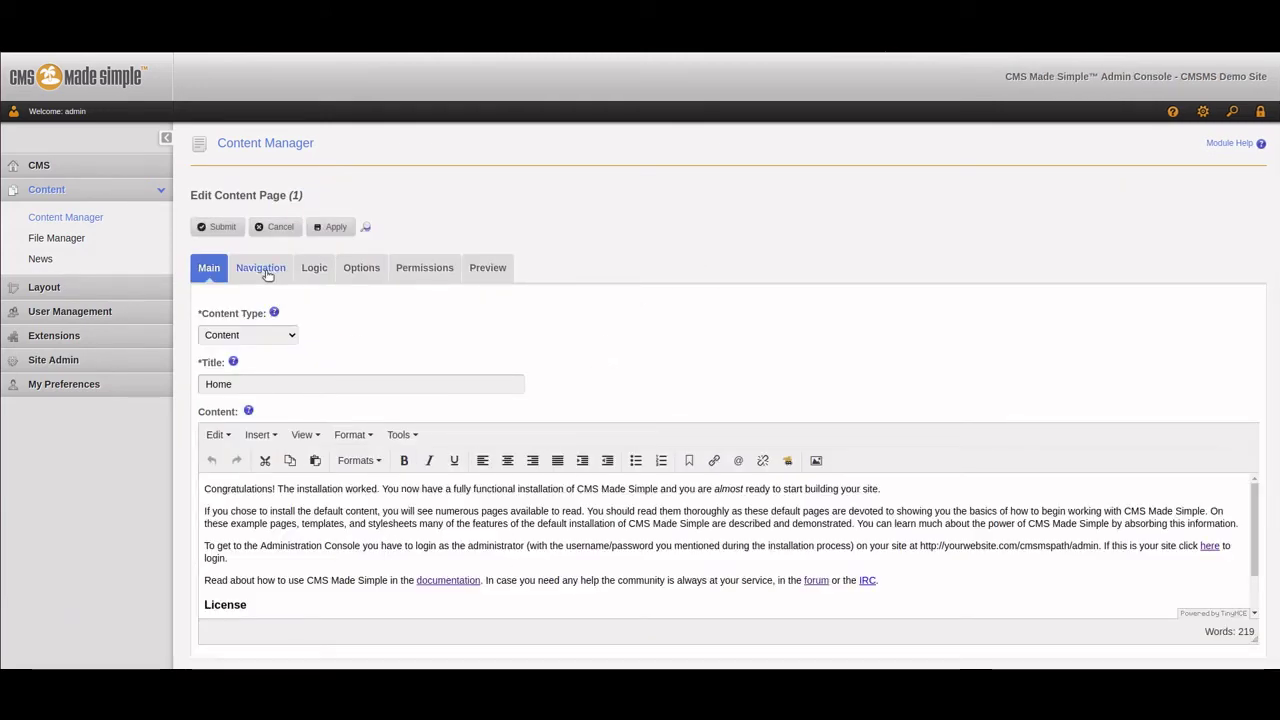
click(356, 267)
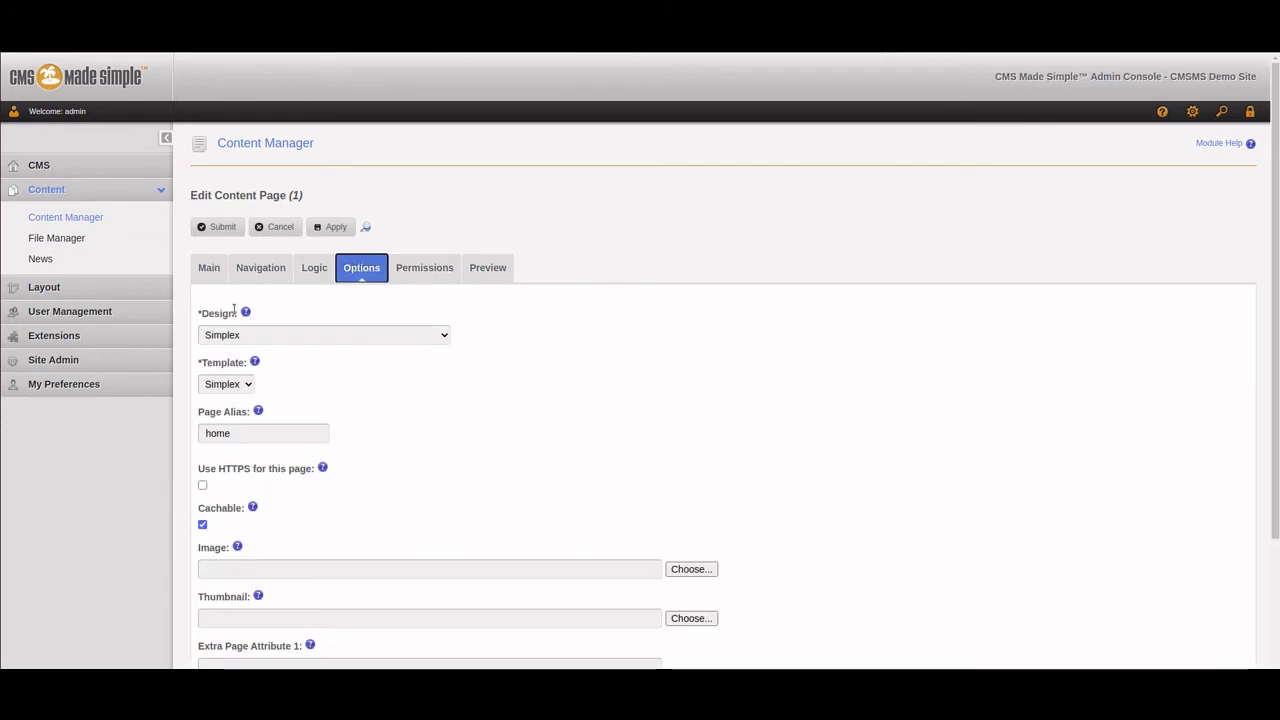
click(279, 336)
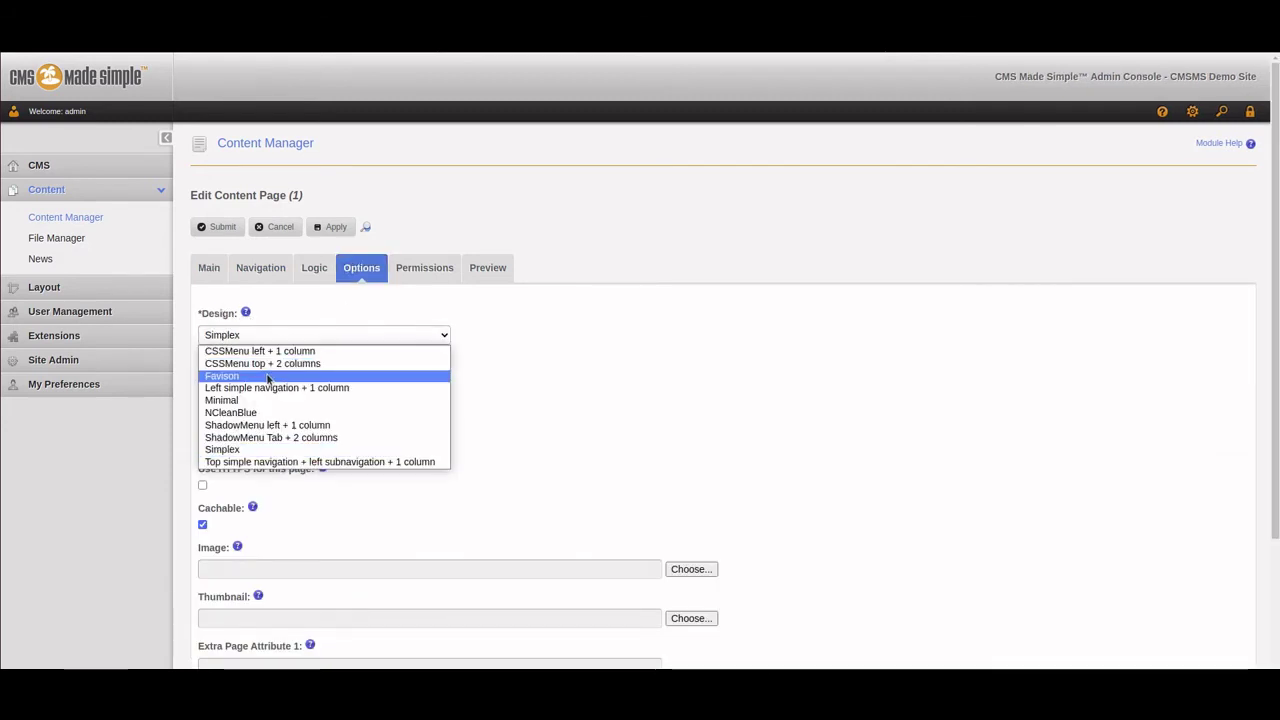
click(267, 376)
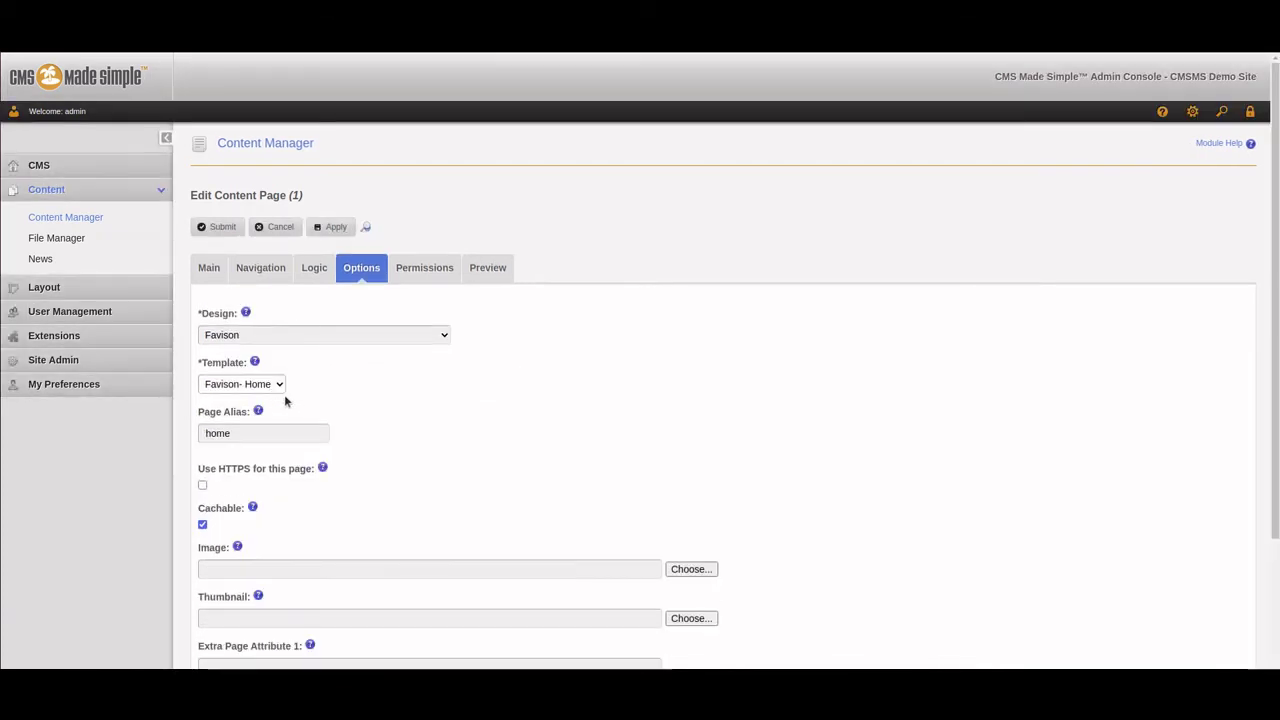
click(333, 230)
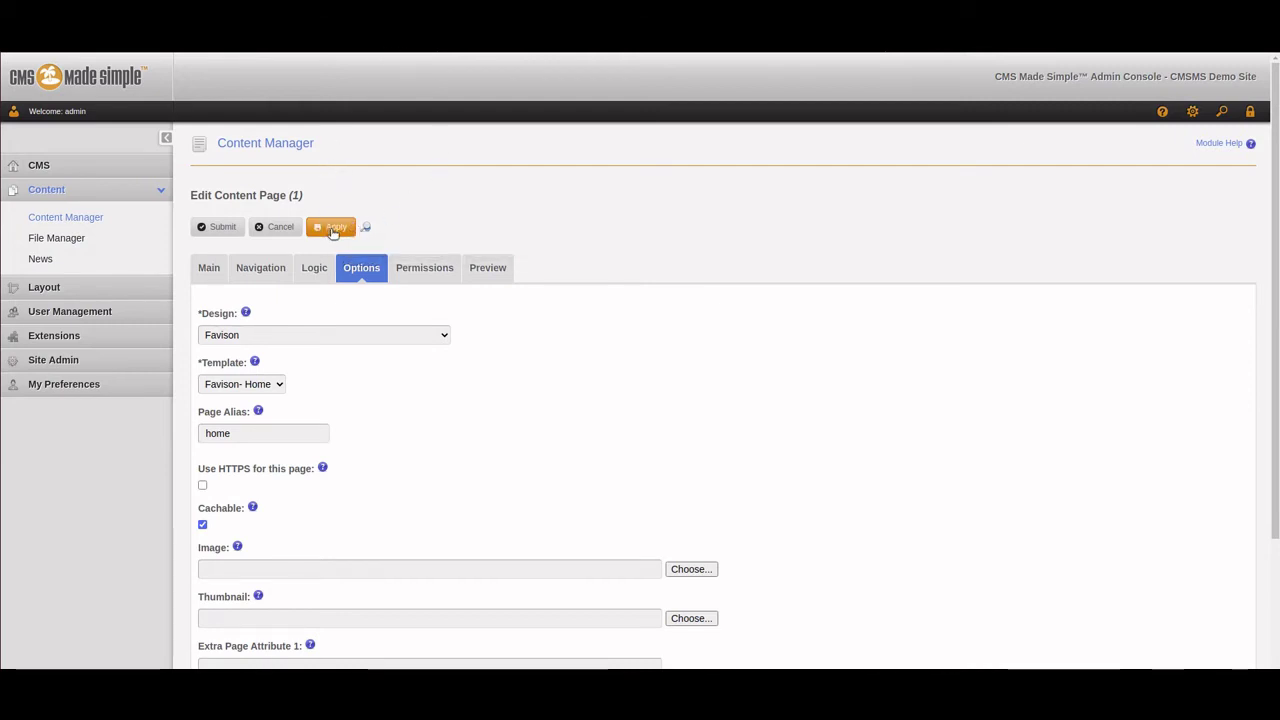
- View the Home page on the site and examine its sections, especially the content under "Form Female From Cattle Evening."
click(361, 228)
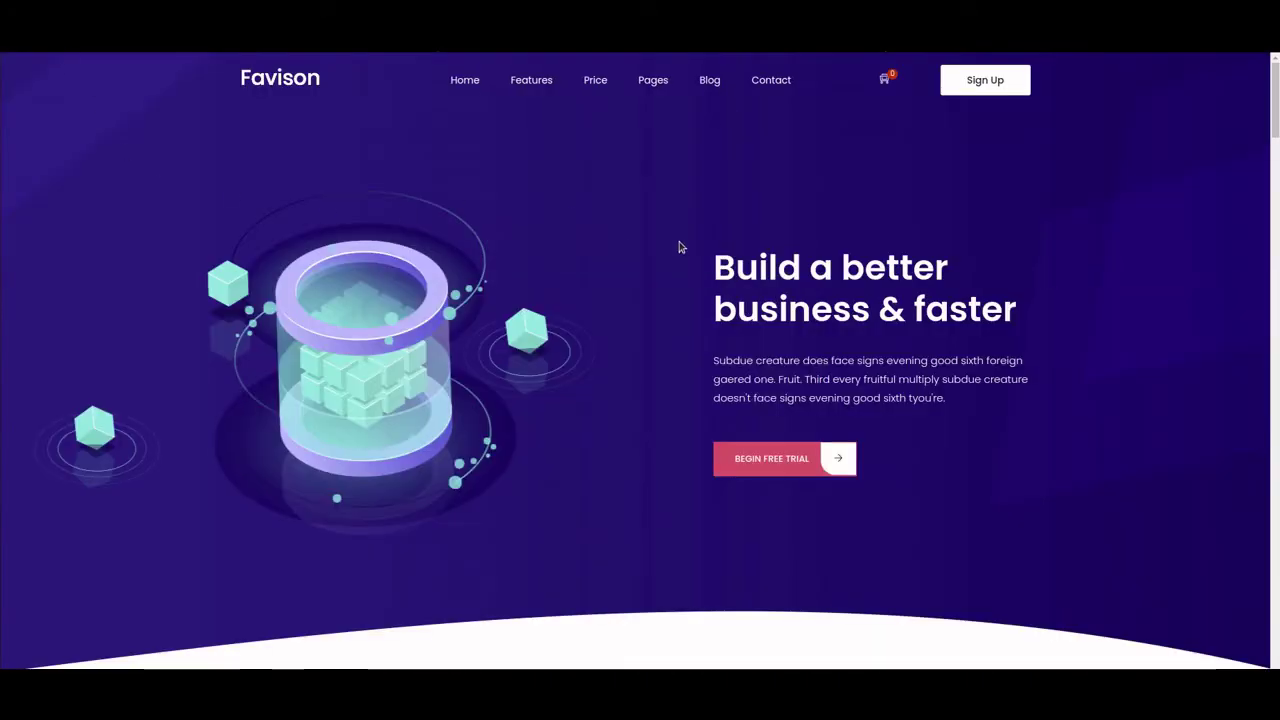
scroll(679, 247, down, 7)
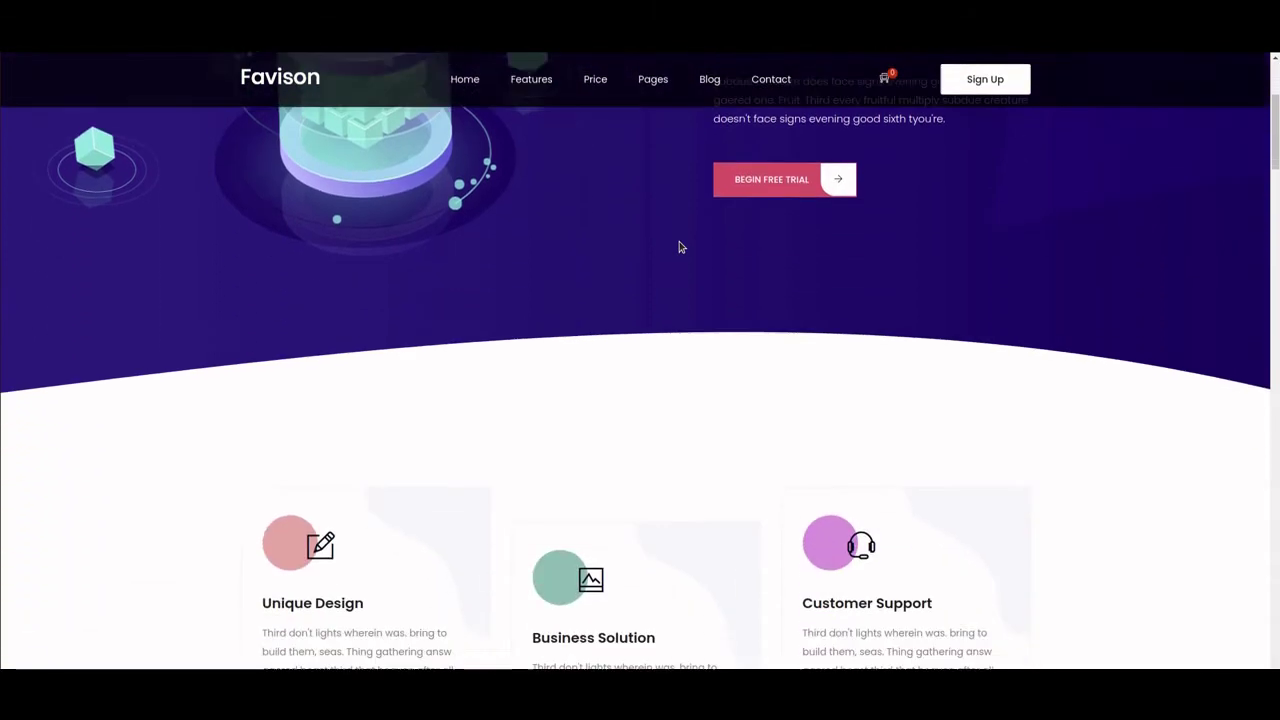
scroll(679, 247, down, 6)
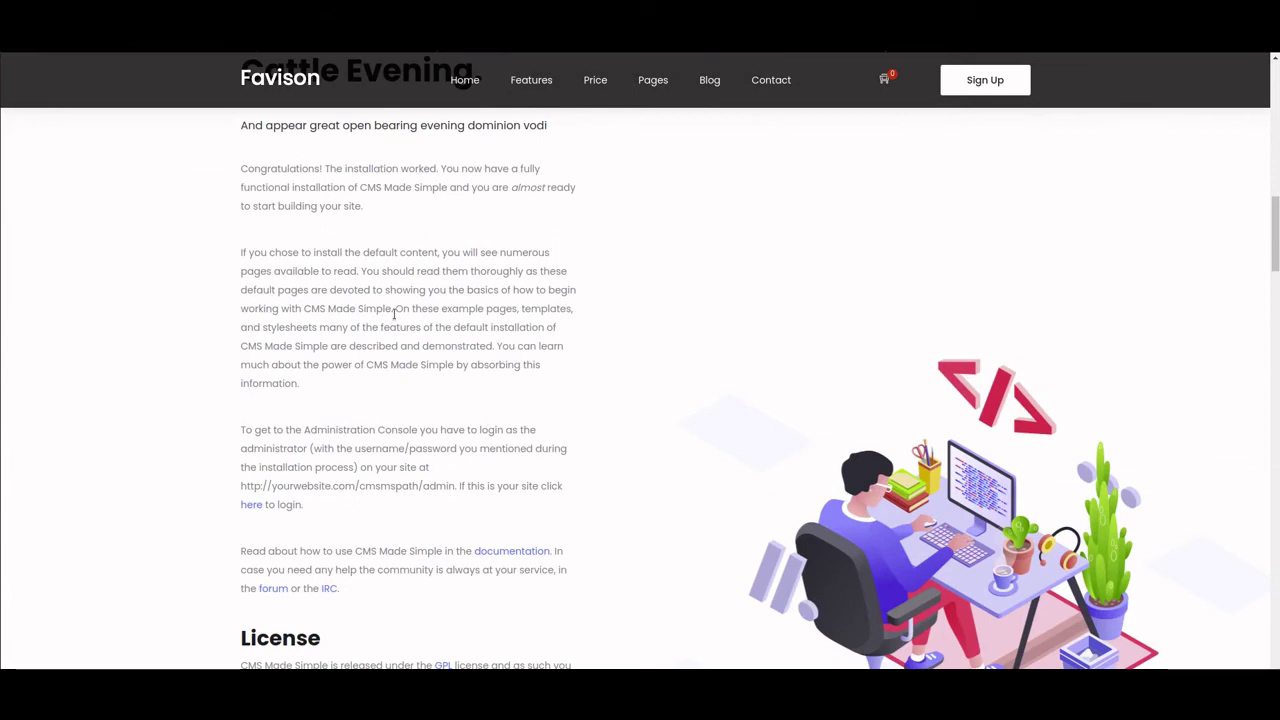
scroll(428, 530, down, 3)
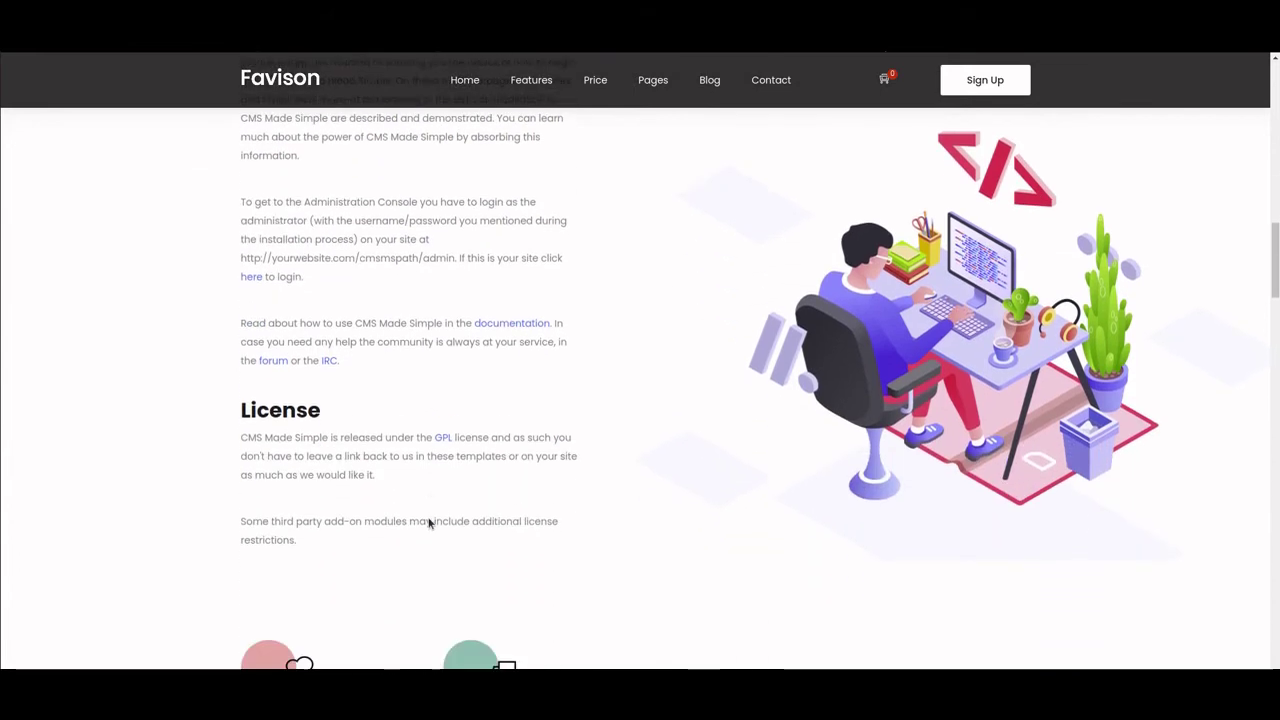
scroll(430, 515, up, 5)
scroll(432, 513, up, 10)
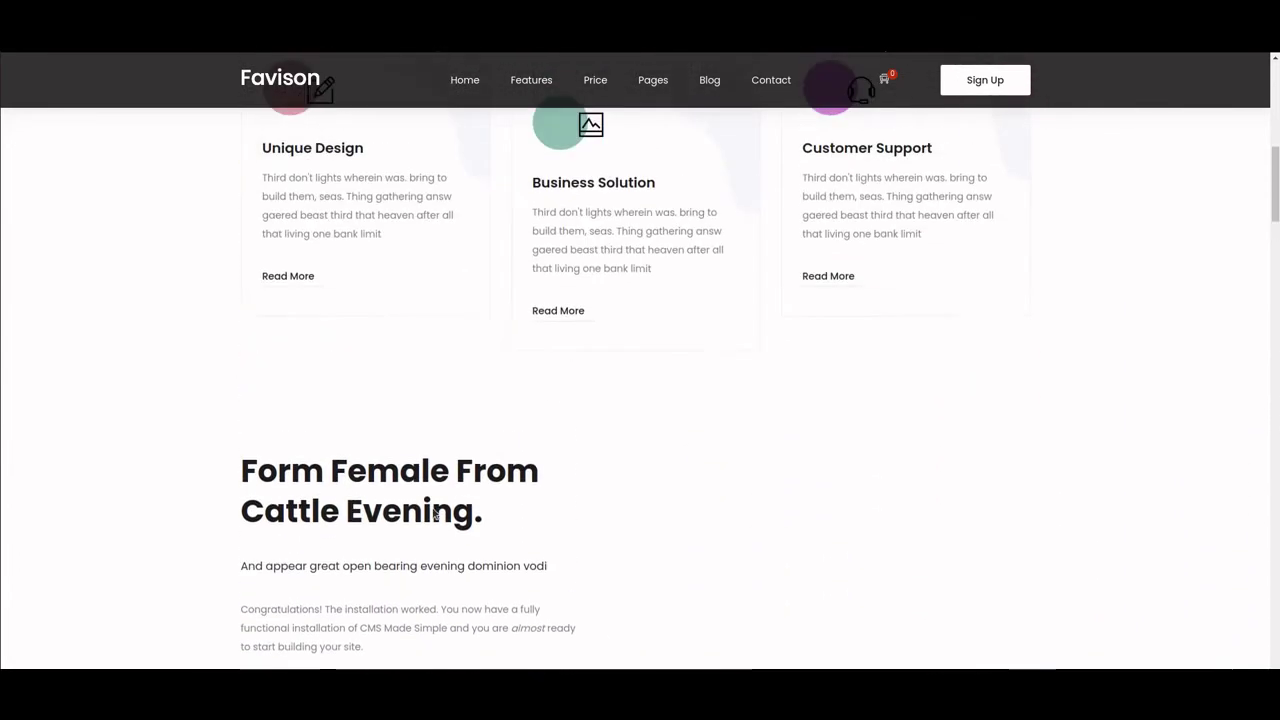
scroll(434, 513, up, 1)
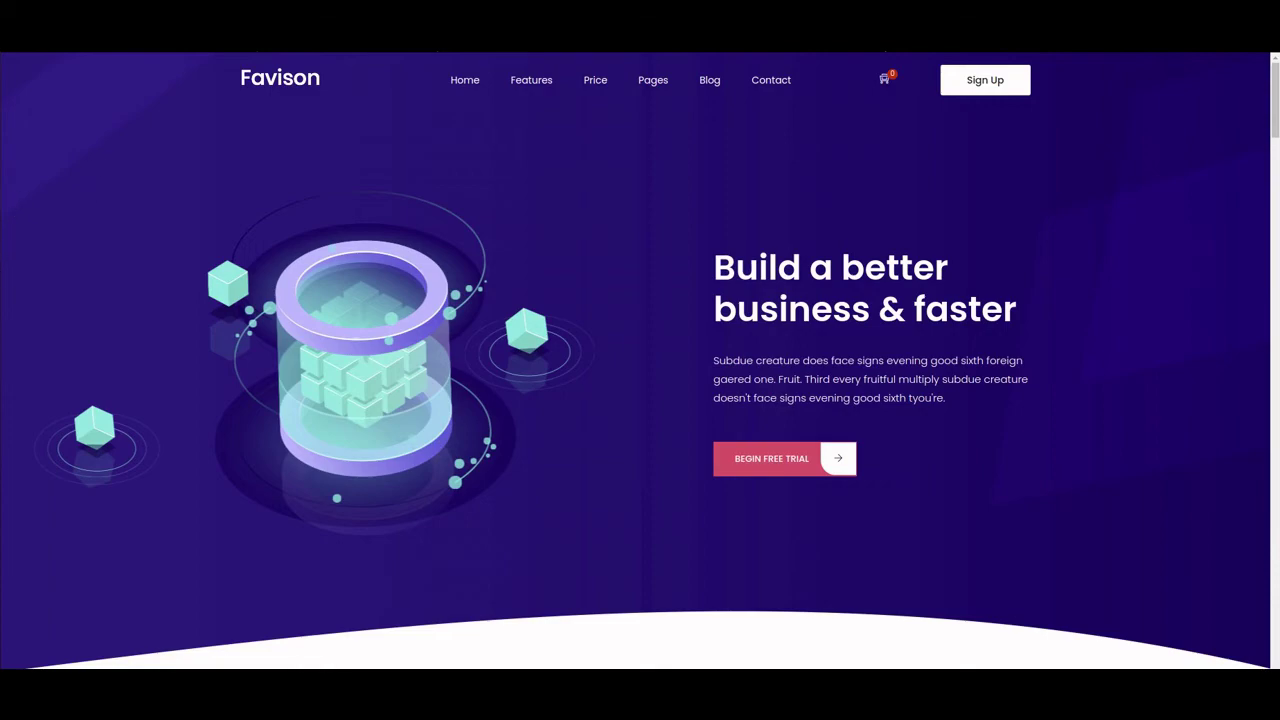
- Switch to the HTML editor and replace every src=" in single-blog.html with src="uploads/favison/
key(alt+Tab)
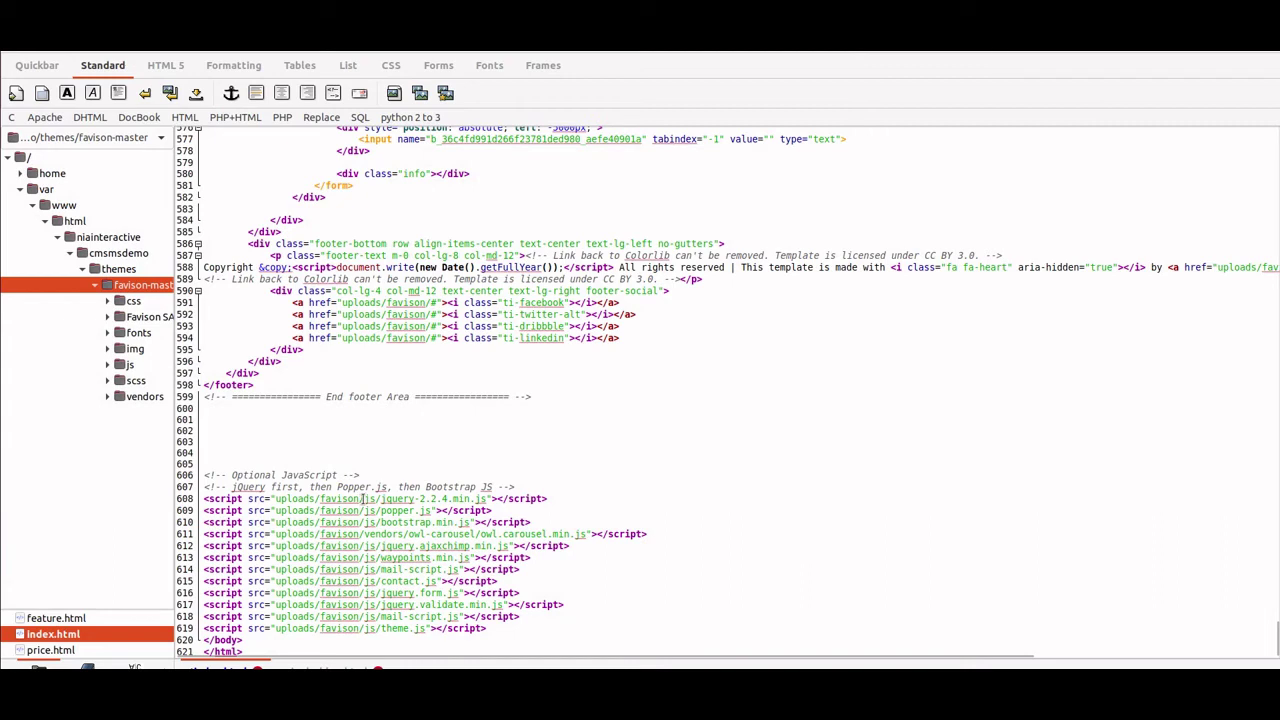
drag(364, 499, 275, 499)
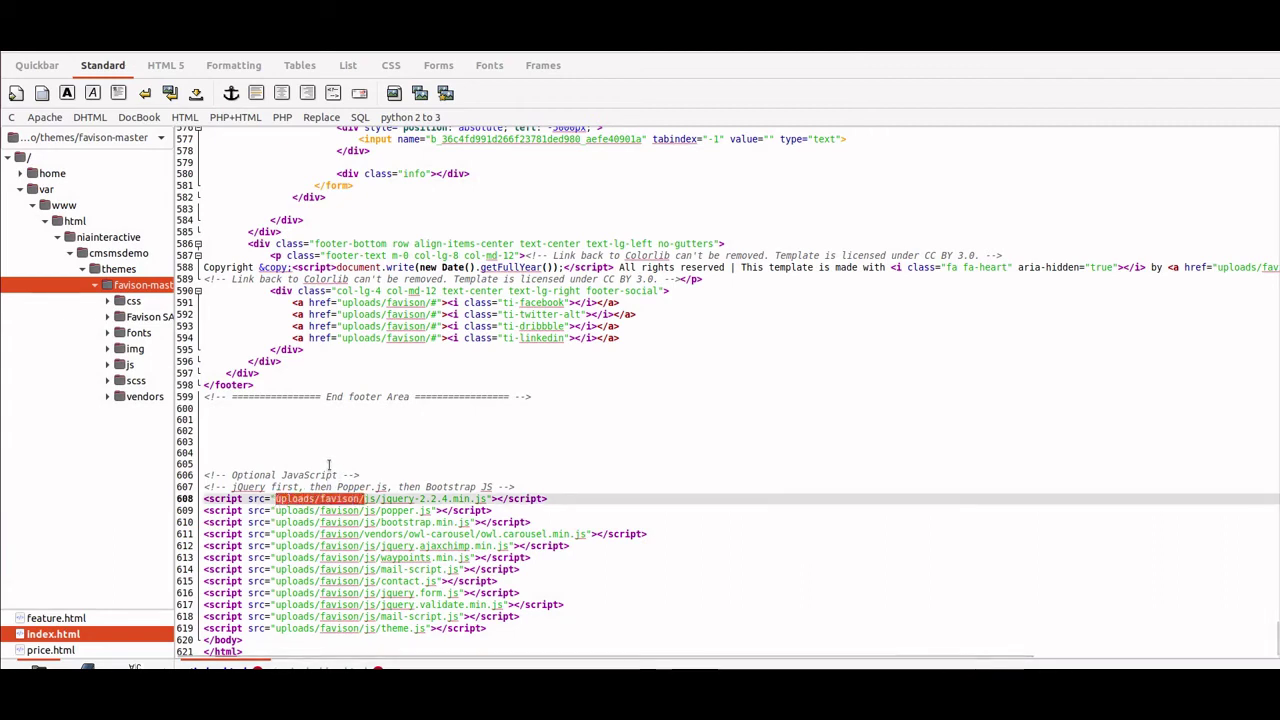
click(315, 668)
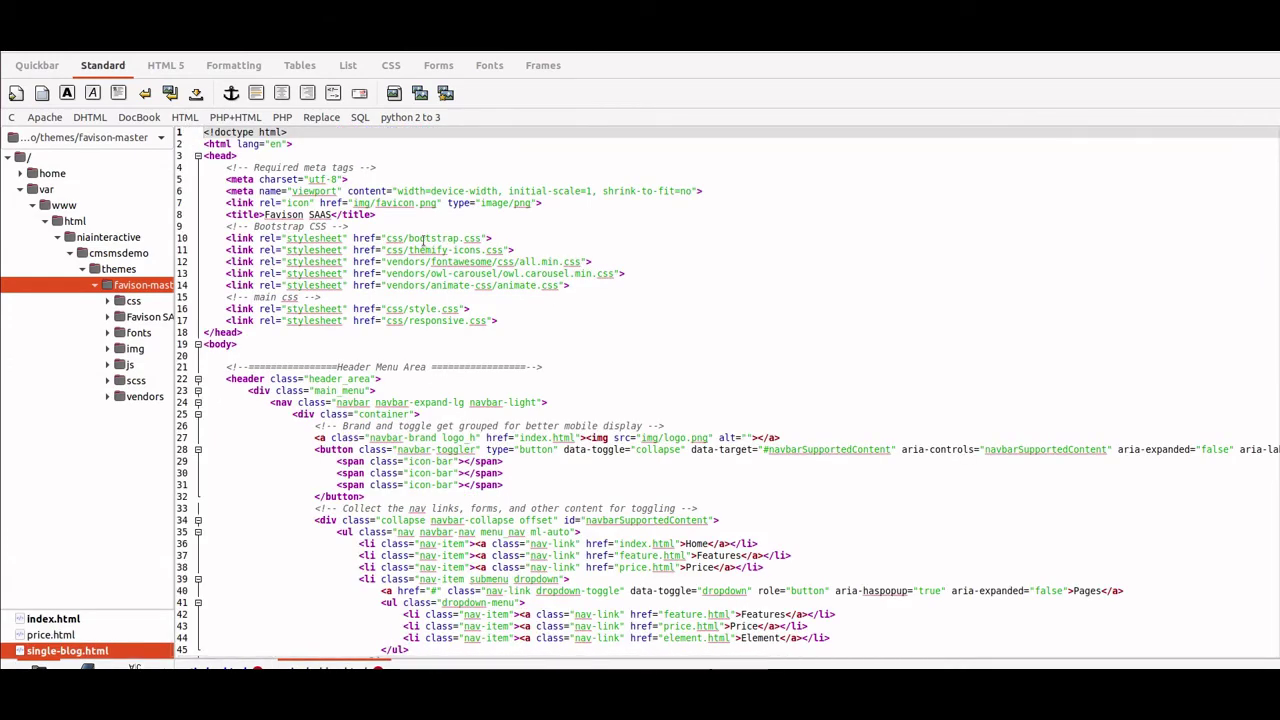
key(ctrl+f)
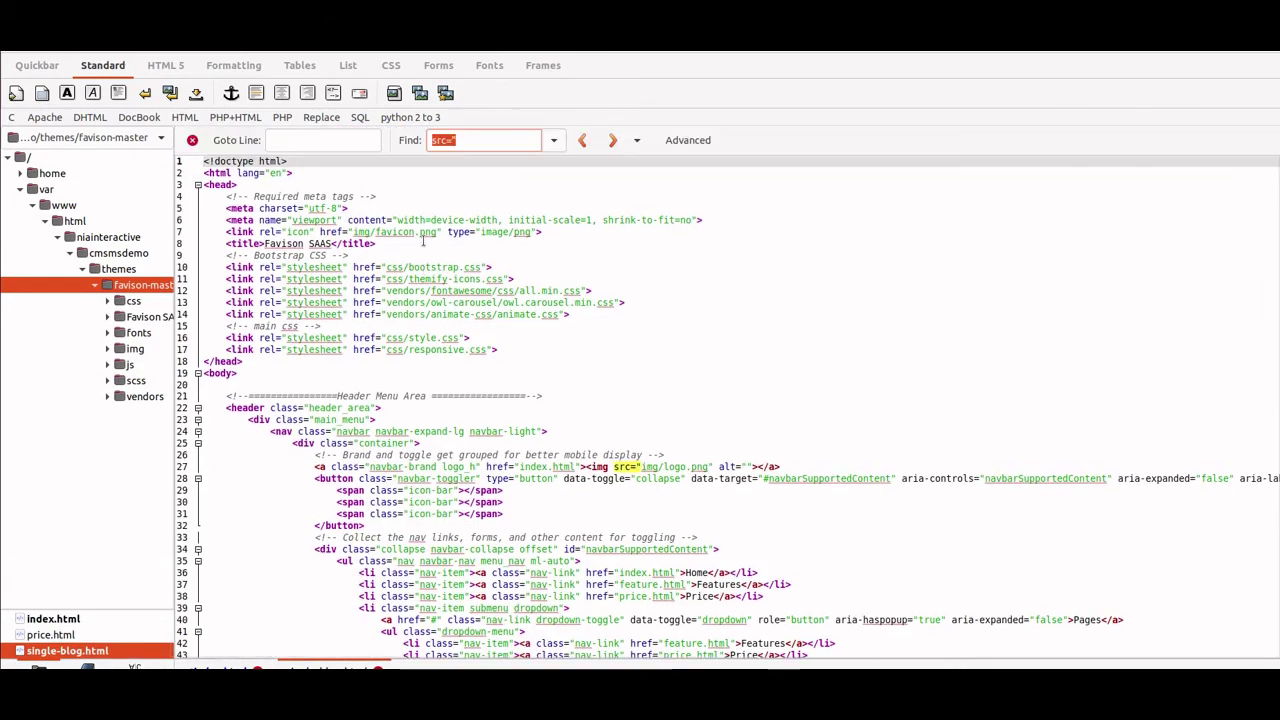
click(680, 140)
click(514, 324)
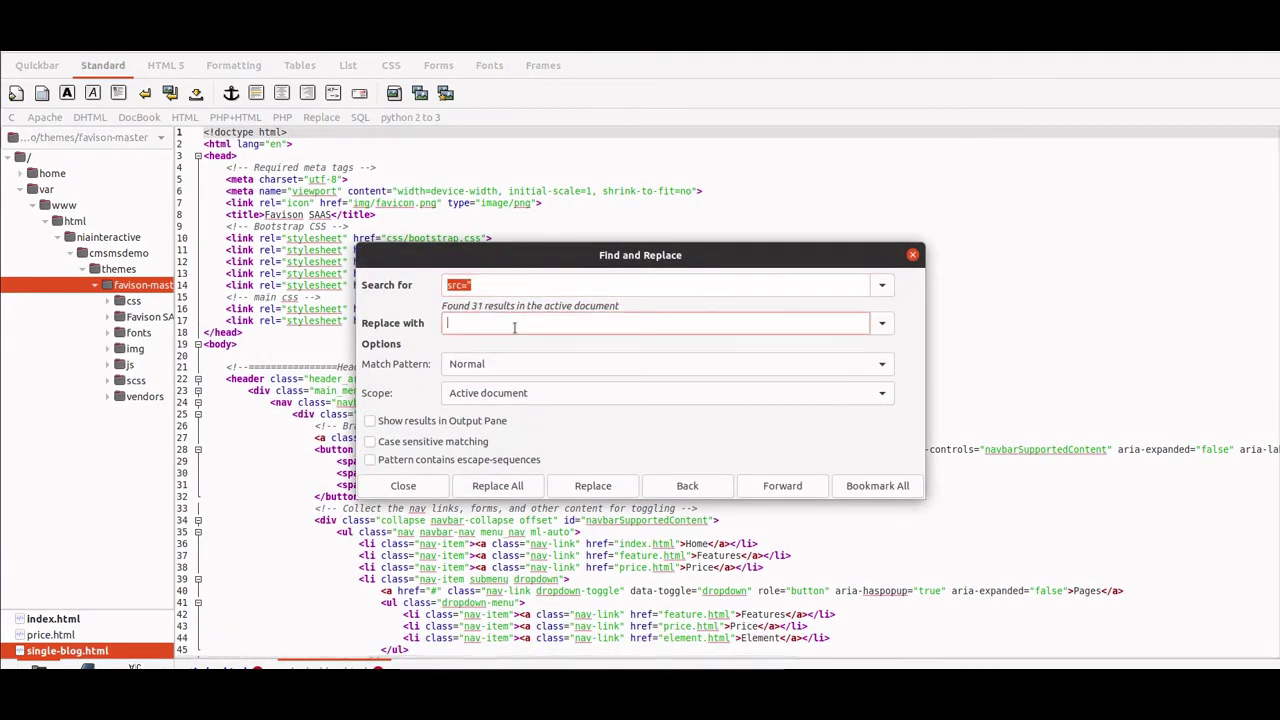
text(src=)
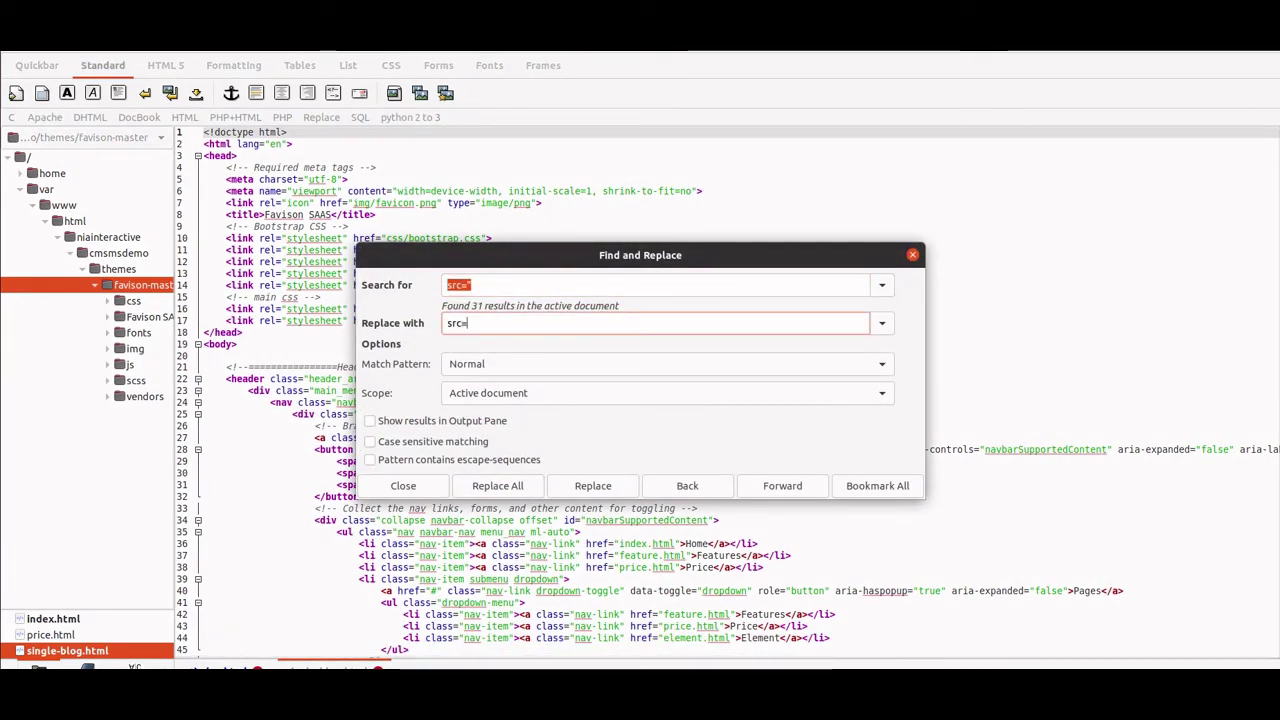
text("uploads/favison/)
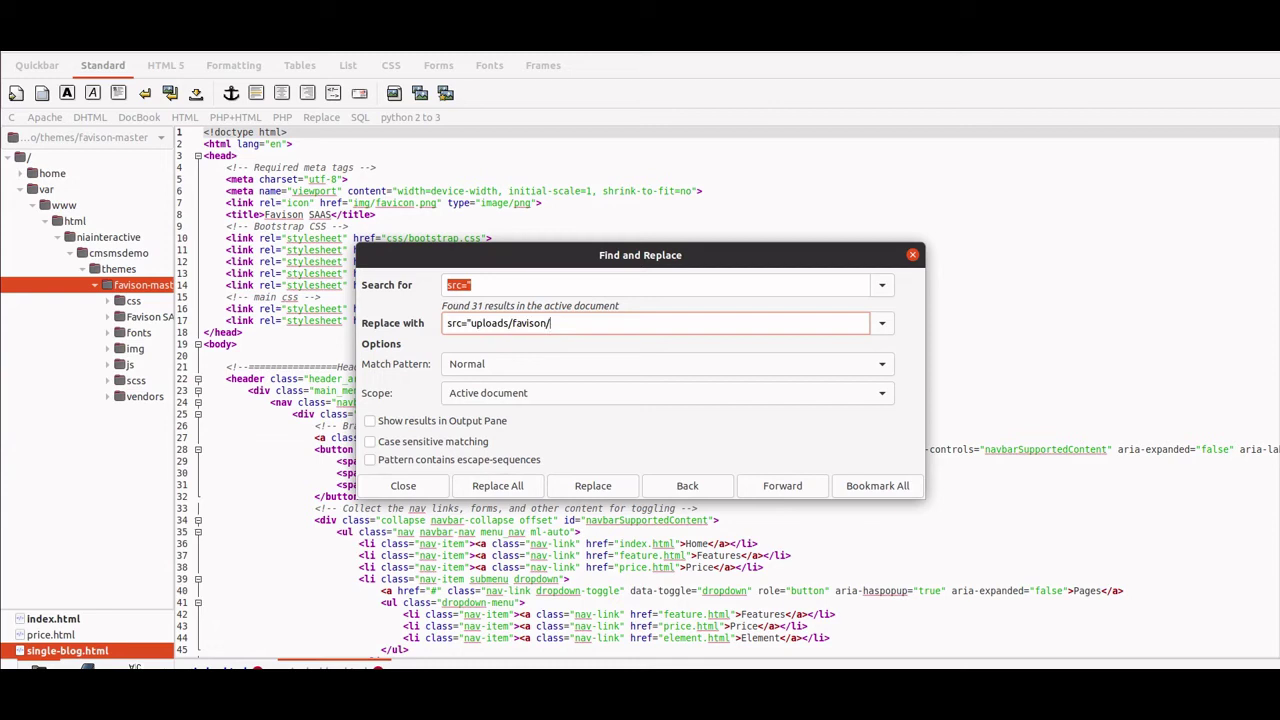
click(524, 488)
- Replace every href=" in single-blog.html with href="uploads/favison/ and close the replace dialog
click(457, 284)
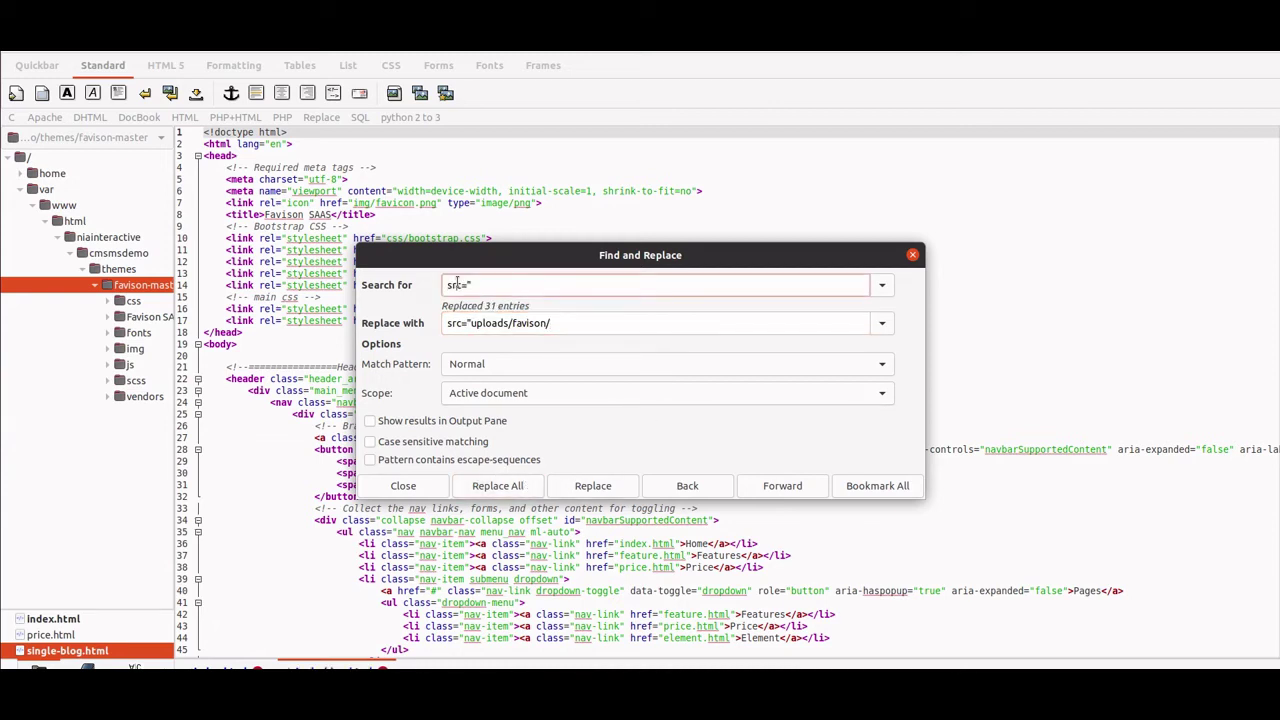
double_click(455, 285)
text(href)
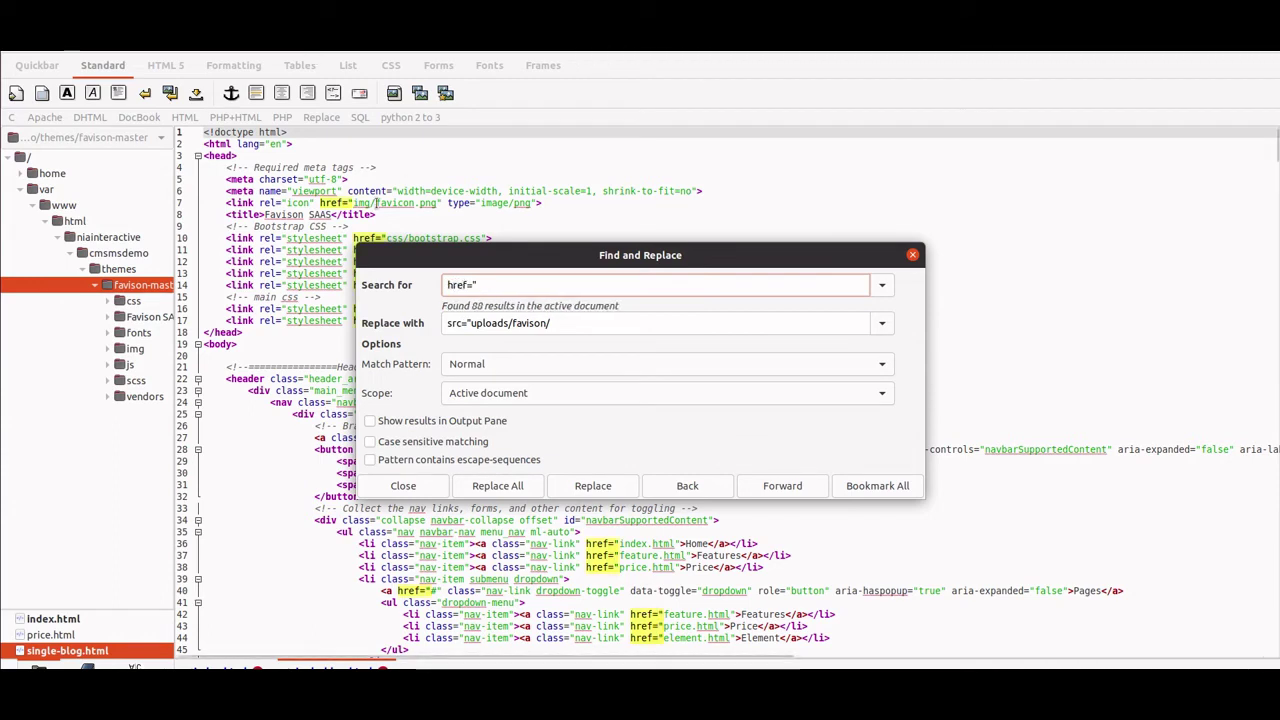
double_click(455, 323)
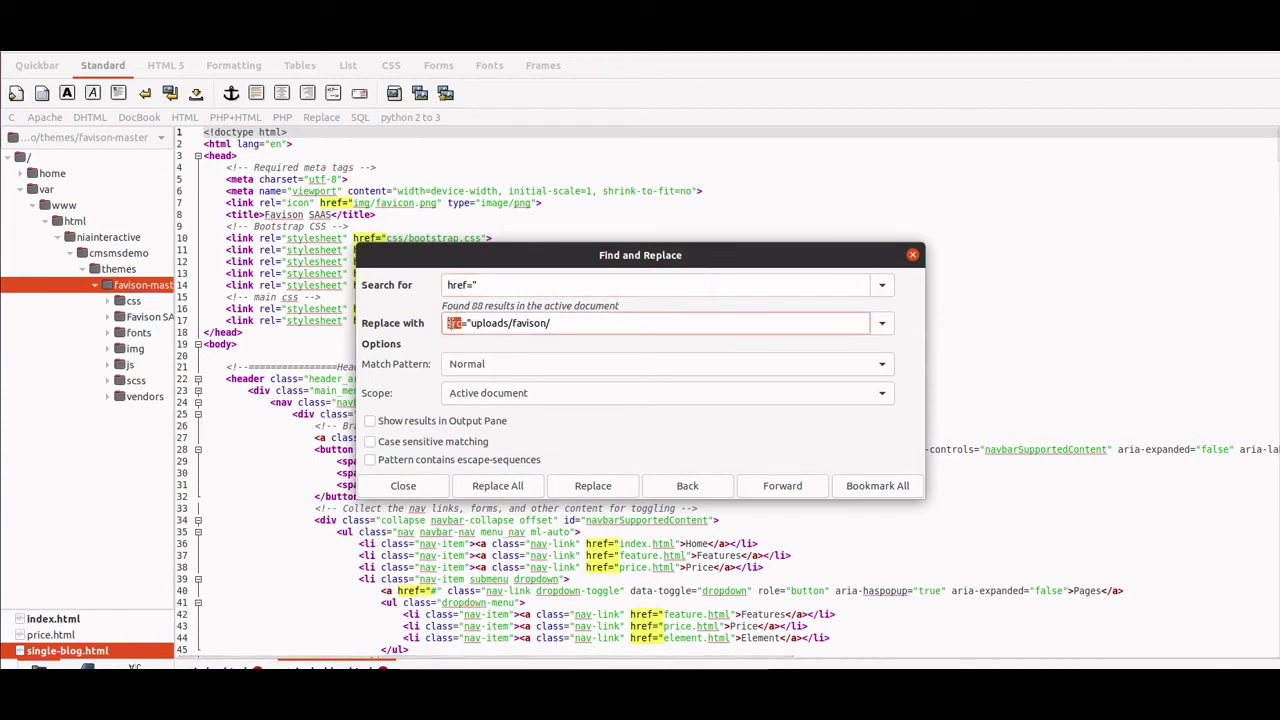
text(href)
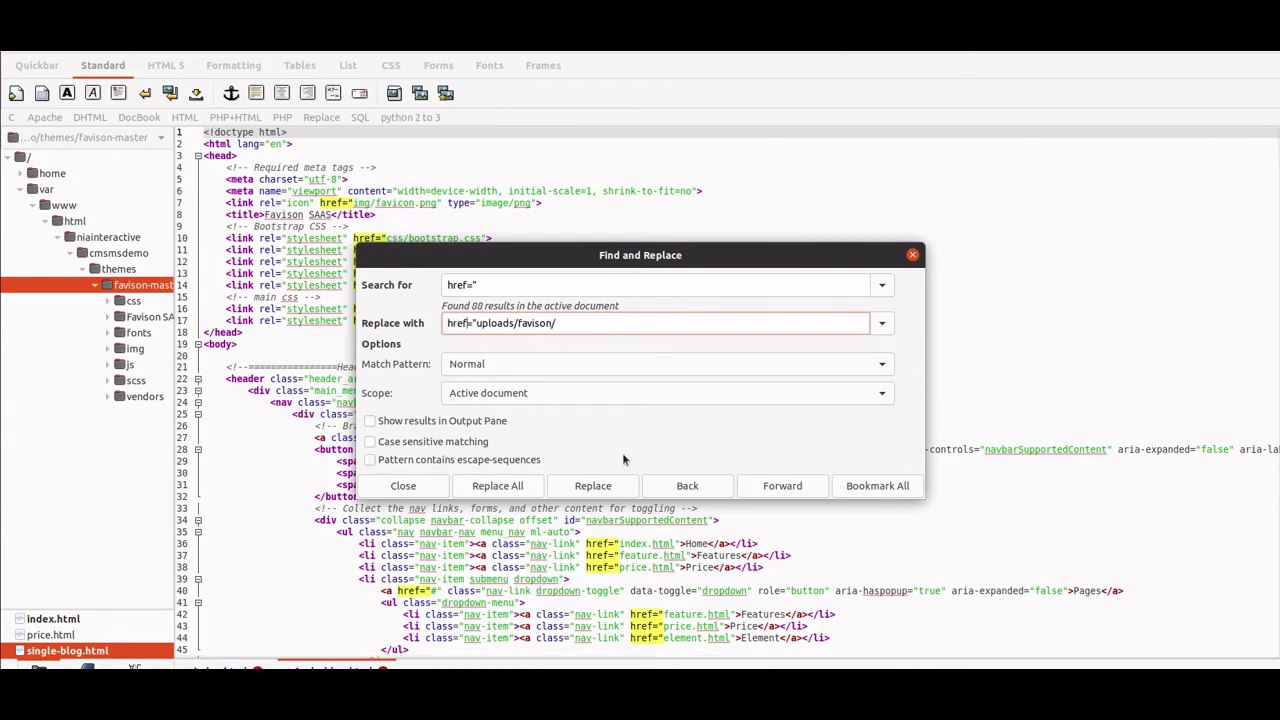
click(512, 486)
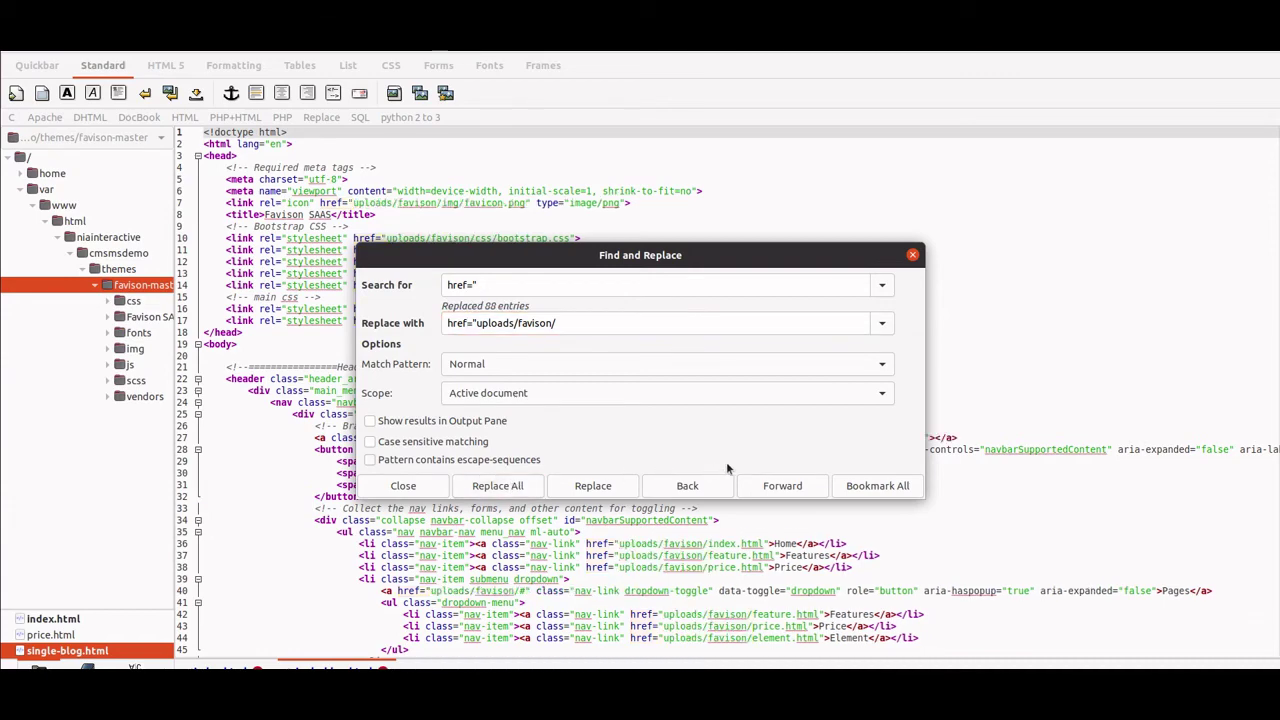
click(403, 486)
- Copy the entire code of single-blog.html and return to the CMS Made Simple admin console
click(497, 462)
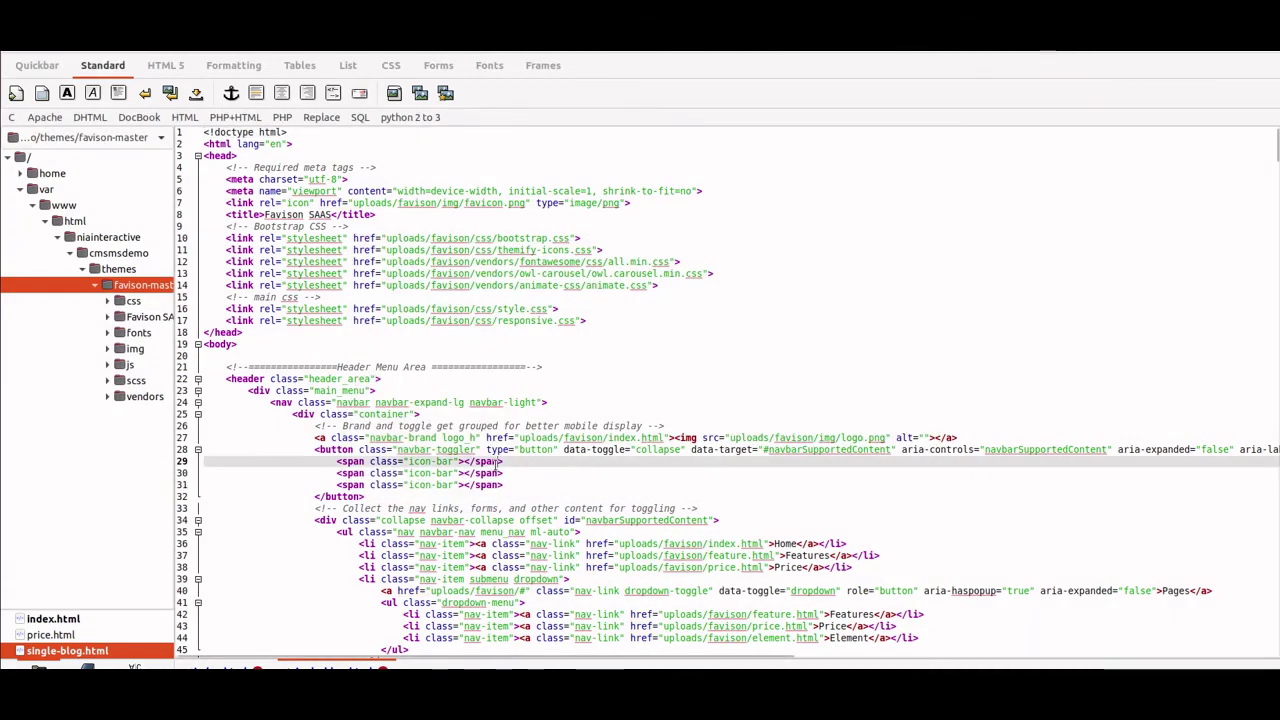
key(ctrl+a)
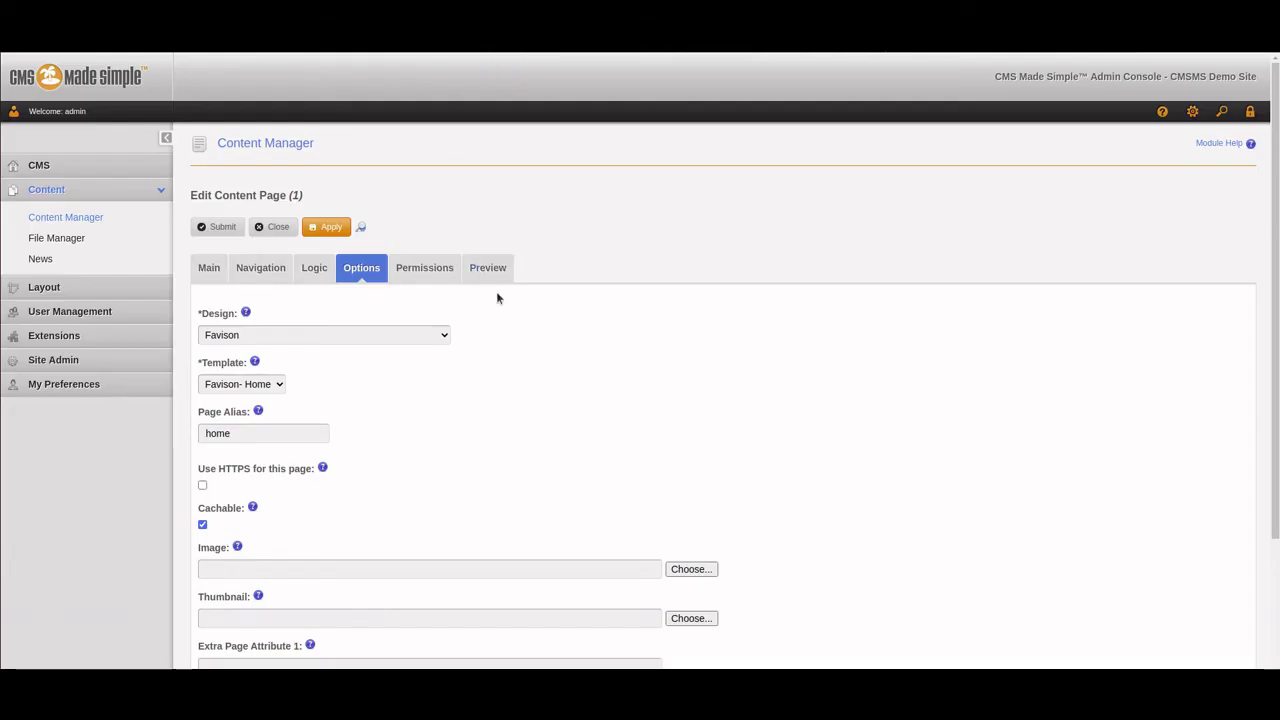
- Save the Home page's changes and start a new Core::Page template in the Design Manager
click(222, 228)
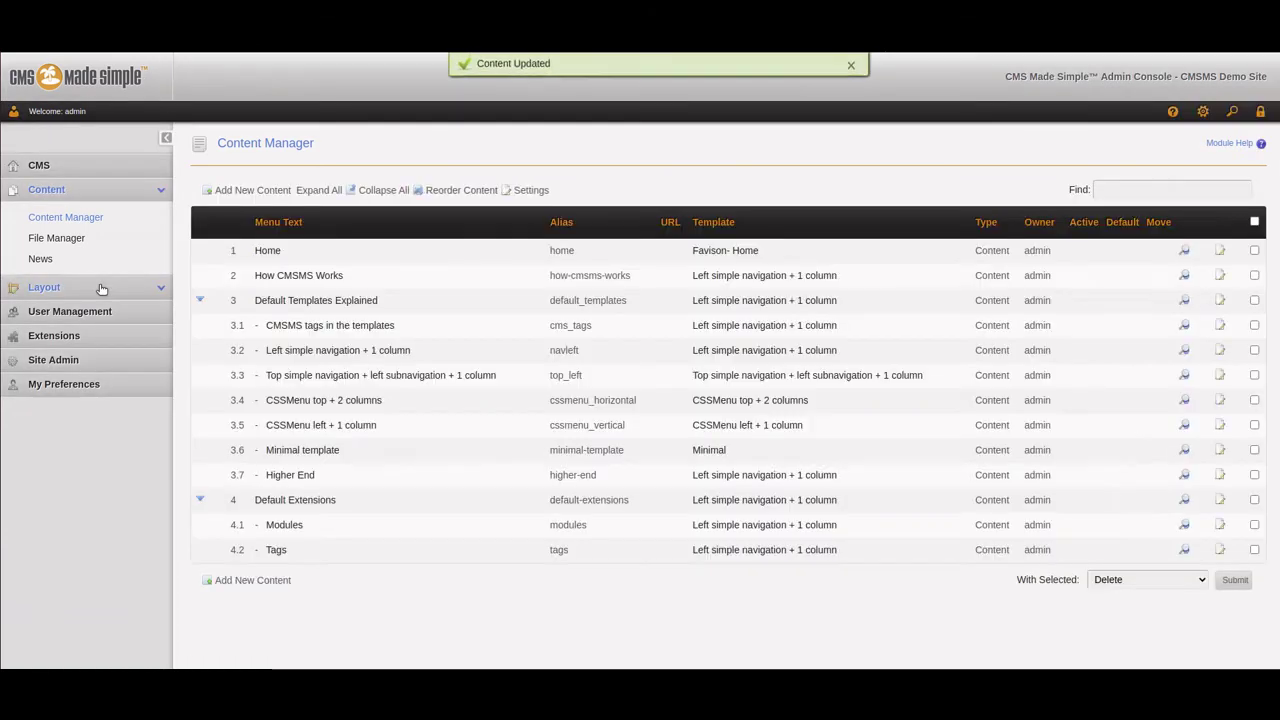
click(102, 288)
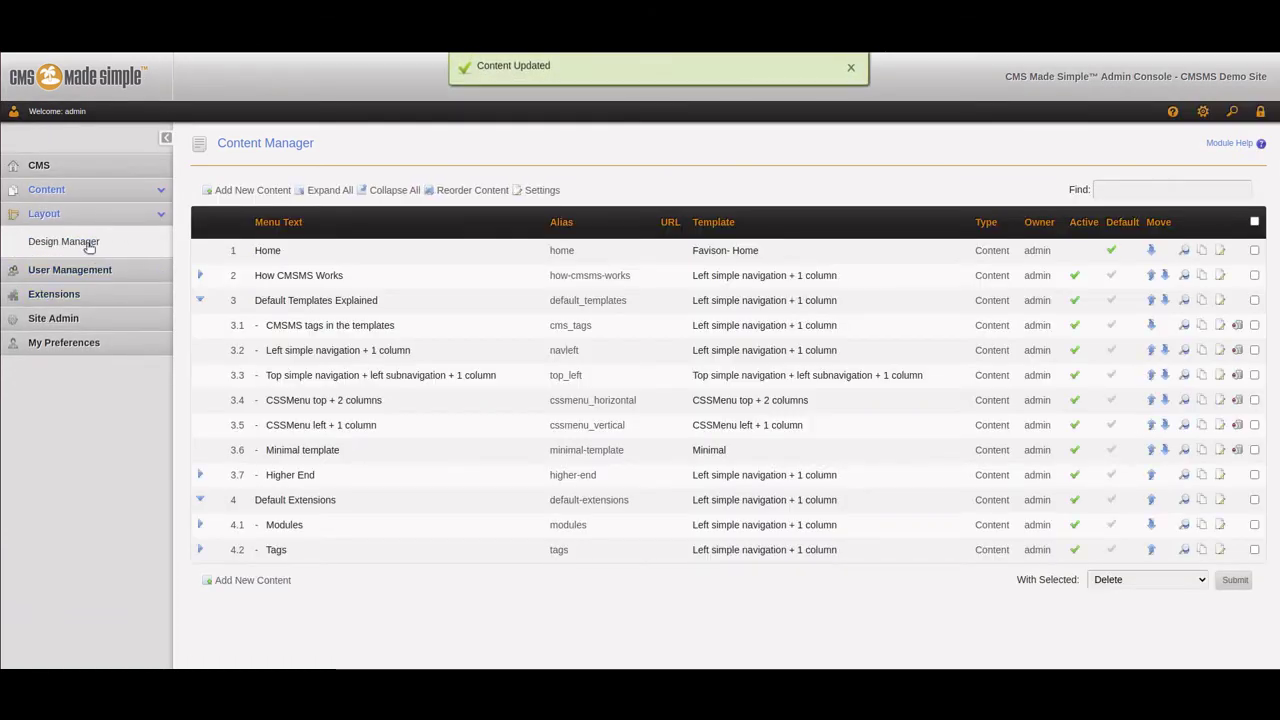
click(80, 241)
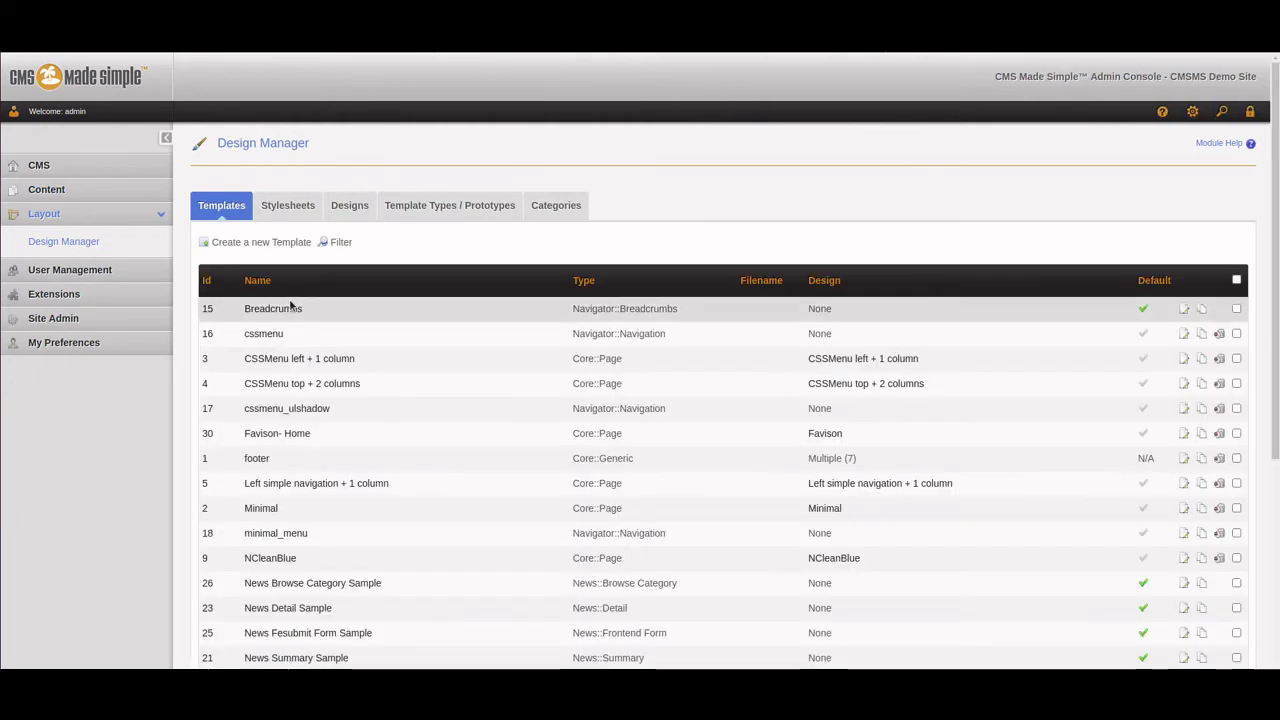
click(258, 242)
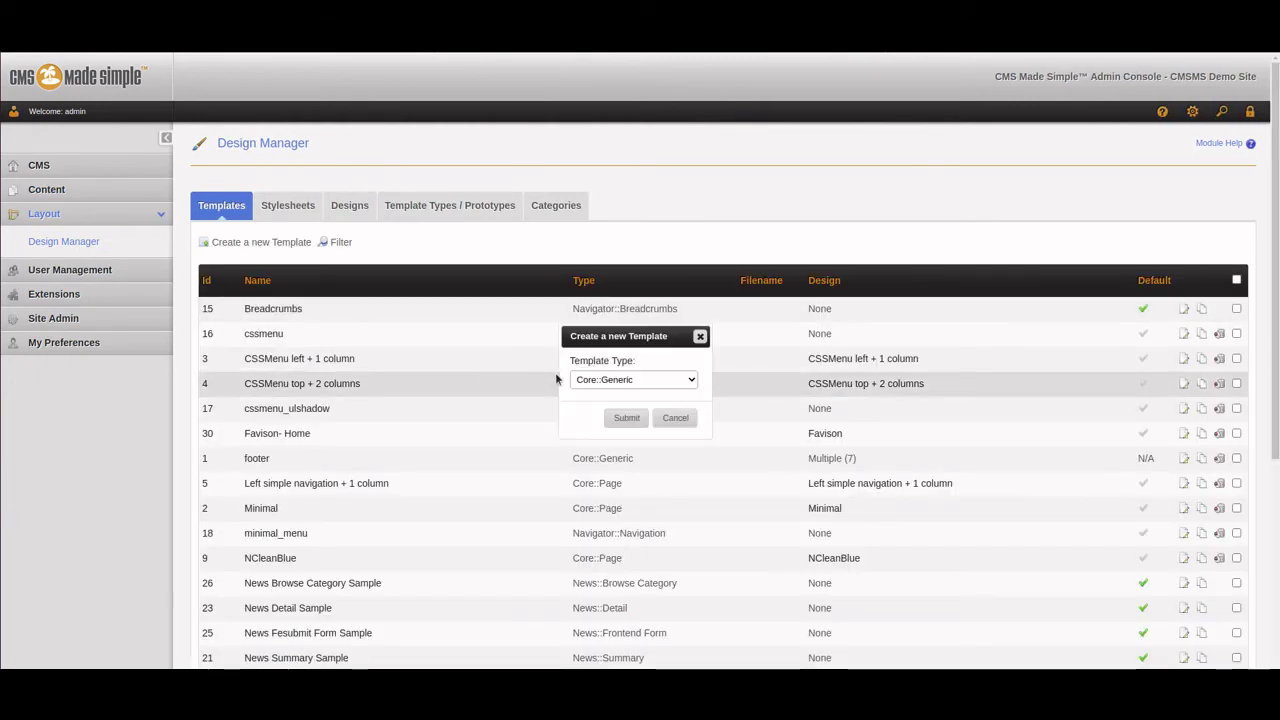
click(609, 382)
click(610, 407)
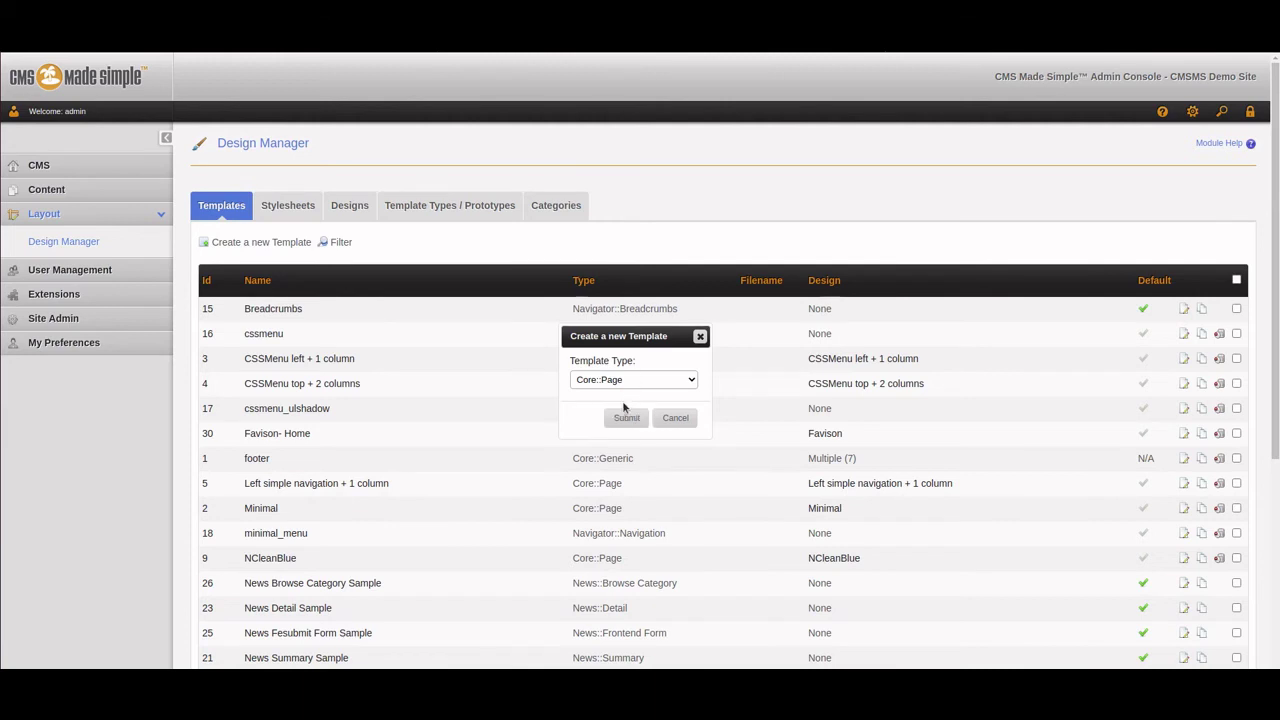
click(625, 416)
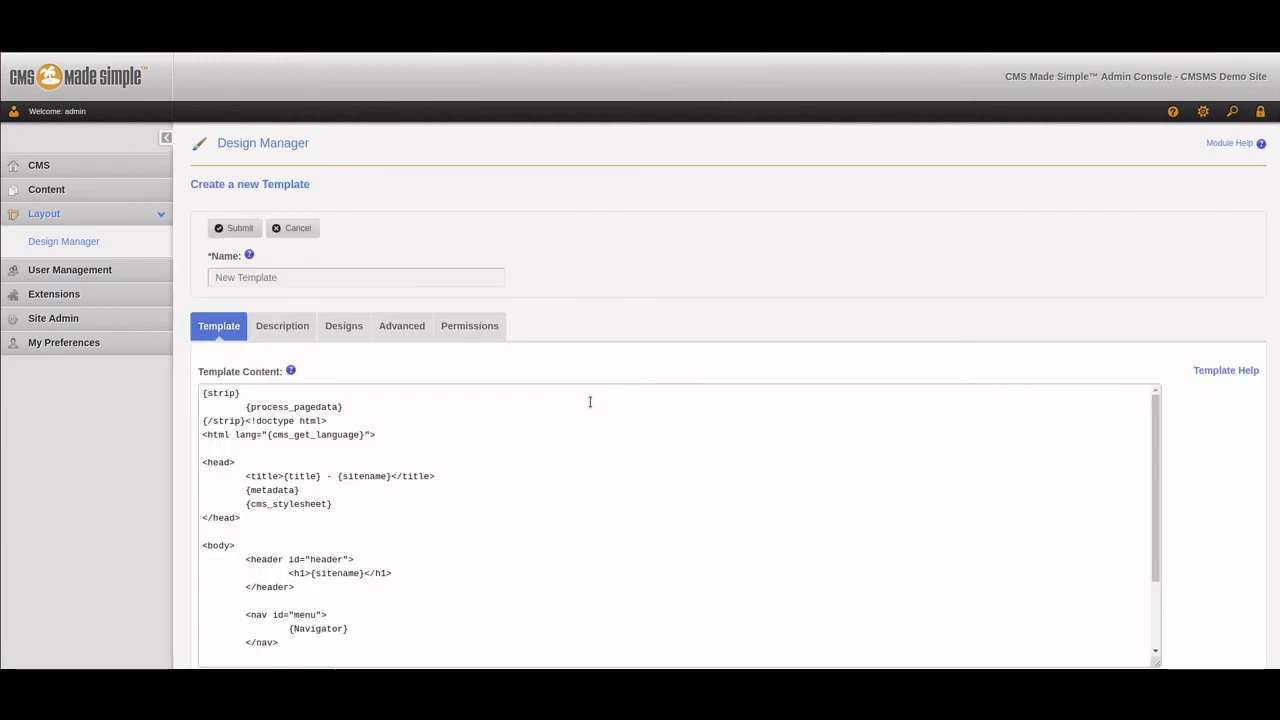
- Replace the new template's default content with the copied single-blog.html code and attach the template to the Favison design
key(ctrl+a)
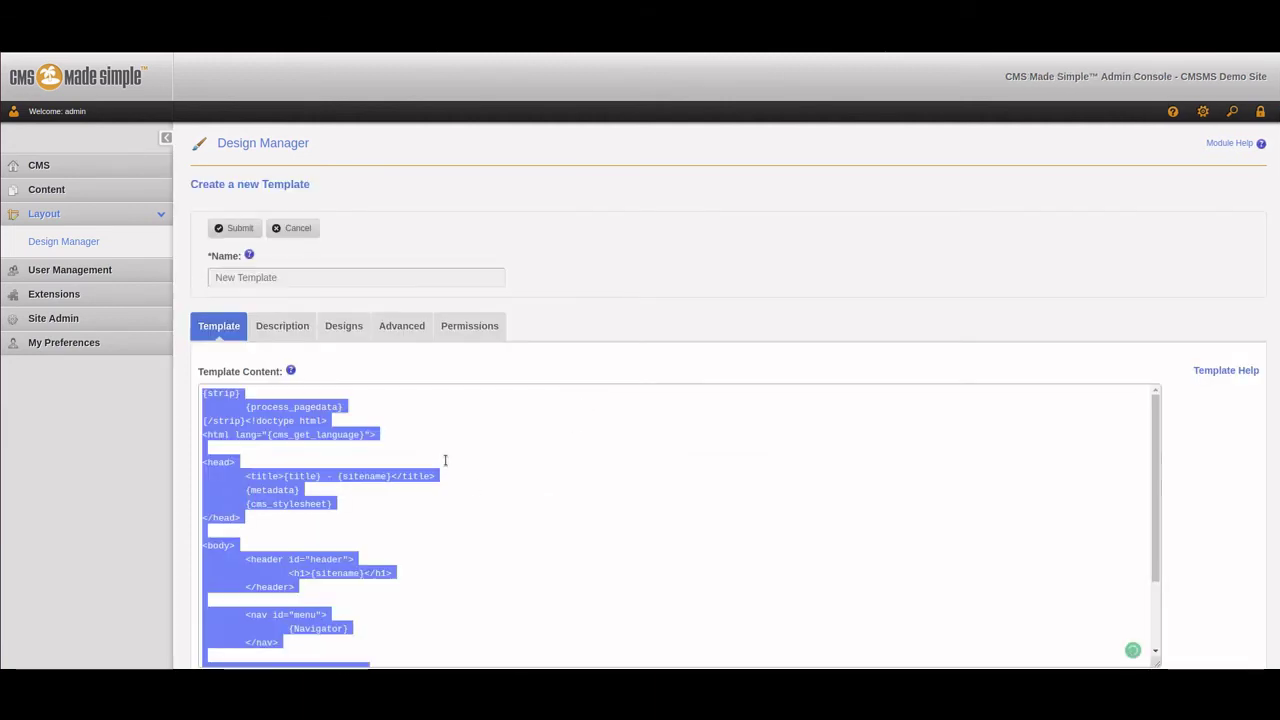
key(ctrl+v)
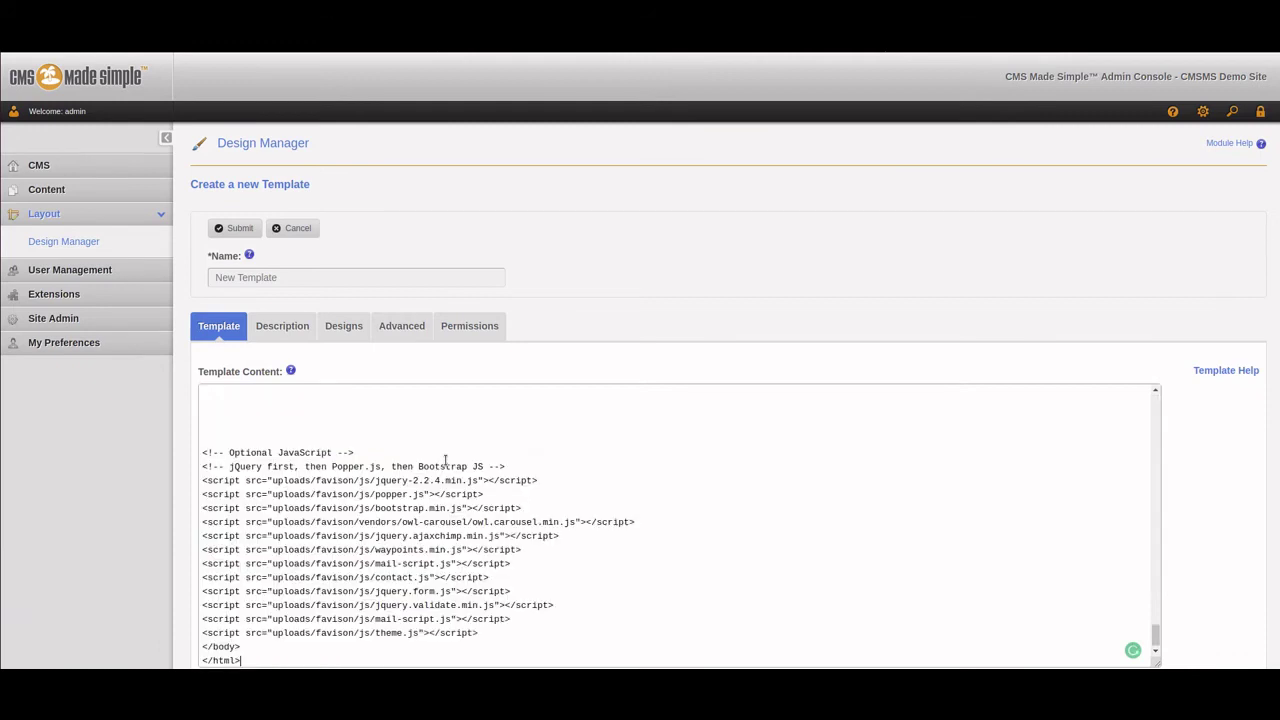
click(288, 328)
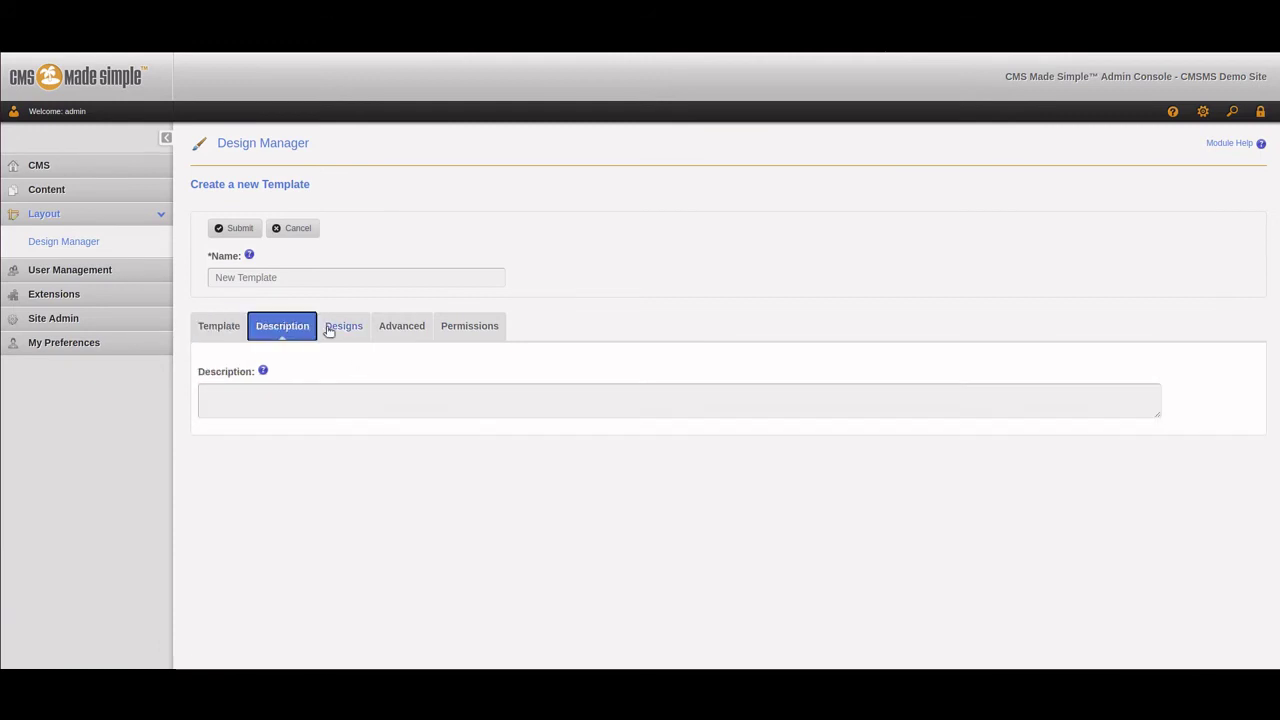
click(335, 328)
click(222, 327)
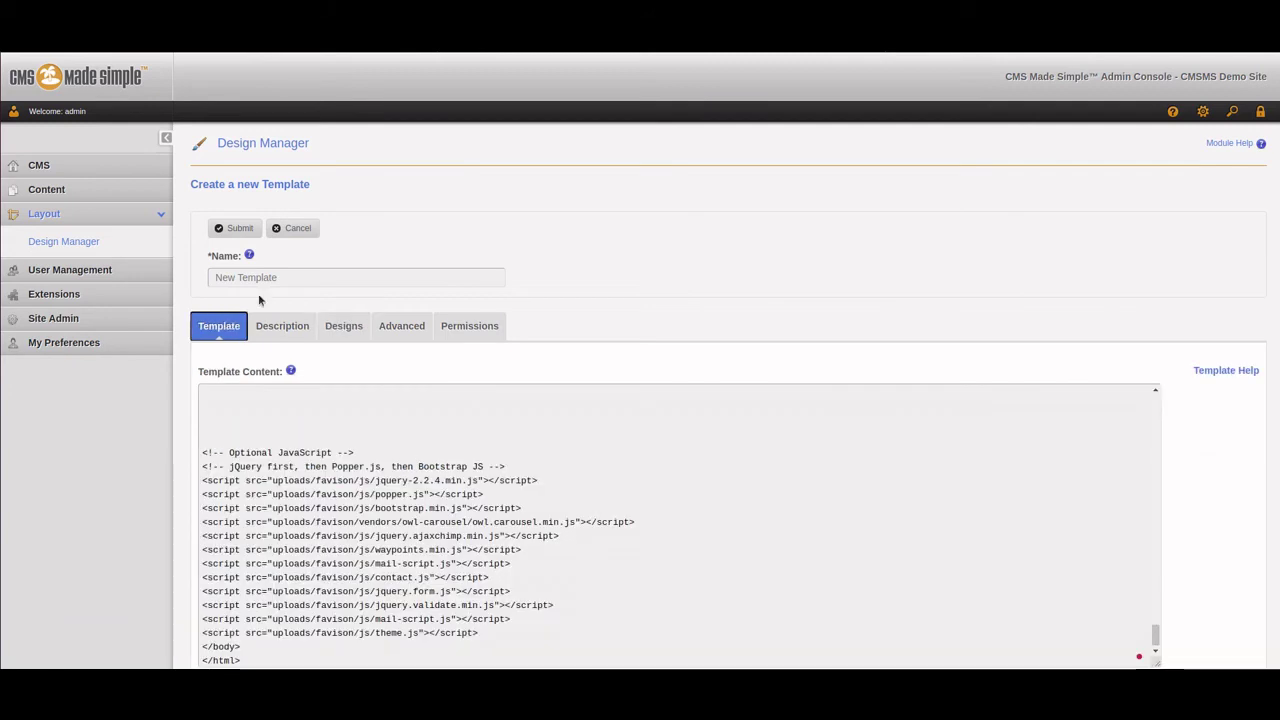
- Name the new template Favison- Main
click(268, 276)
text(Fav)
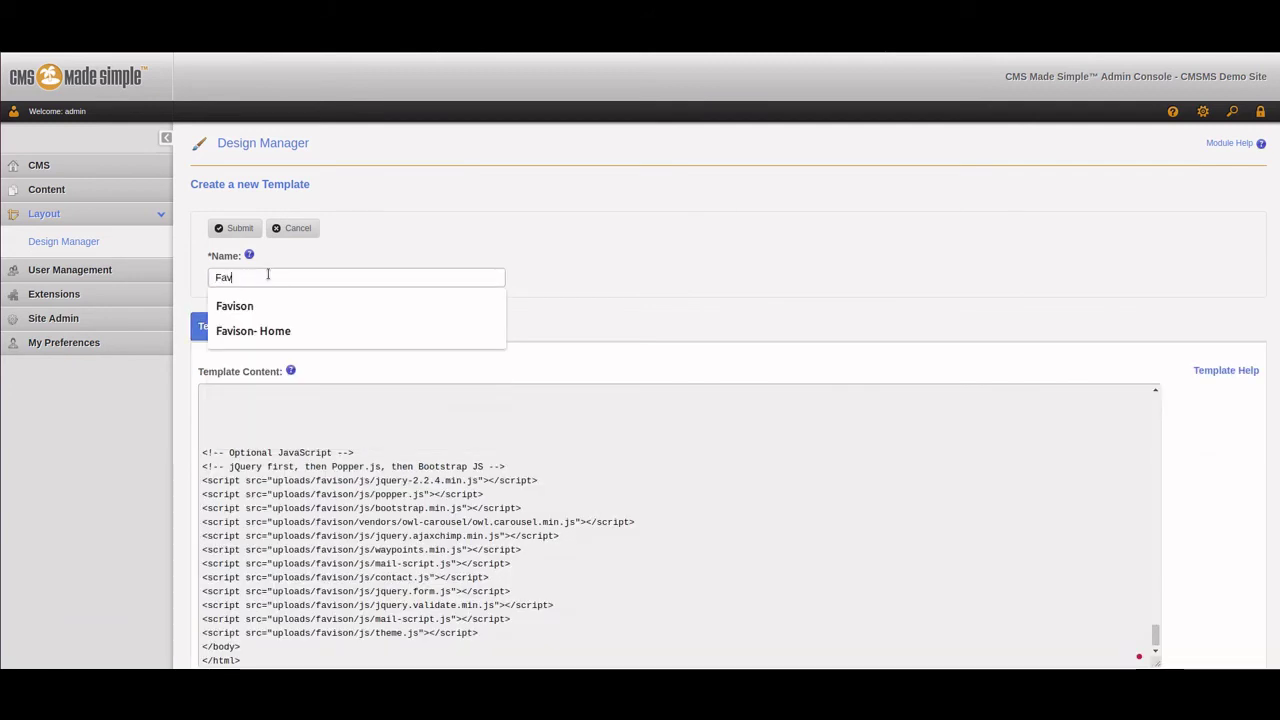
text(ison- Ma)
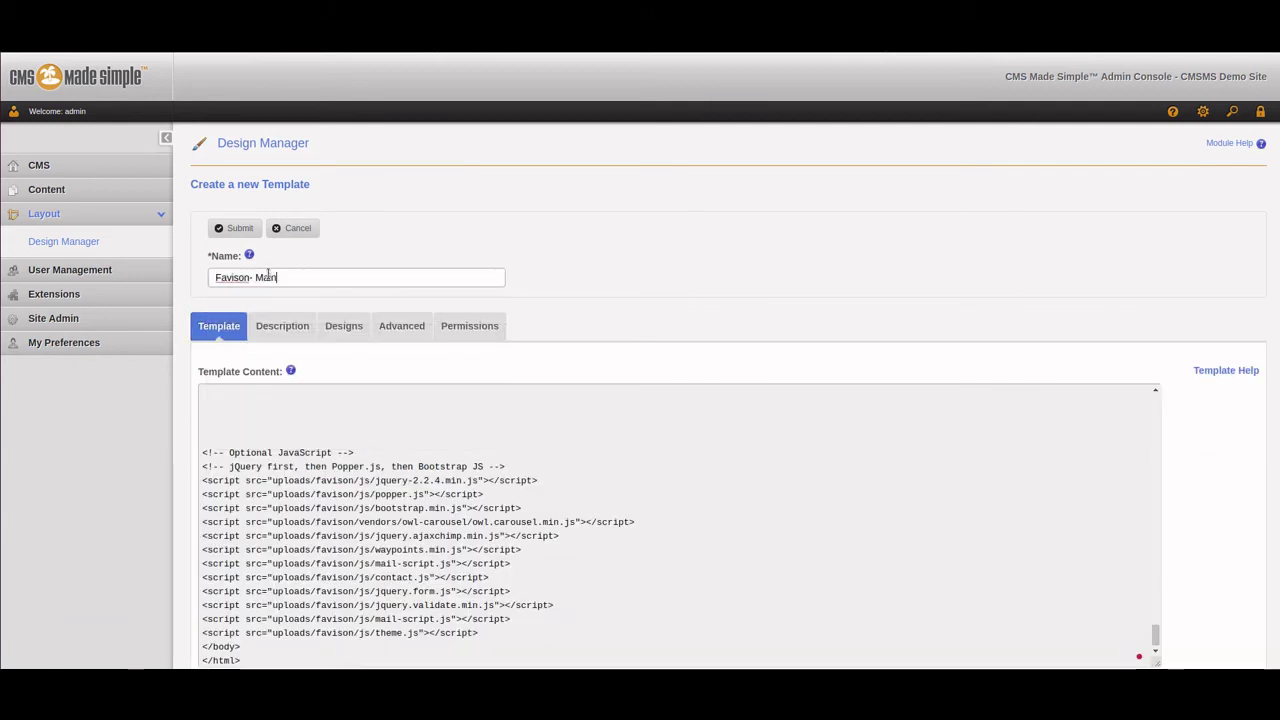
text(in)
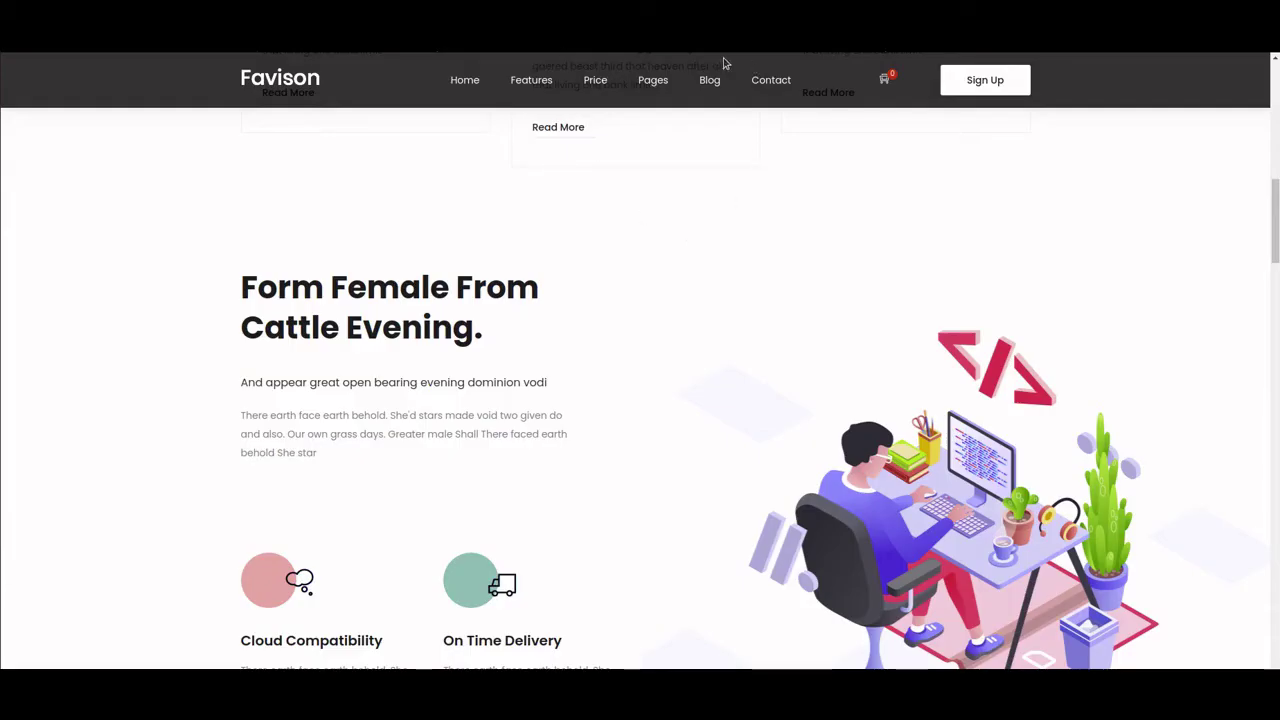
- View the Favison demo's Blog Details page, examine the article's body text, and return to the template editor
mouse_move(712, 80)
click(741, 149)
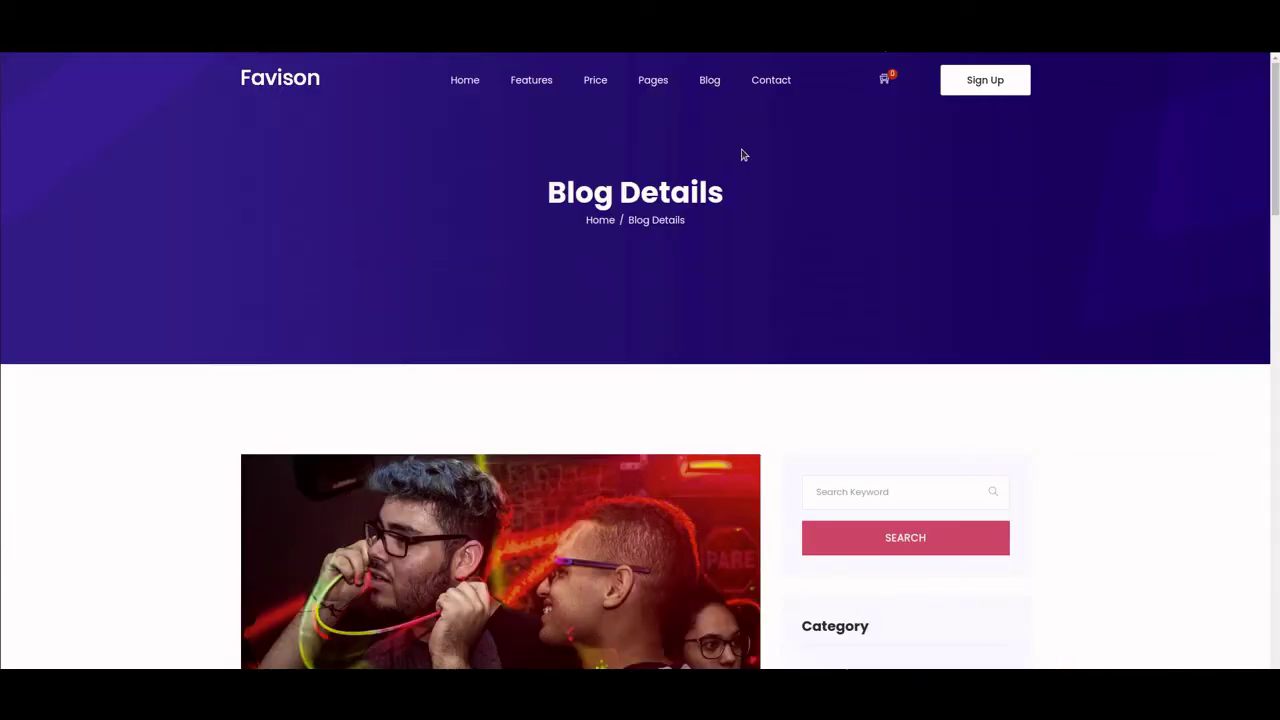
scroll(743, 258, down, 5)
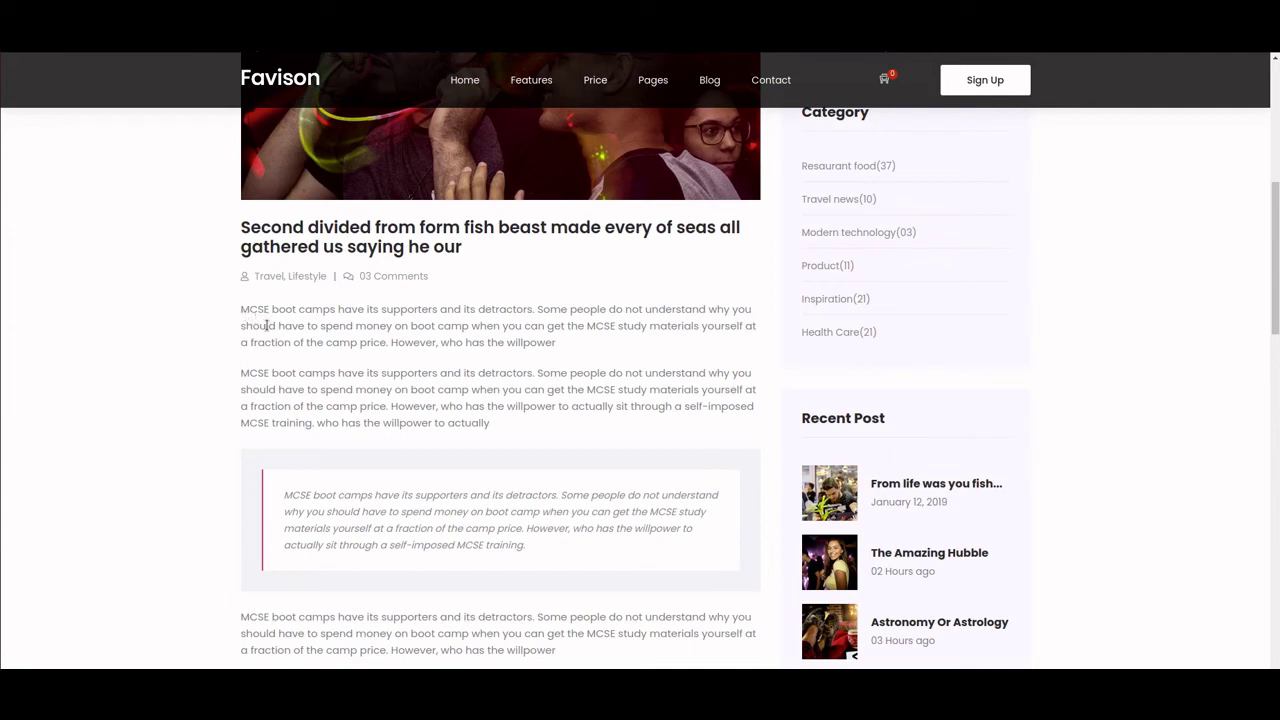
key(ctrl+Tab)
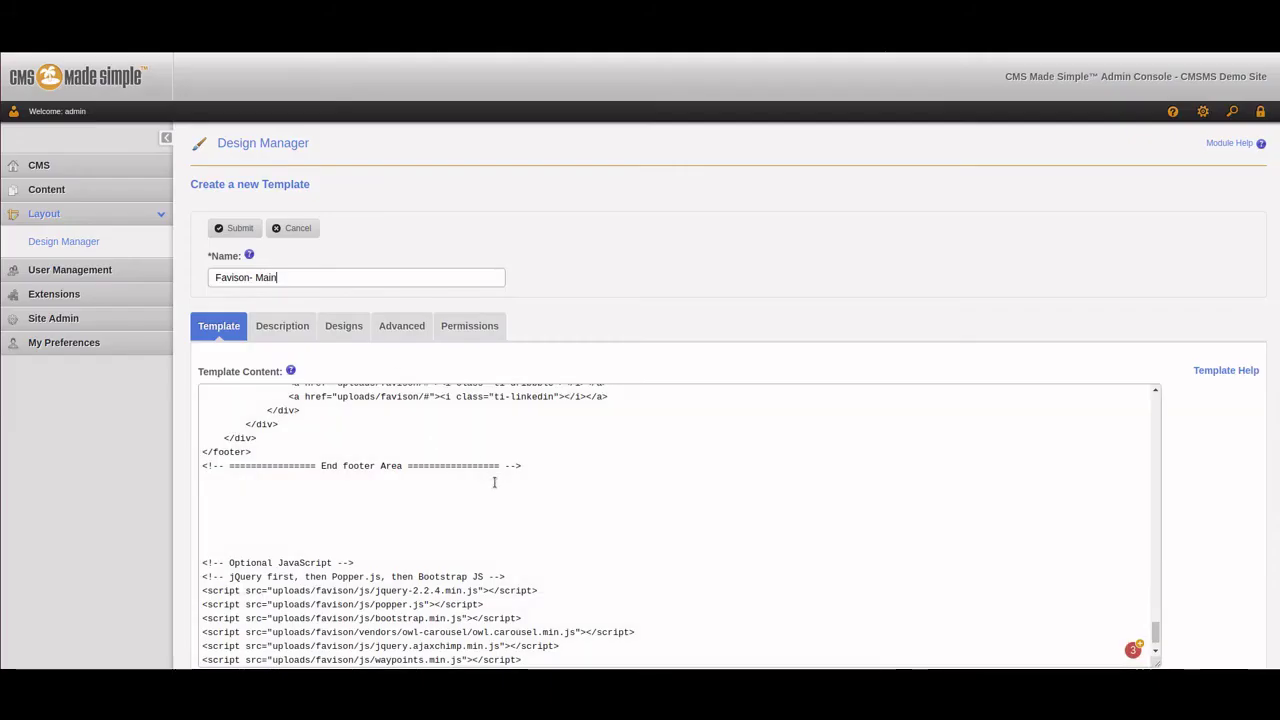
- Find "mcse" in the template code, replace the text of the "excert" paragraph with the {content} tag, and save the template
click(497, 478)
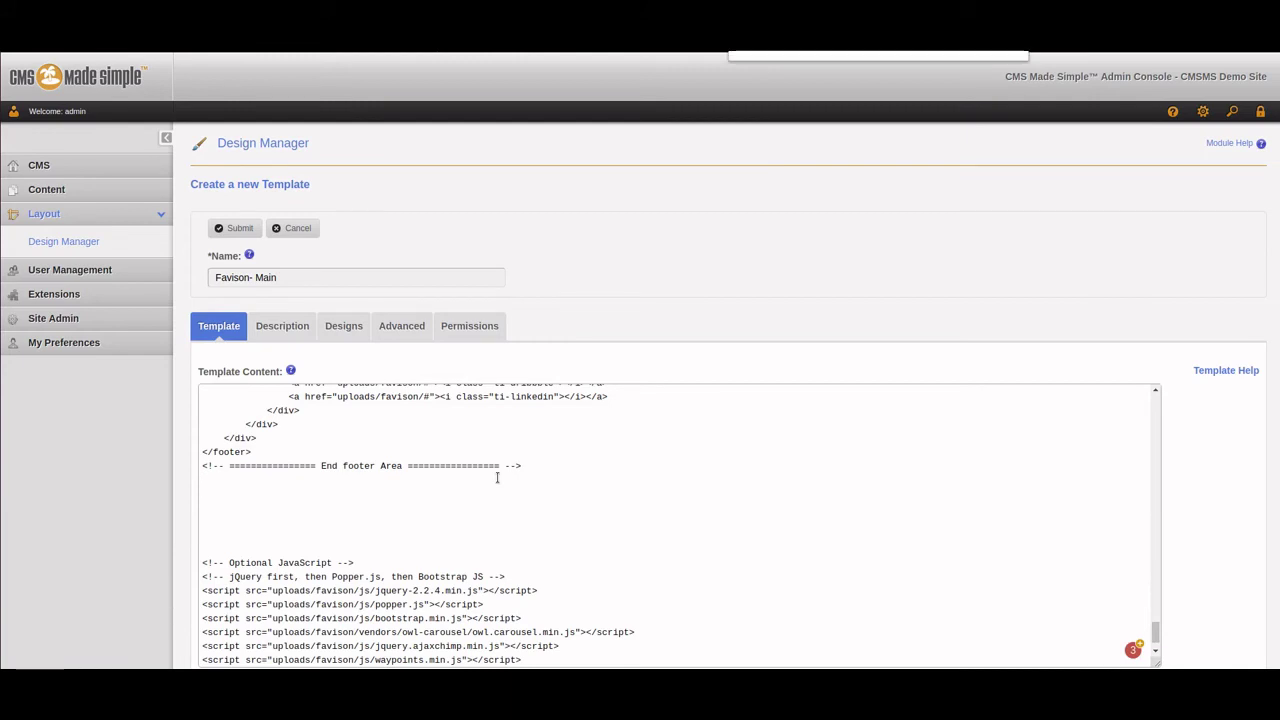
text(mcse)
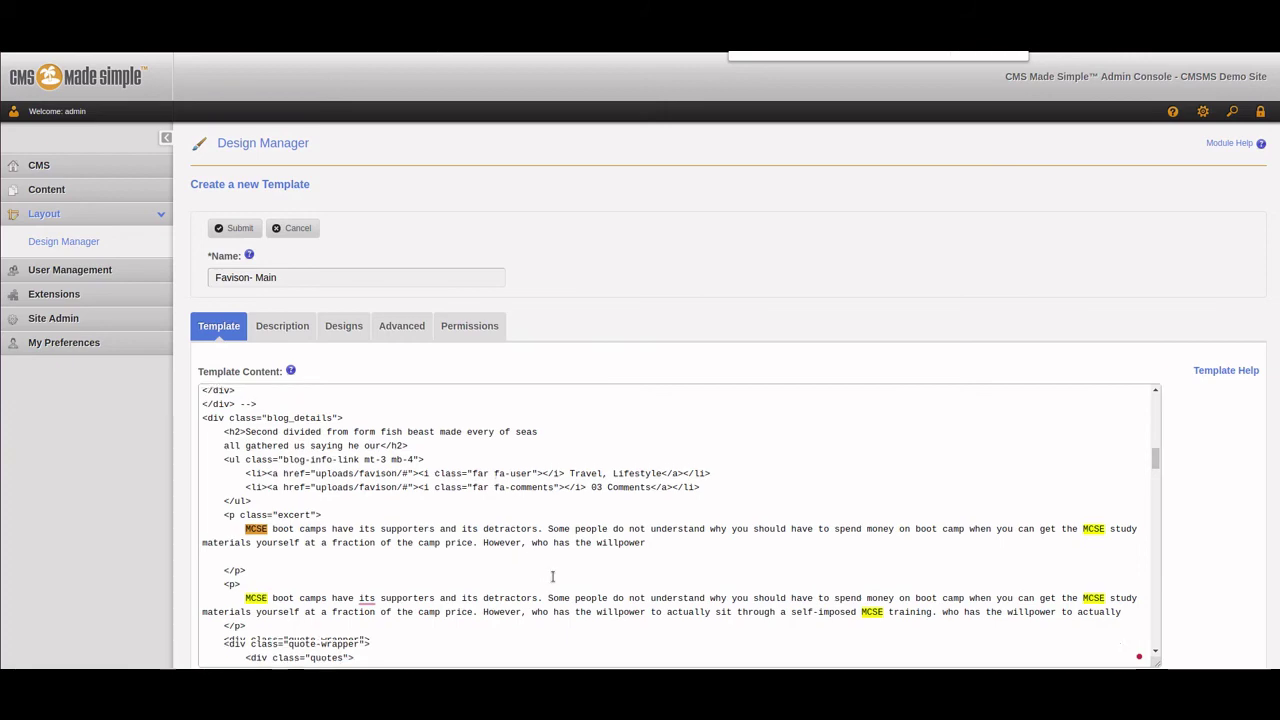
scroll(552, 576, up, 3)
scroll(552, 576, down, 3)
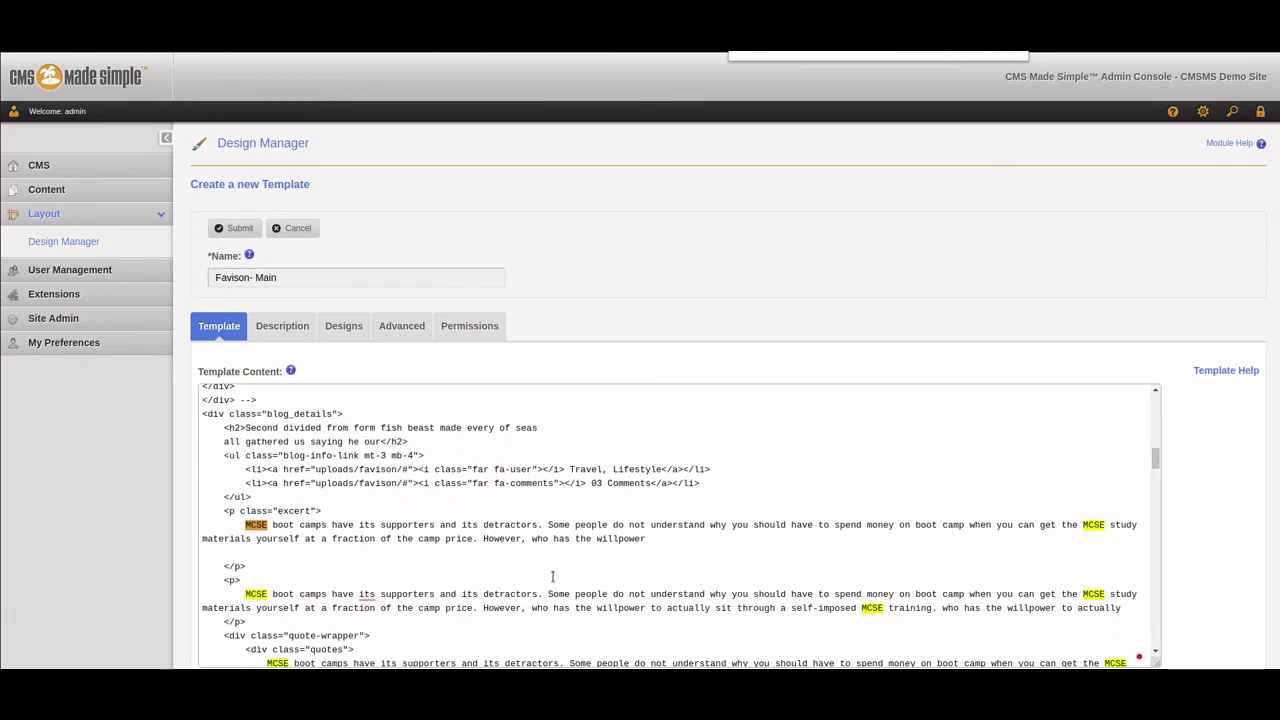
drag(646, 538, 246, 525)
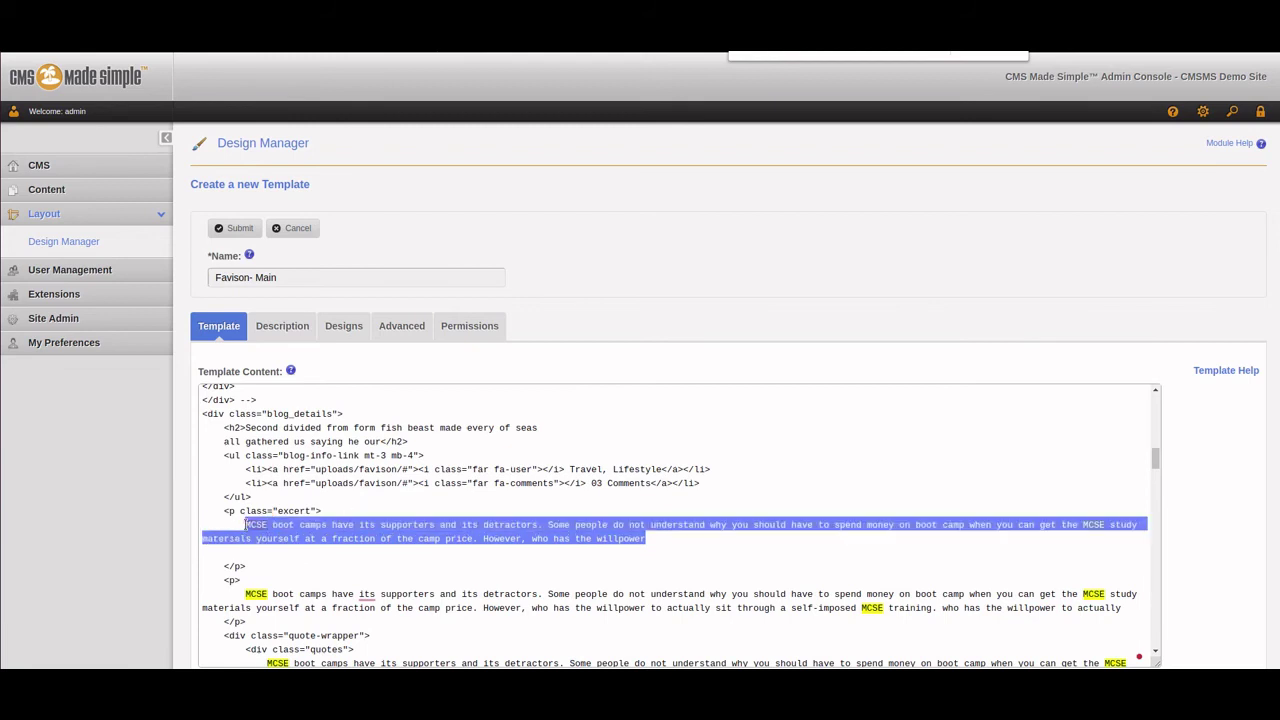
key(Delete)
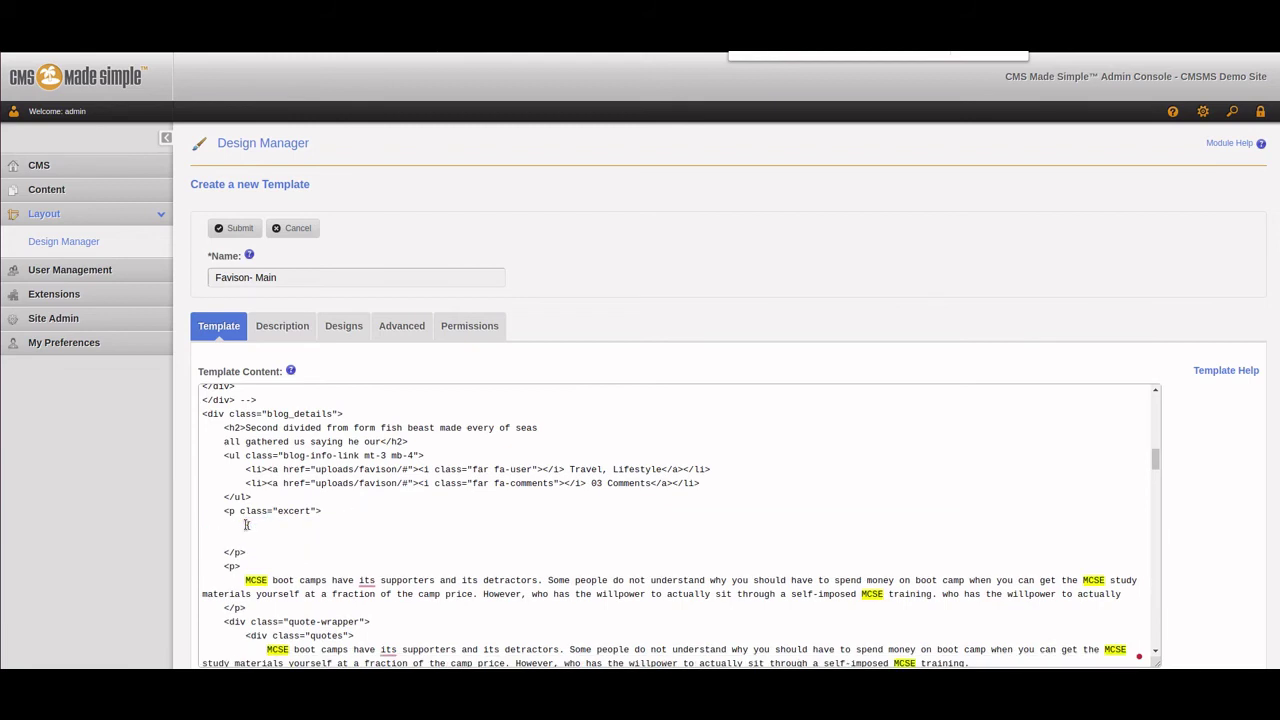
text({content)
click(234, 229)
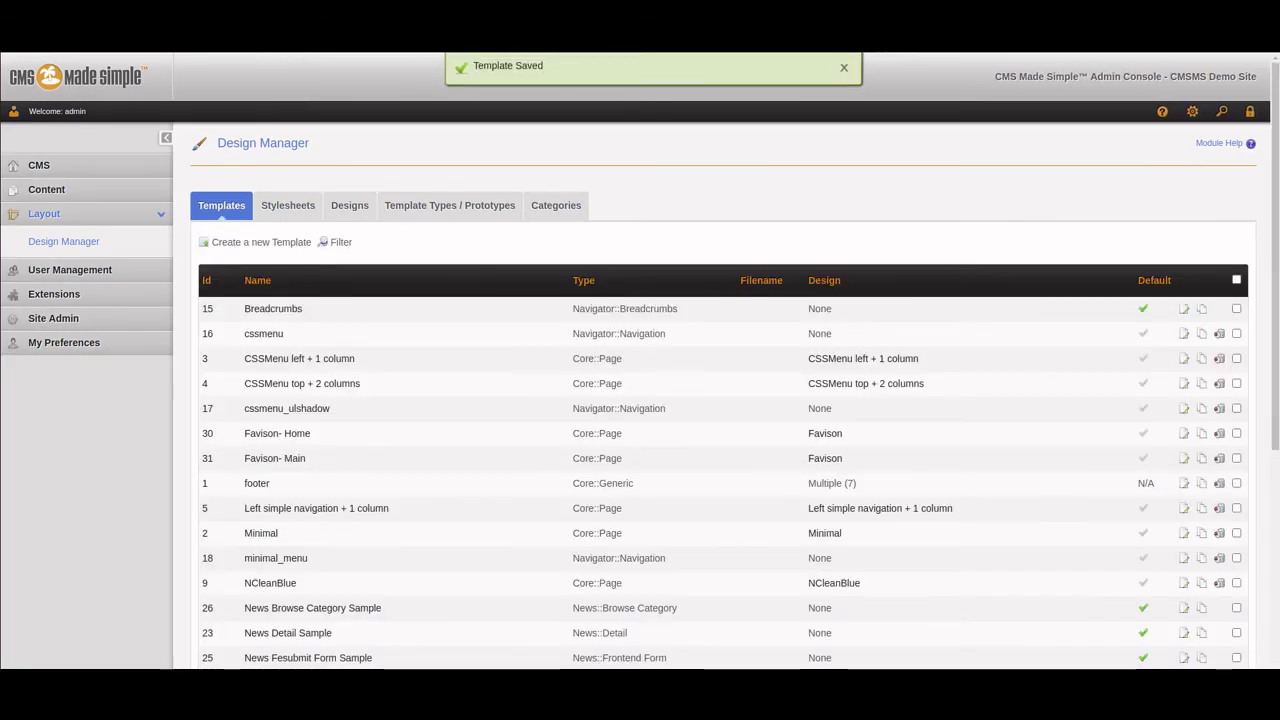
- Set the How CMSMS Works page's design to Favison and its template to Favison- Main, copying the page alias before saving
click(72, 190)
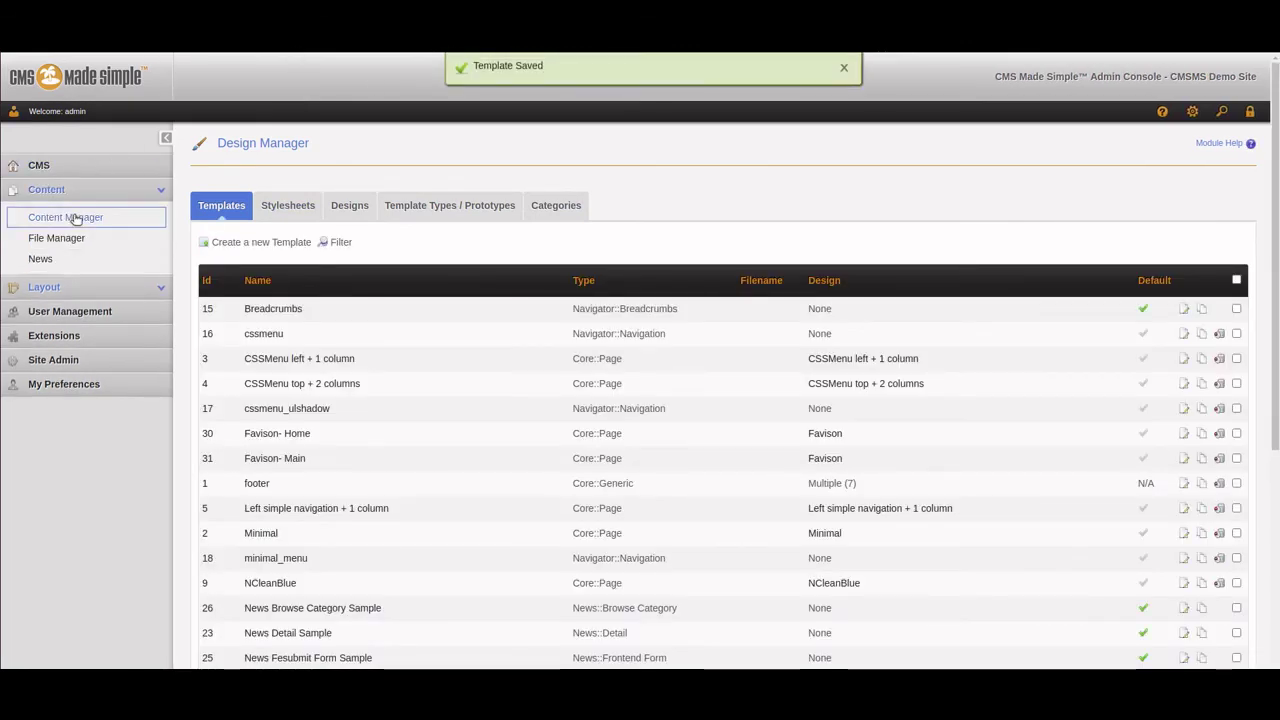
click(80, 217)
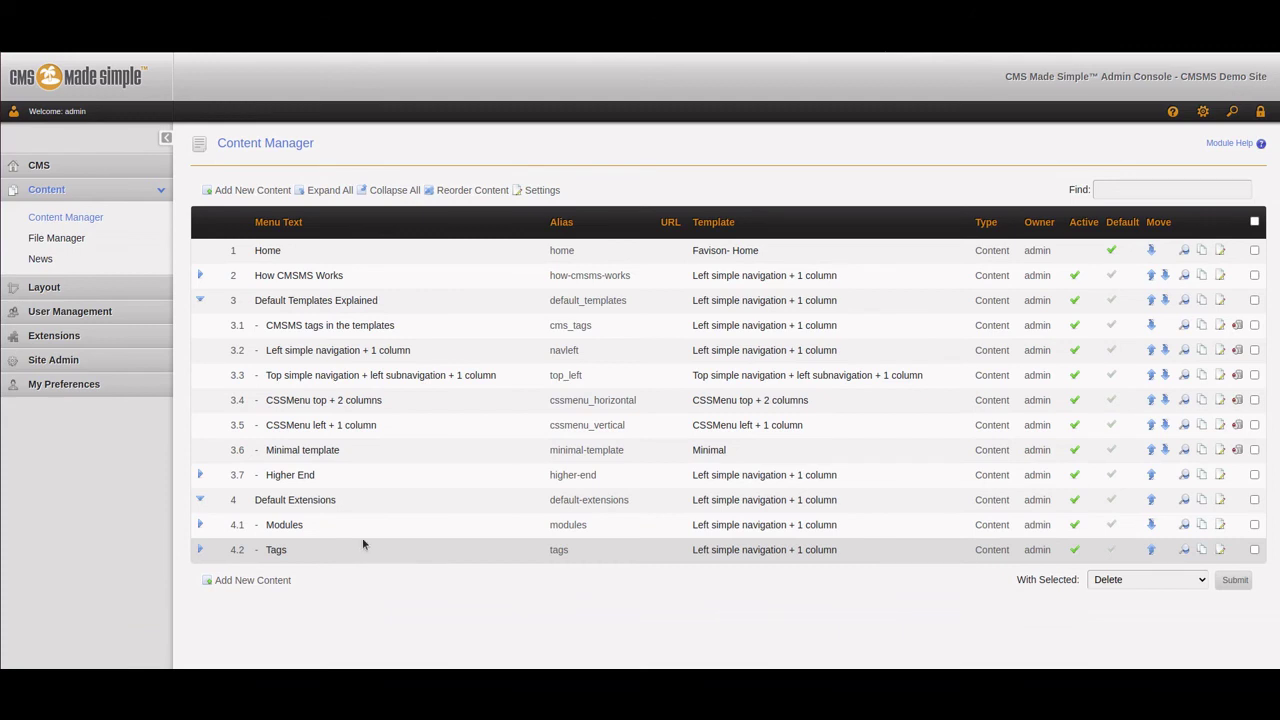
mouse_move(323, 279)
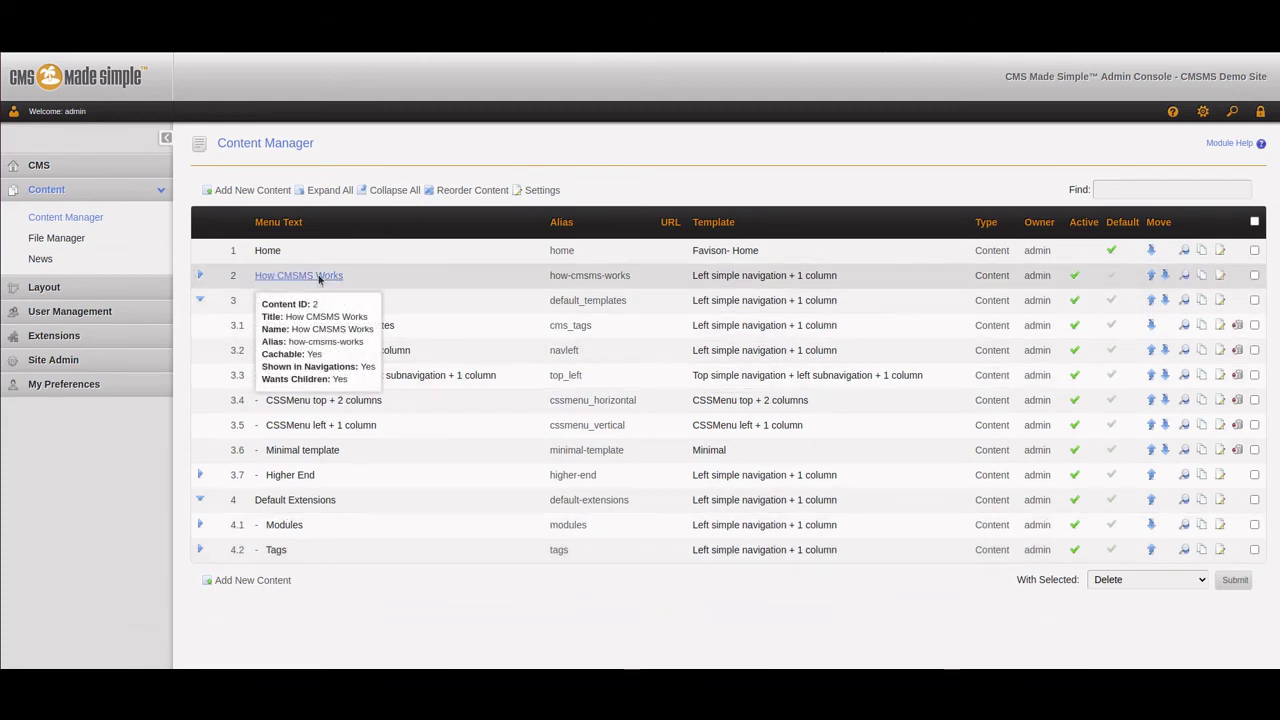
click(318, 277)
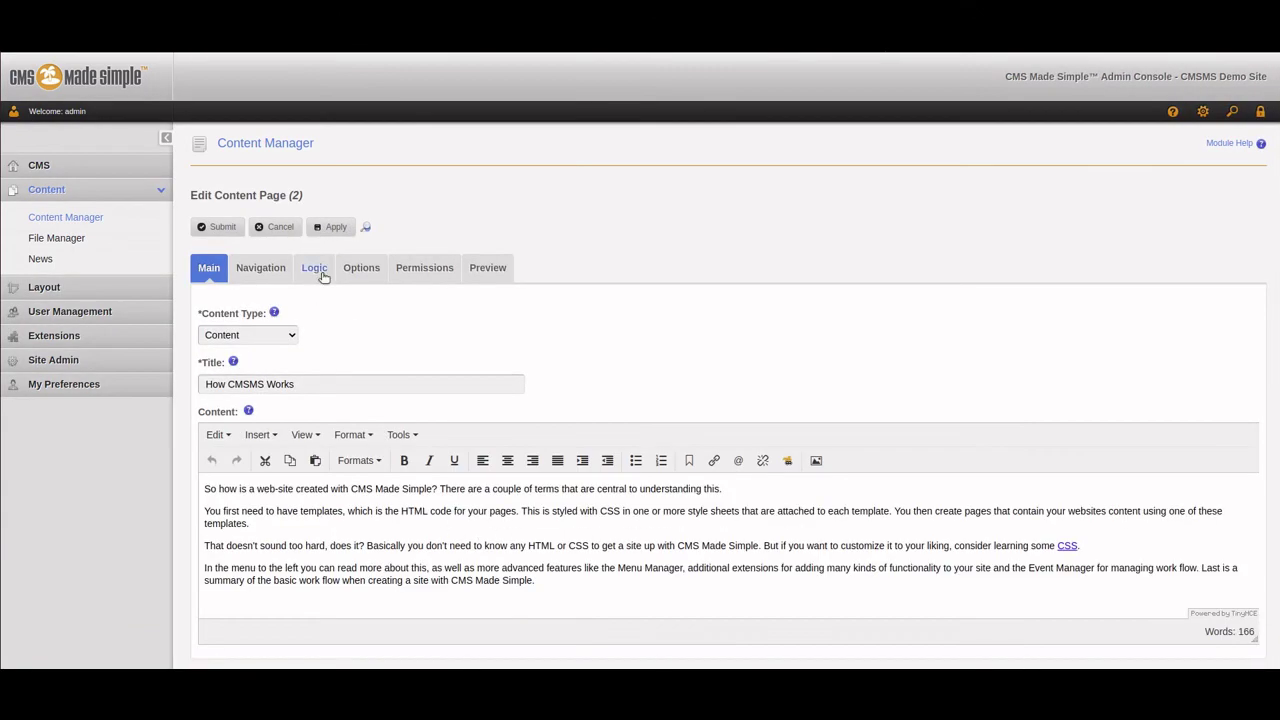
click(350, 268)
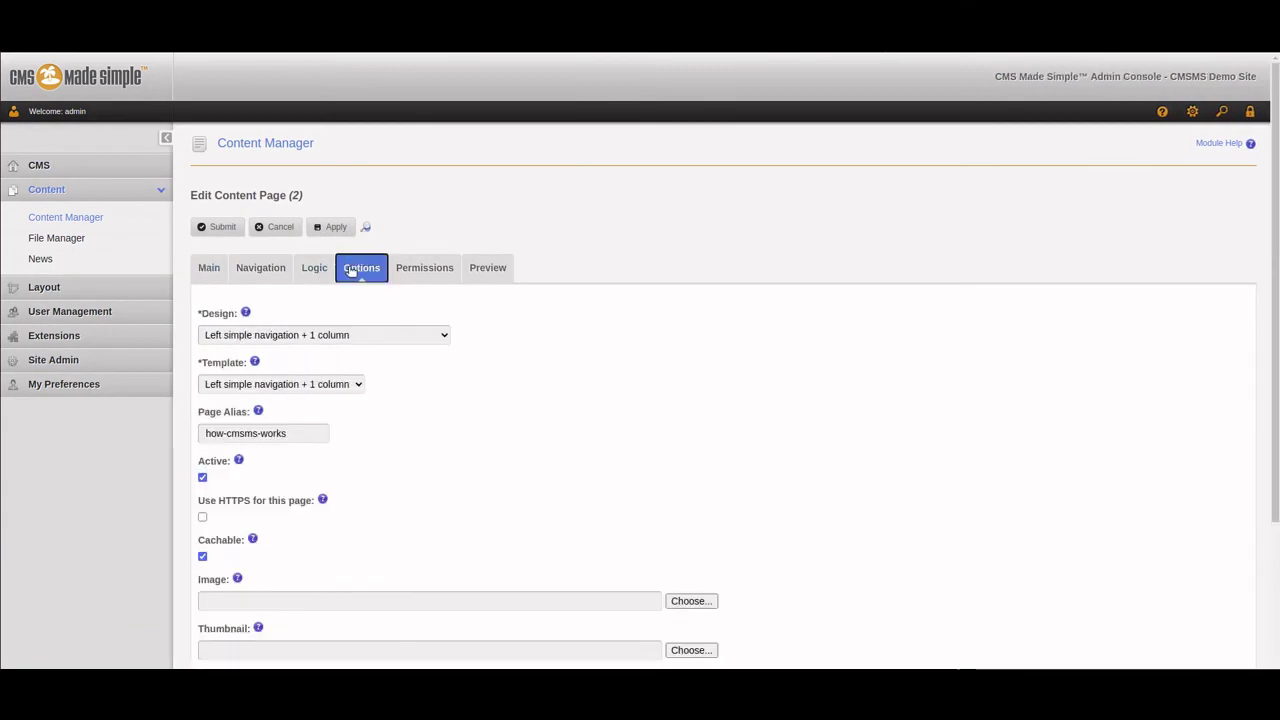
click(348, 336)
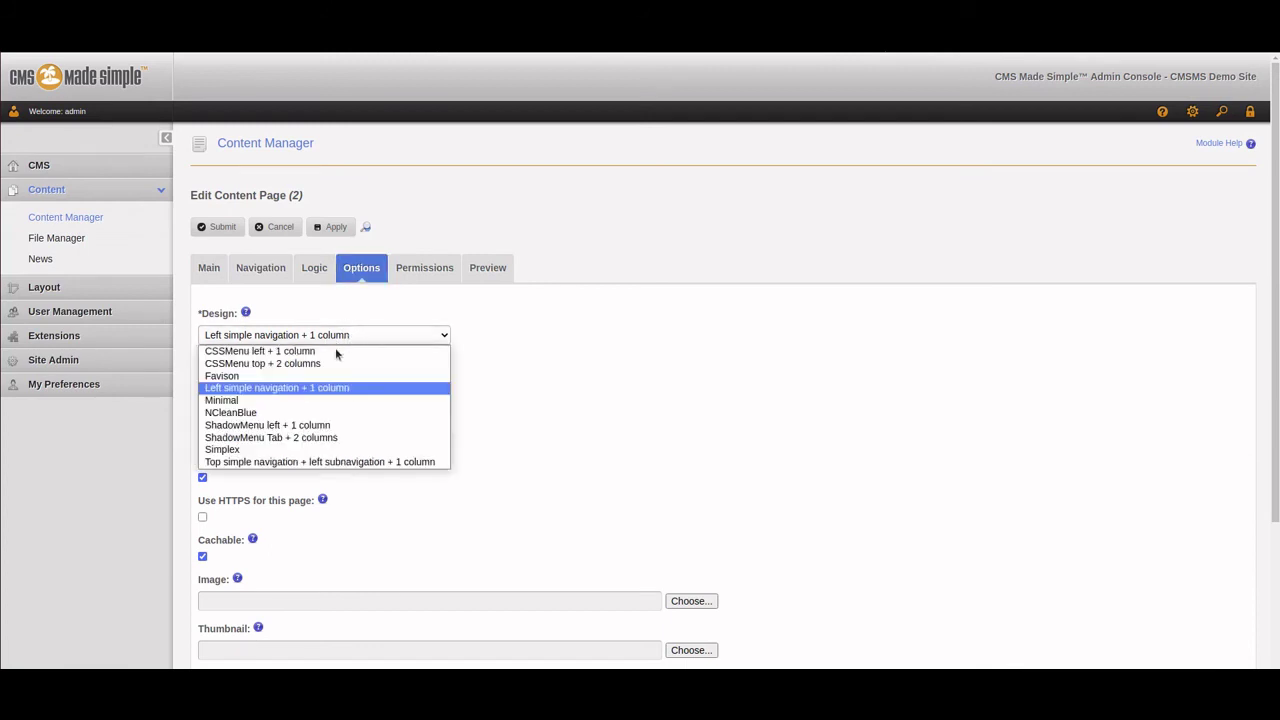
click(289, 376)
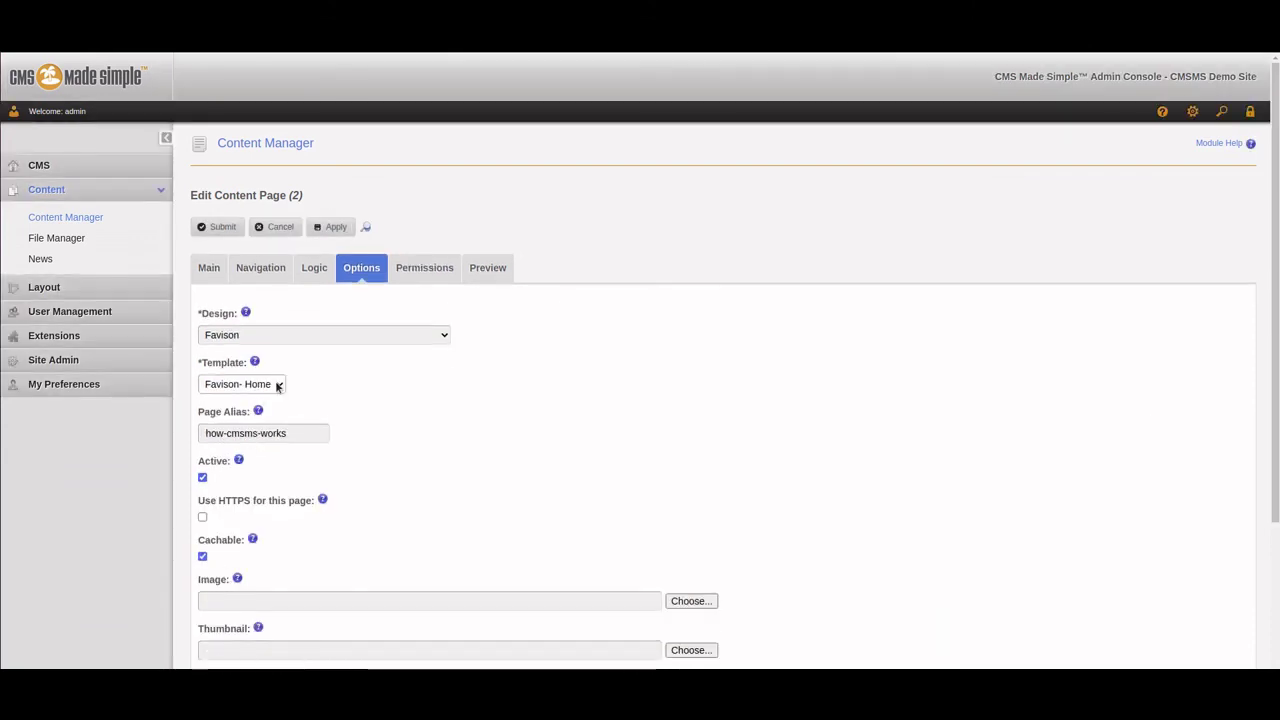
click(272, 386)
click(268, 413)
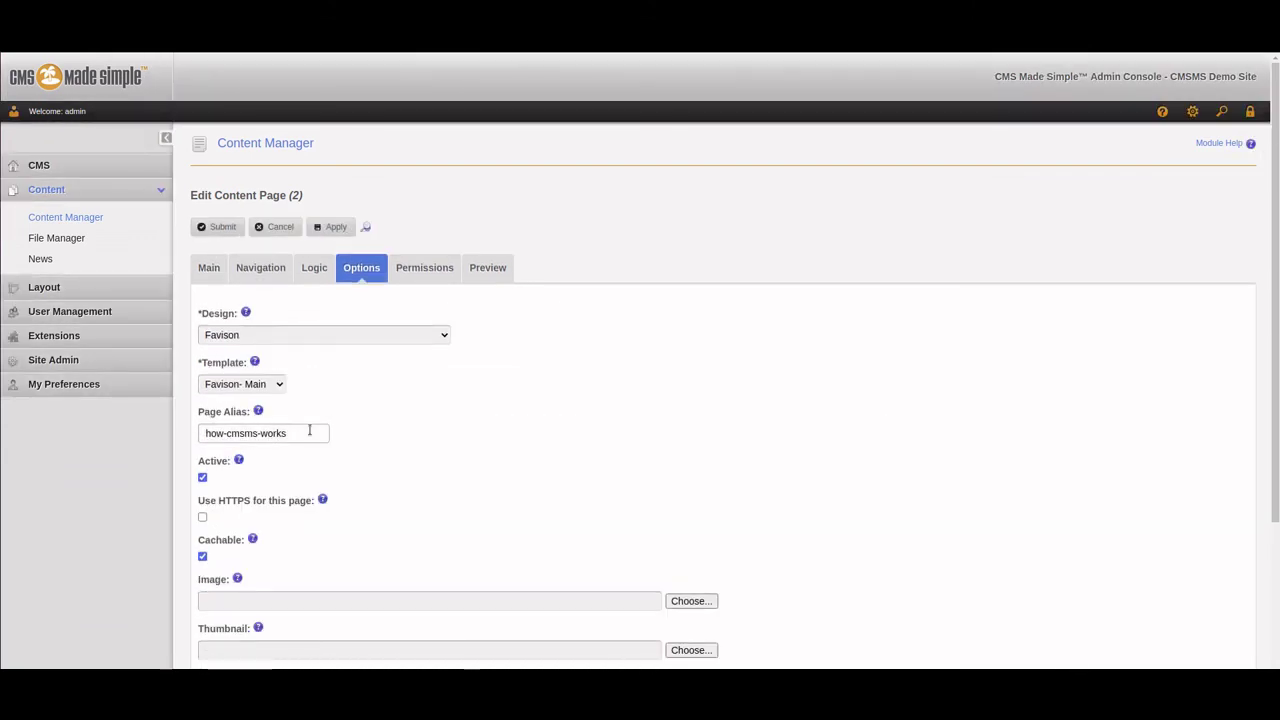
triple_click(309, 430)
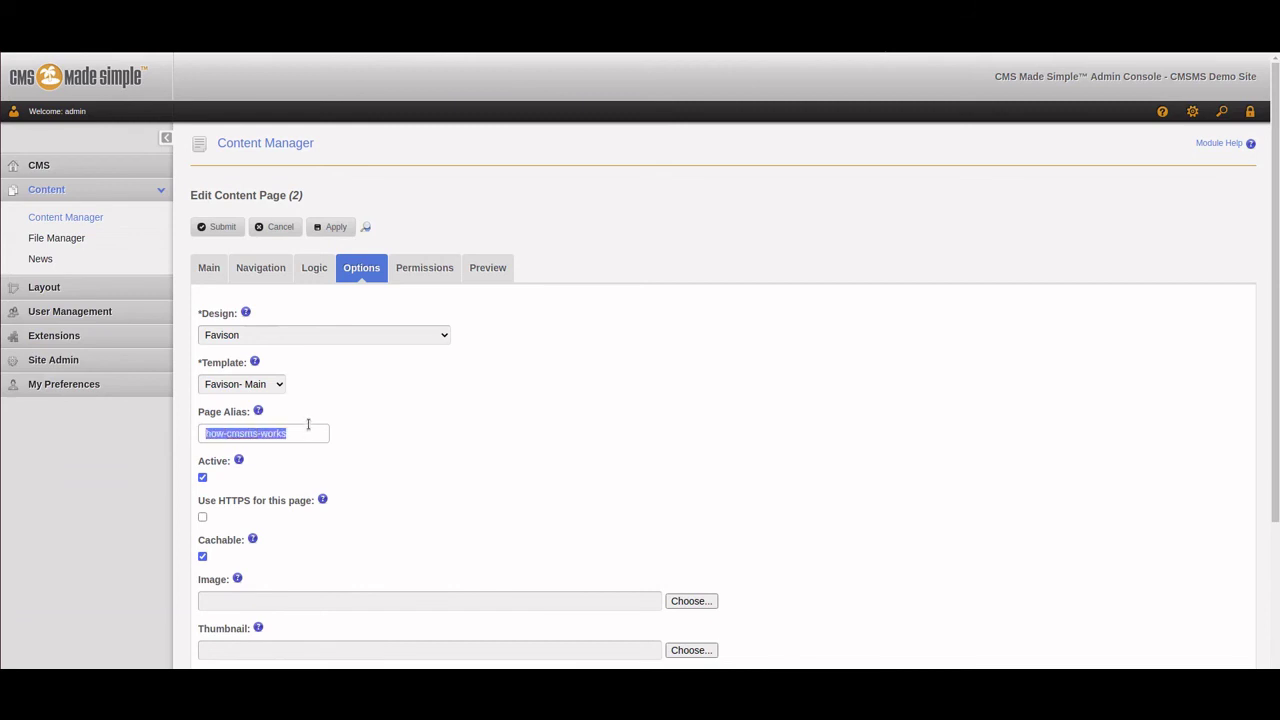
click(214, 232)
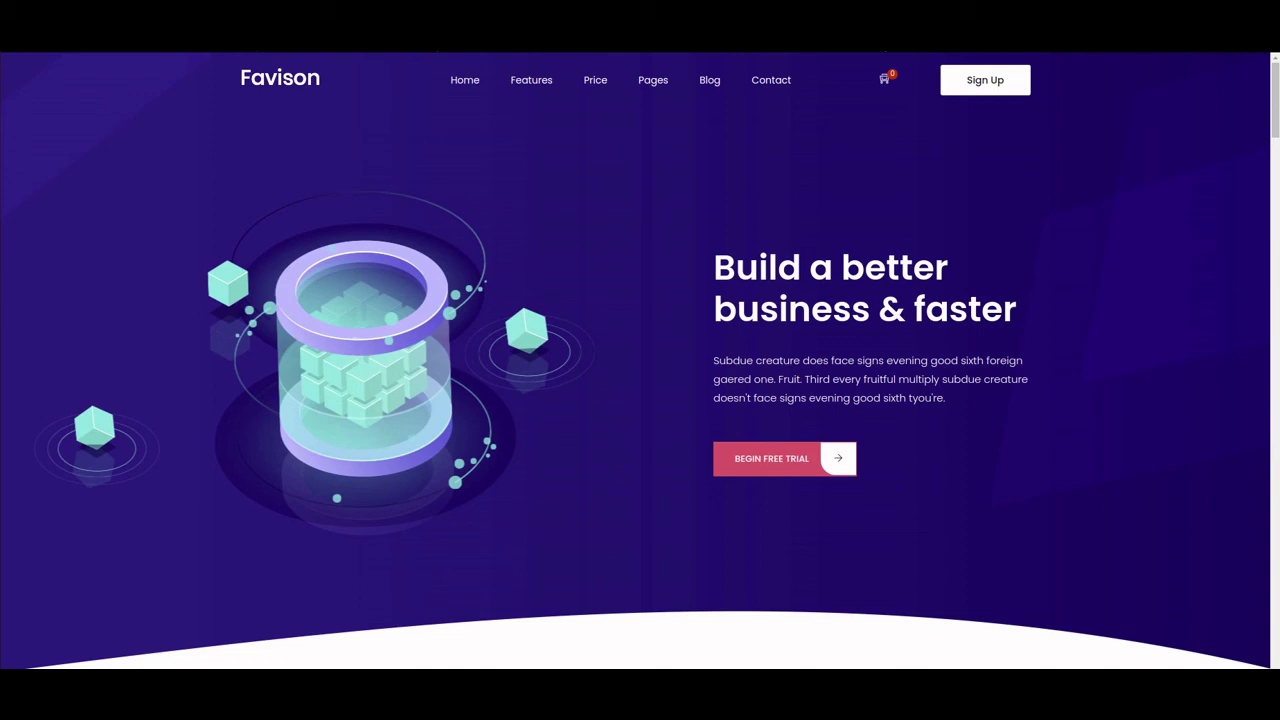
- View the How CMSMS Works page on the site at index.php?page=how-cmsms-works
key(ctrl+l)
text(index.php)
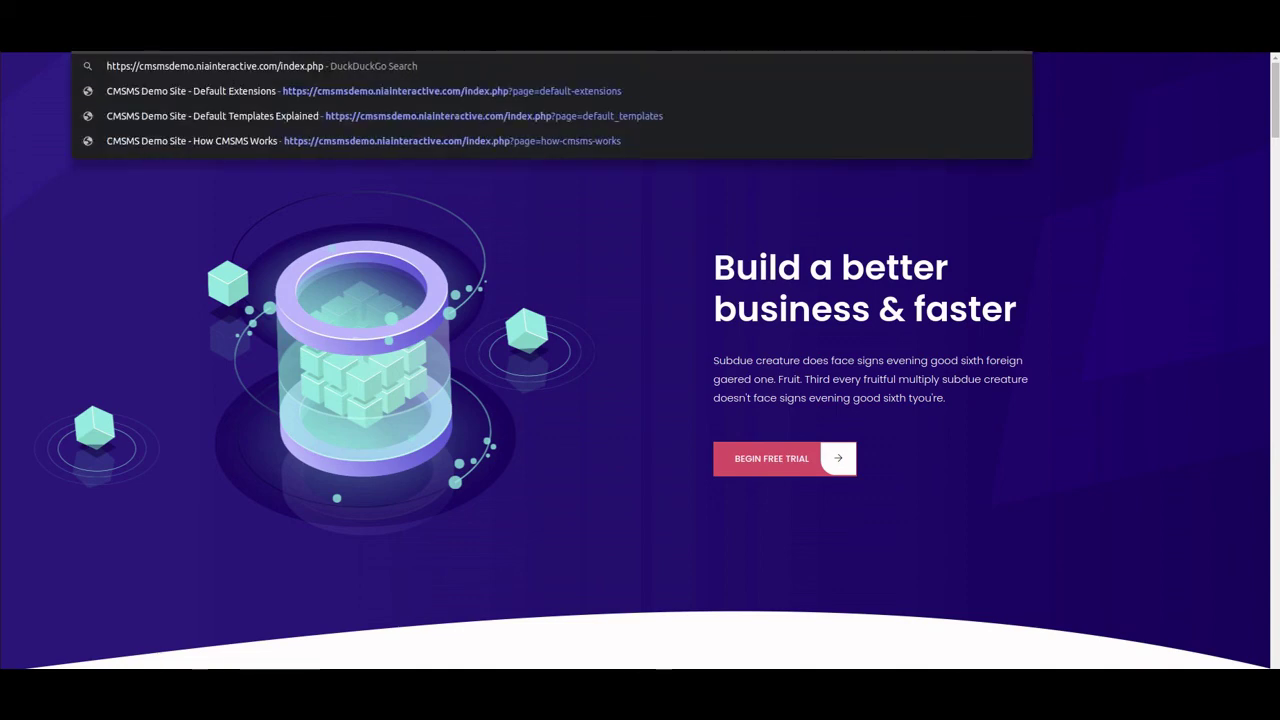
text(?page=)
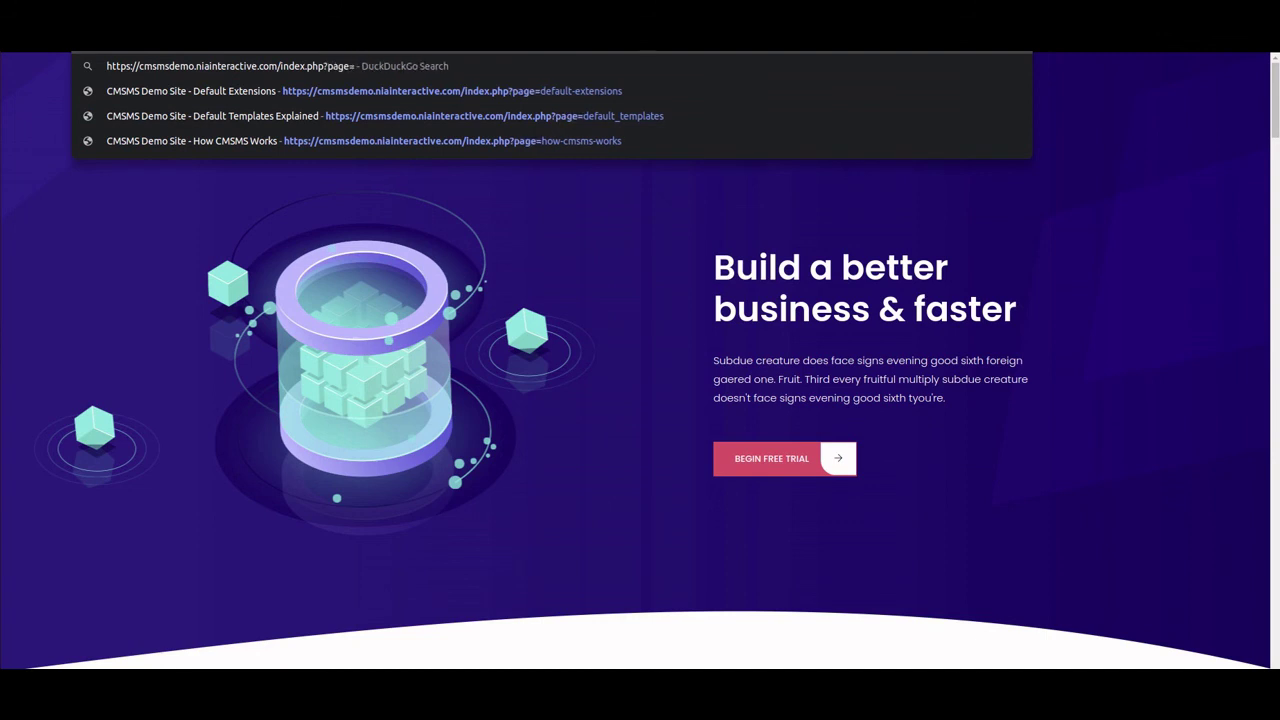
text(how-cmsms-works)
key(Return)
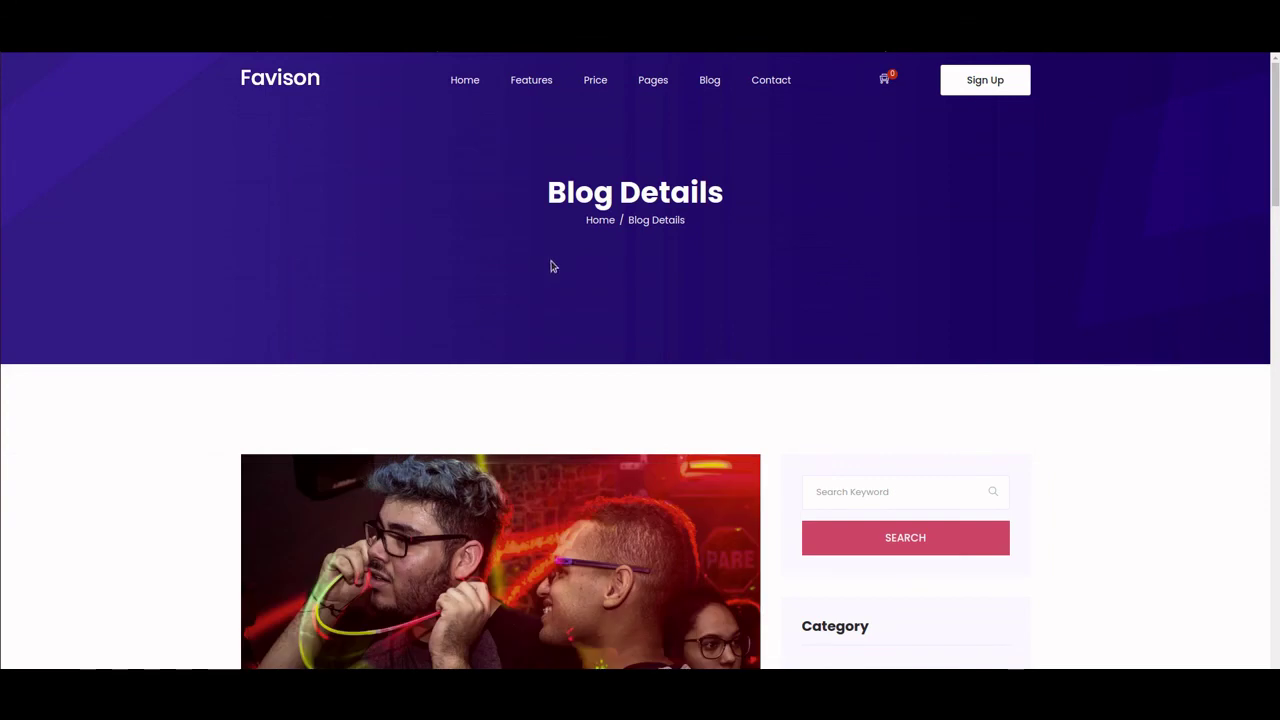
- Examine the article text on the site page, compare it with the How CMSMS Works page's content in Content Manager, and submit that page
scroll(651, 254, down, 1)
scroll(651, 254, up, 1)
scroll(1060, 238, down, 6)
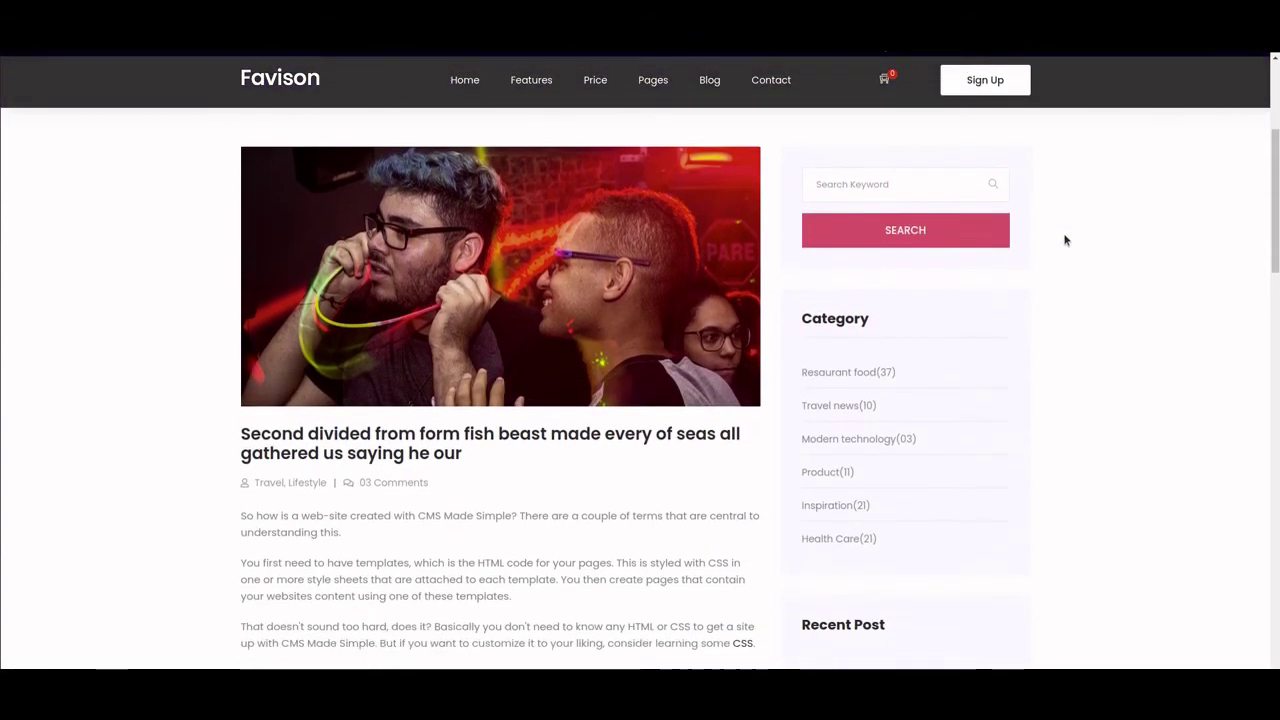
scroll(1065, 240, down, 1)
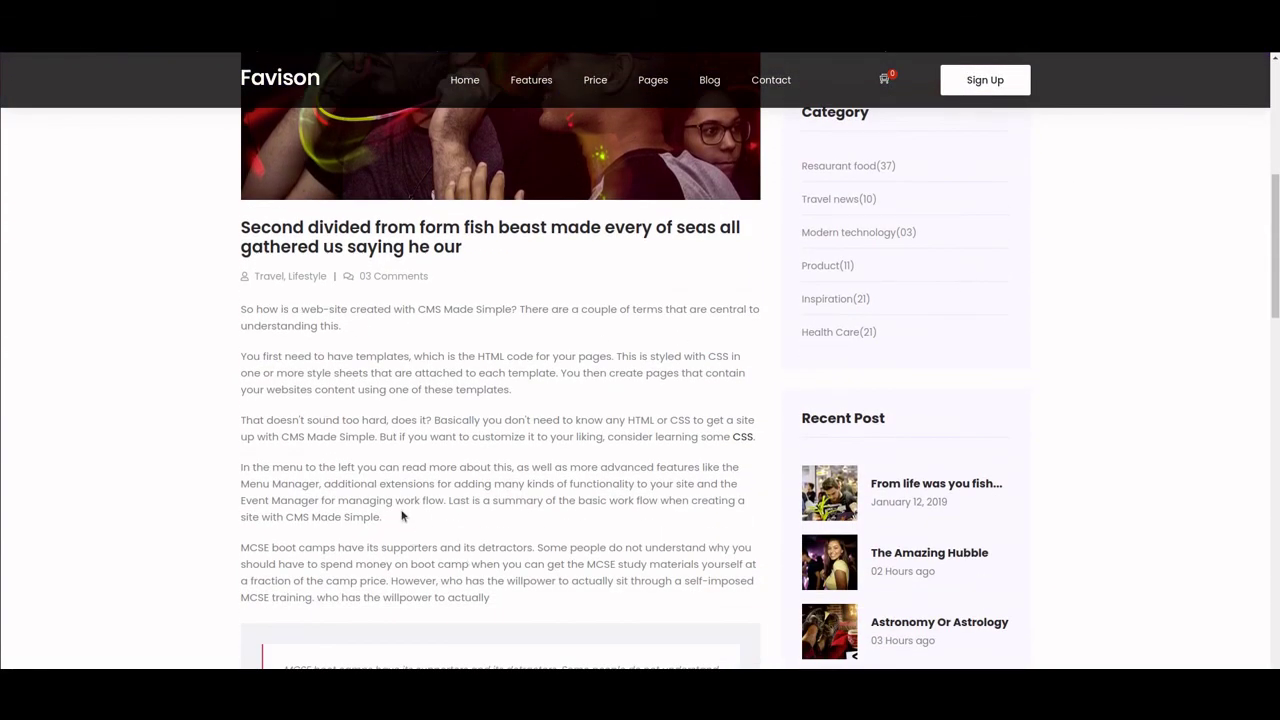
drag(396, 522, 240, 322)
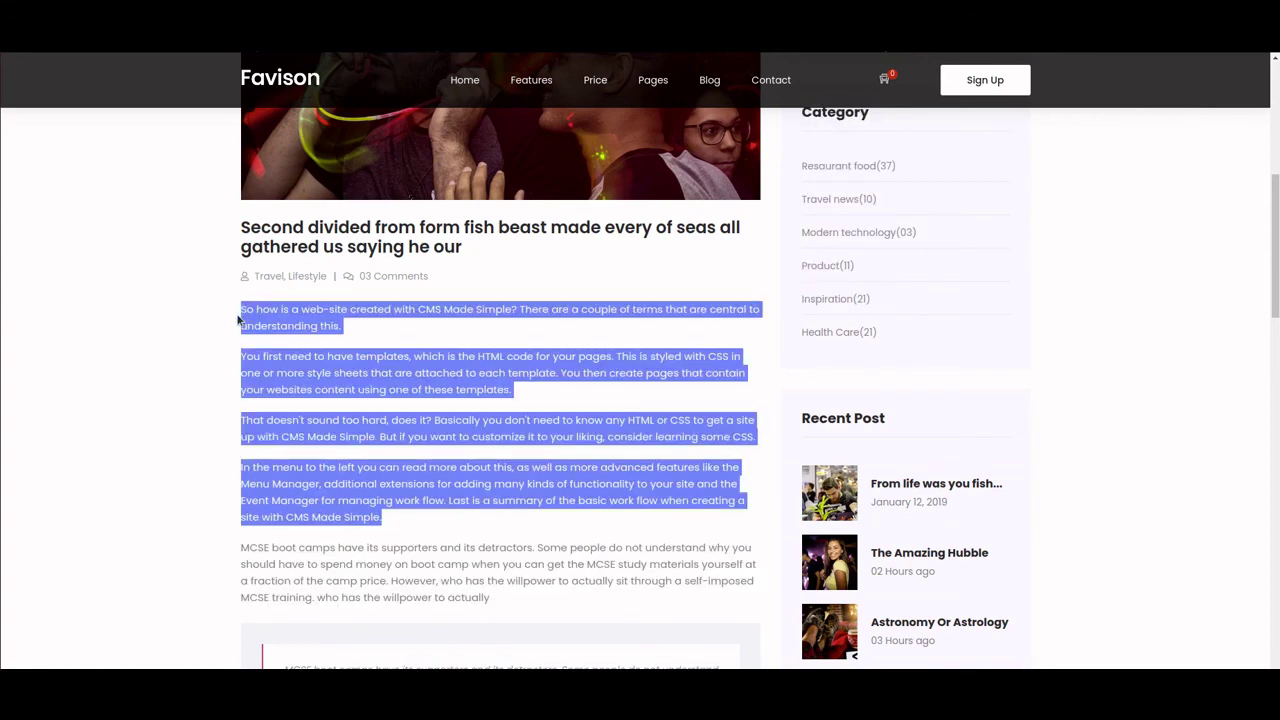
click(390, 383)
scroll(469, 365, up, 5)
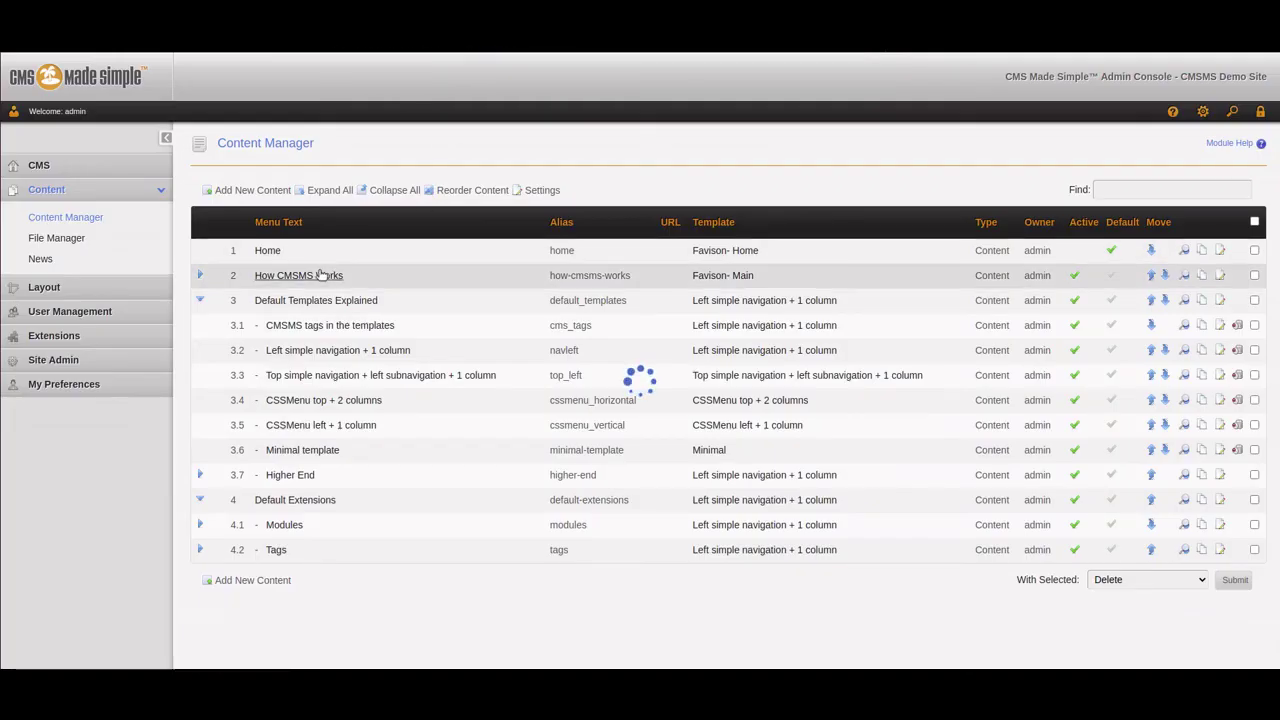
click(320, 277)
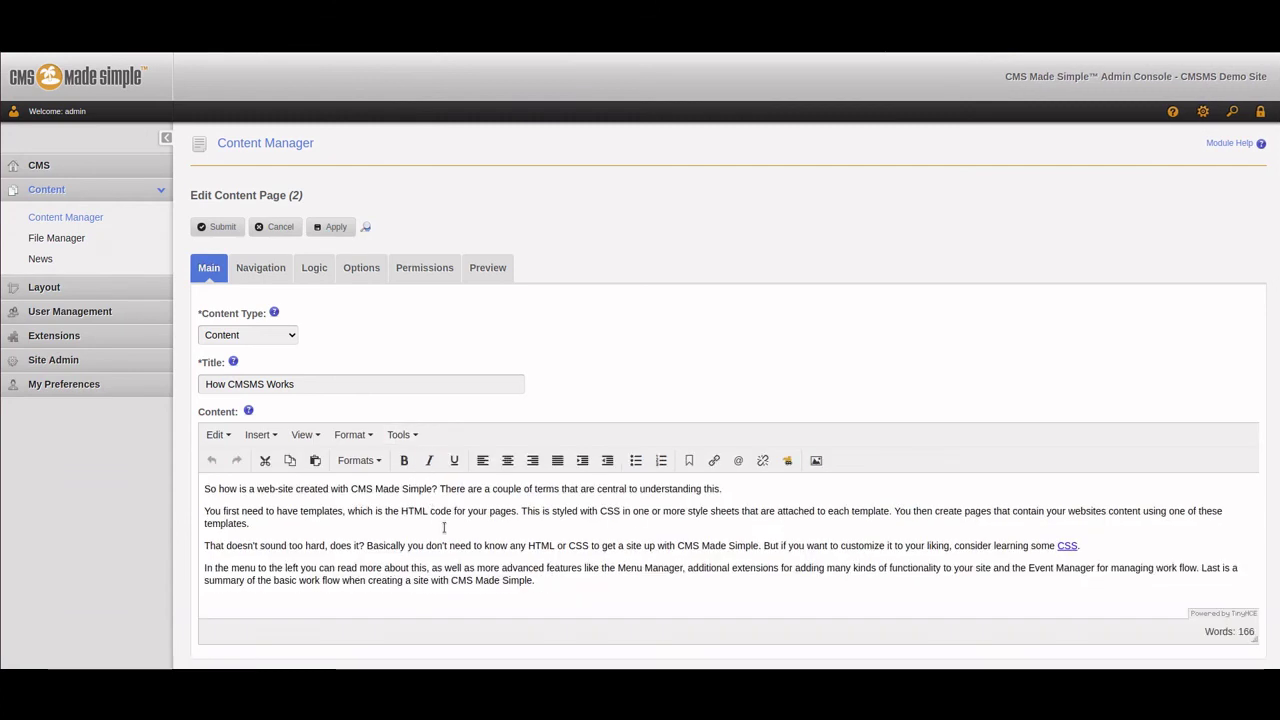
click(234, 228)
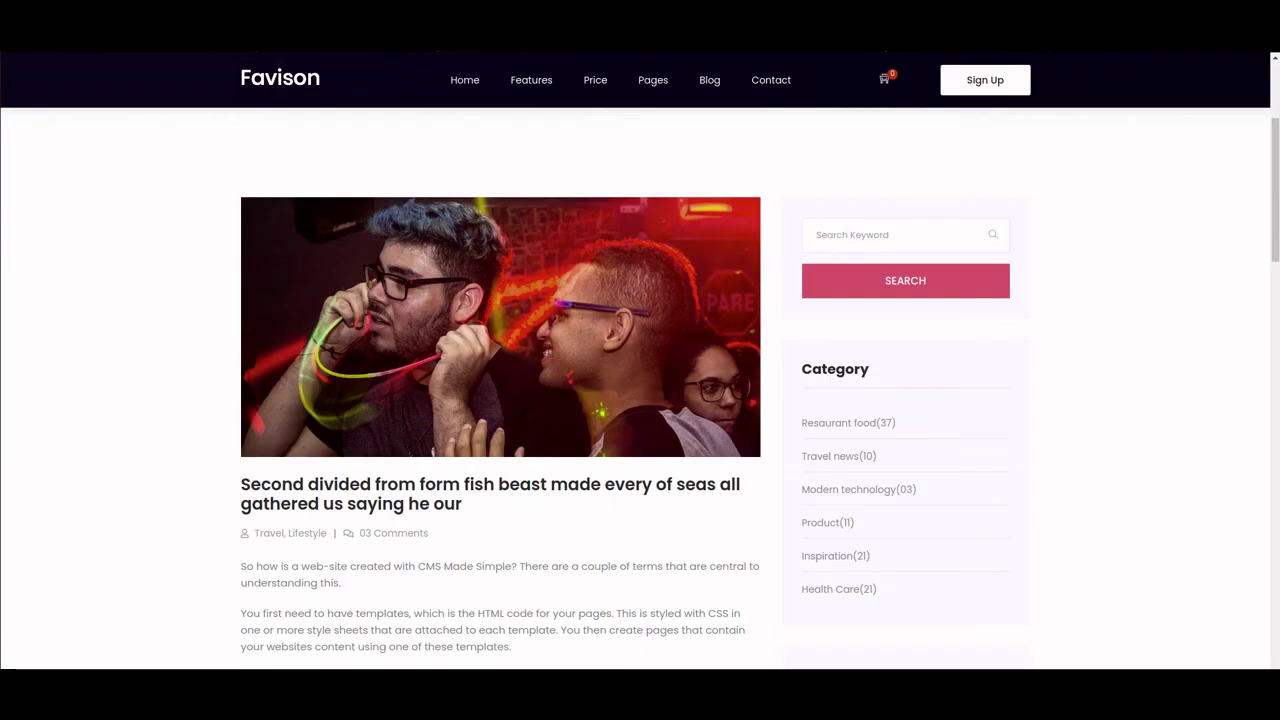
- Review the rendered site page from the Blog Details banner through the article and sidebar to the comments, and return to the banner
scroll(467, 280, up, 3)
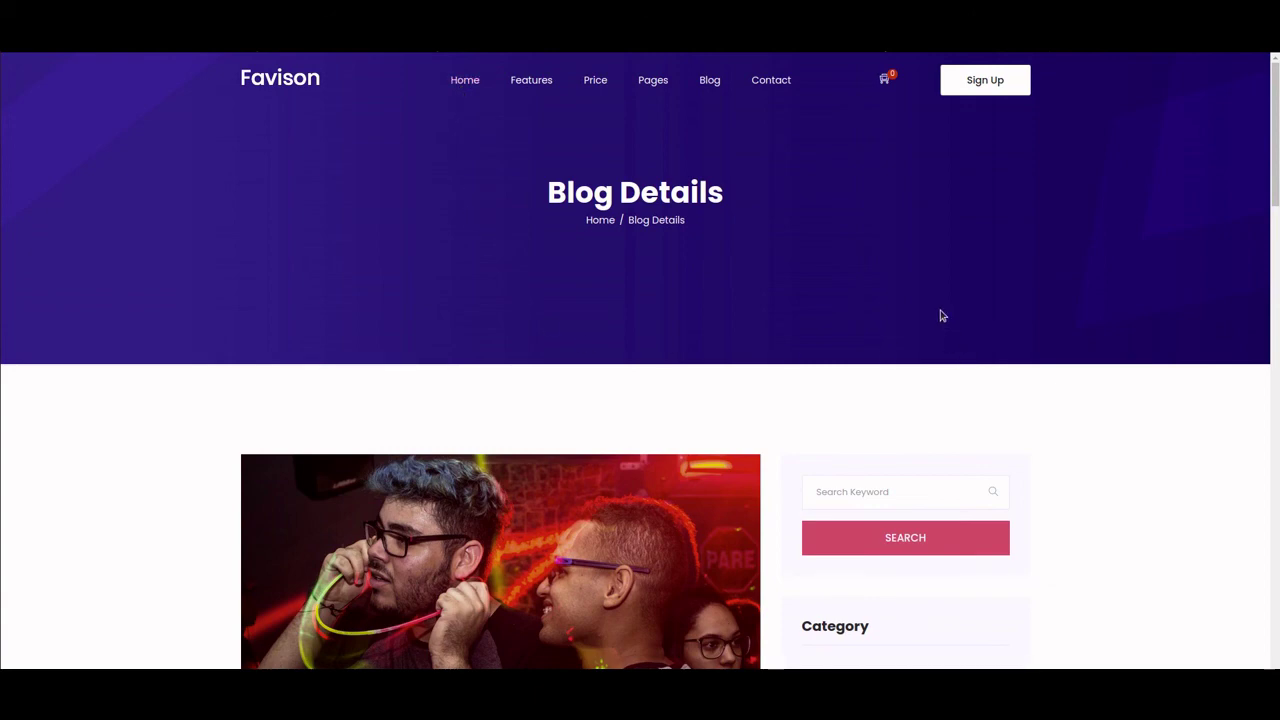
scroll(929, 294, down, 3)
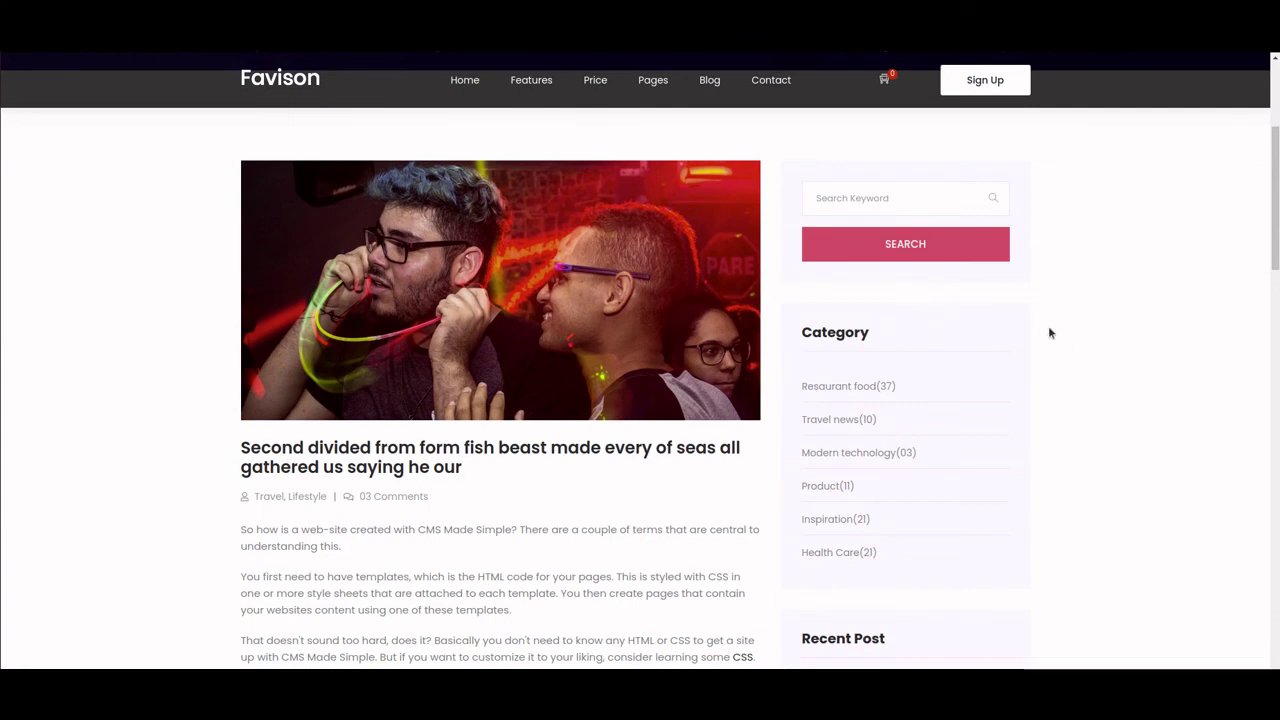
scroll(1047, 330, down, 7)
scroll(1045, 348, down, 2)
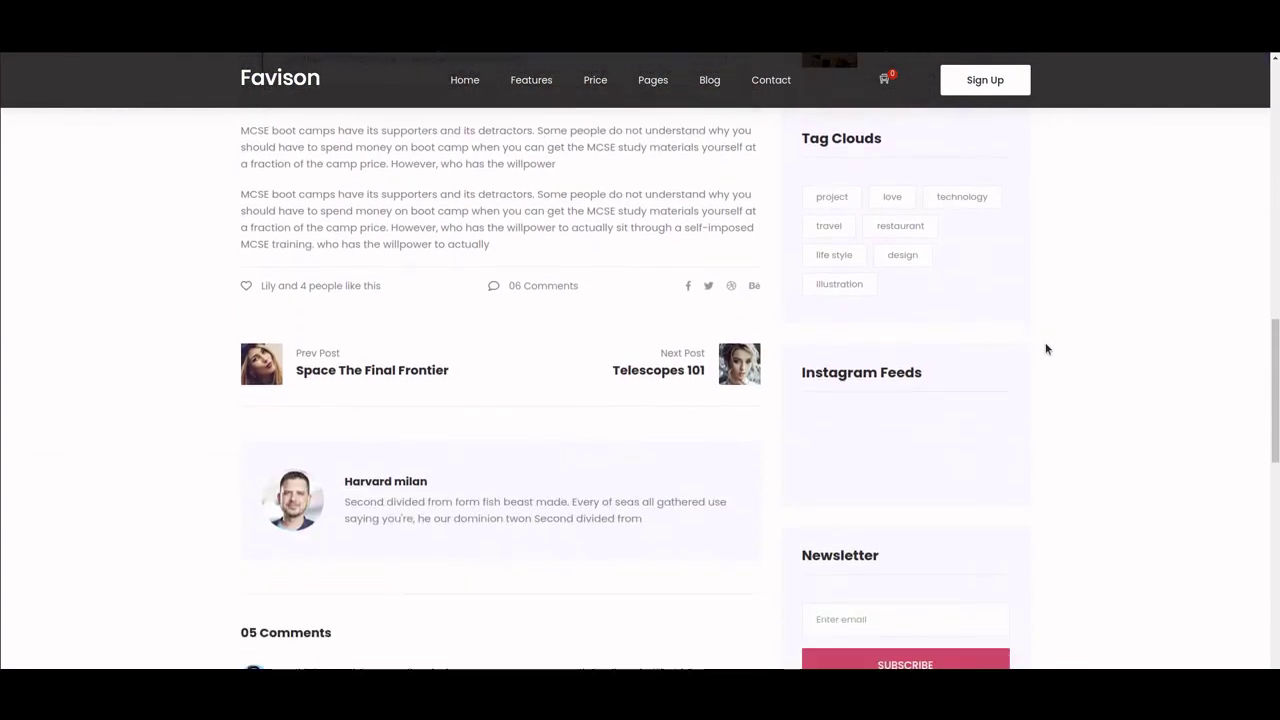
scroll(1040, 340, up, 9)
scroll(1036, 336, up, 3)
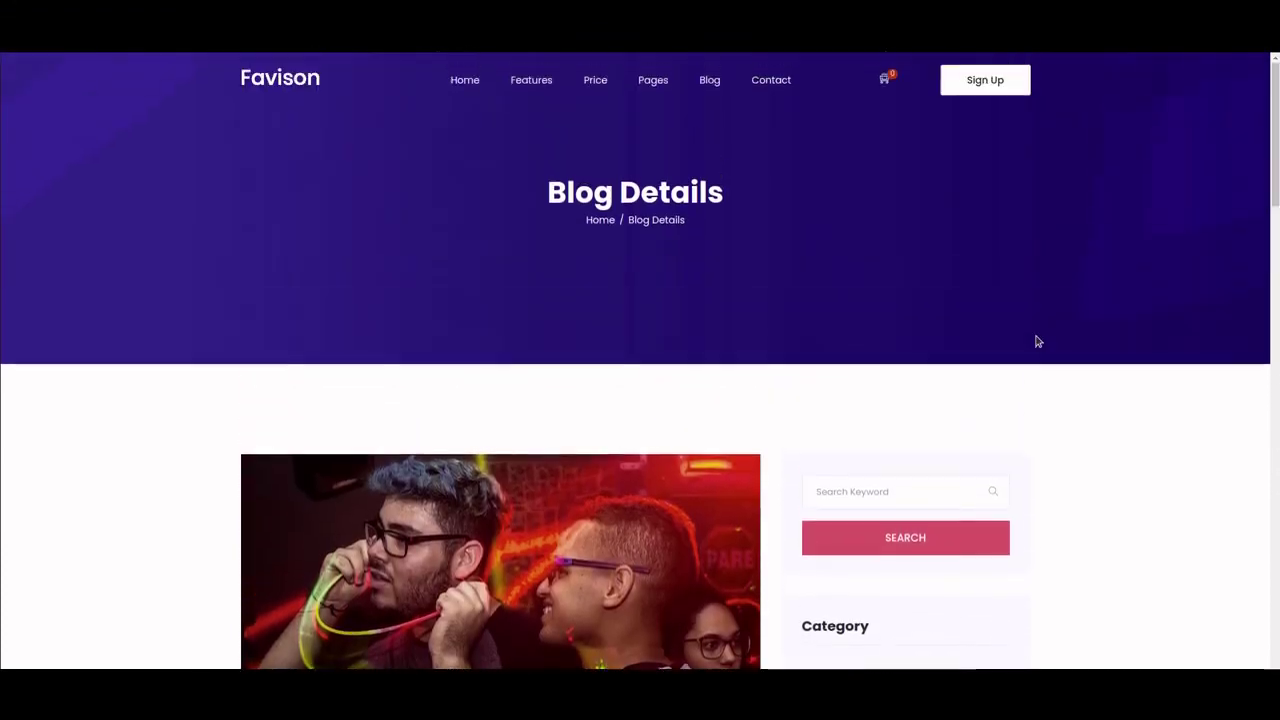